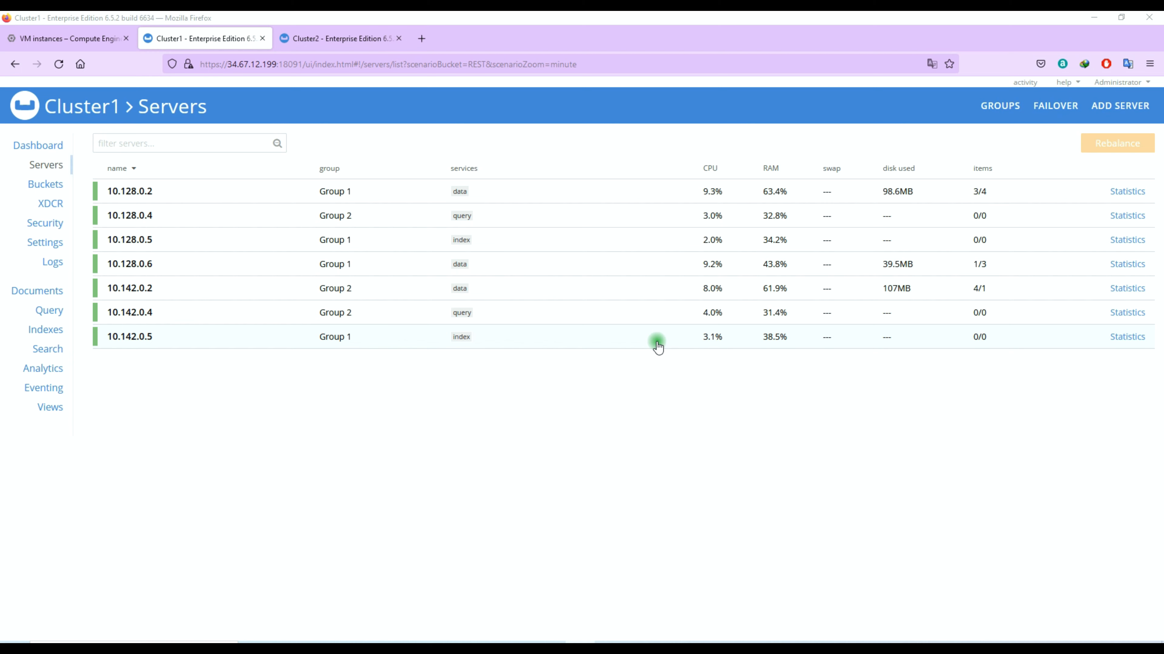
- Compare the Cluster1 and Cluster2 consoles, ending on Cluster2's three-node server list
drag(120, 113, 46, 116)
click(187, 342)
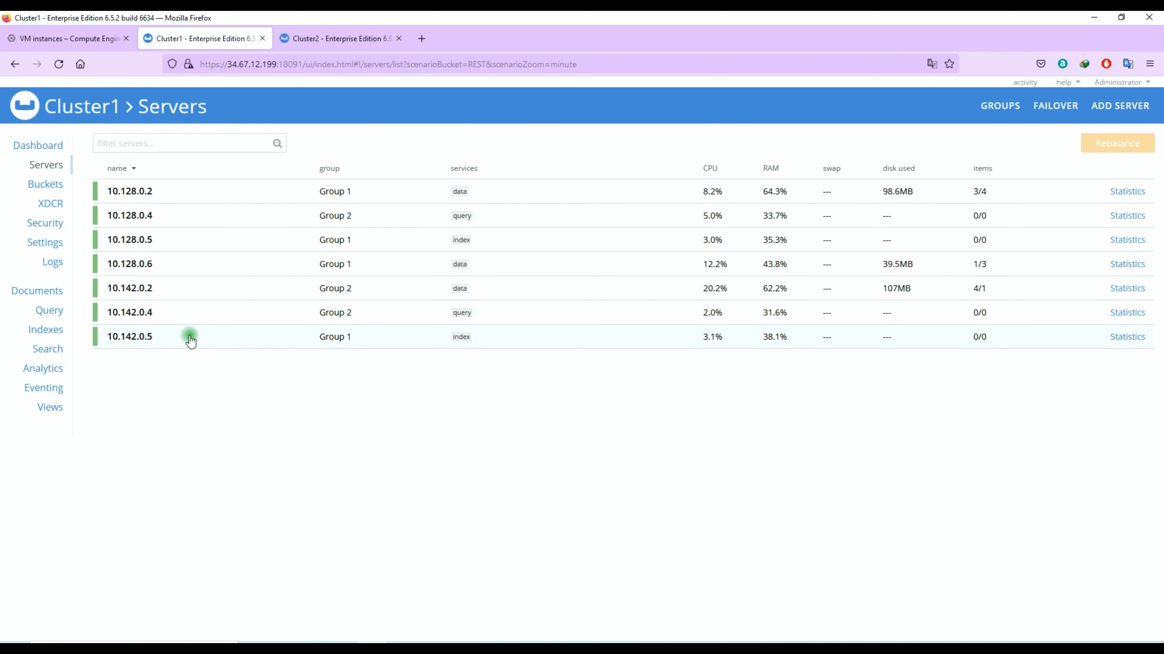
key(ctrl+Tab)
click(57, 165)
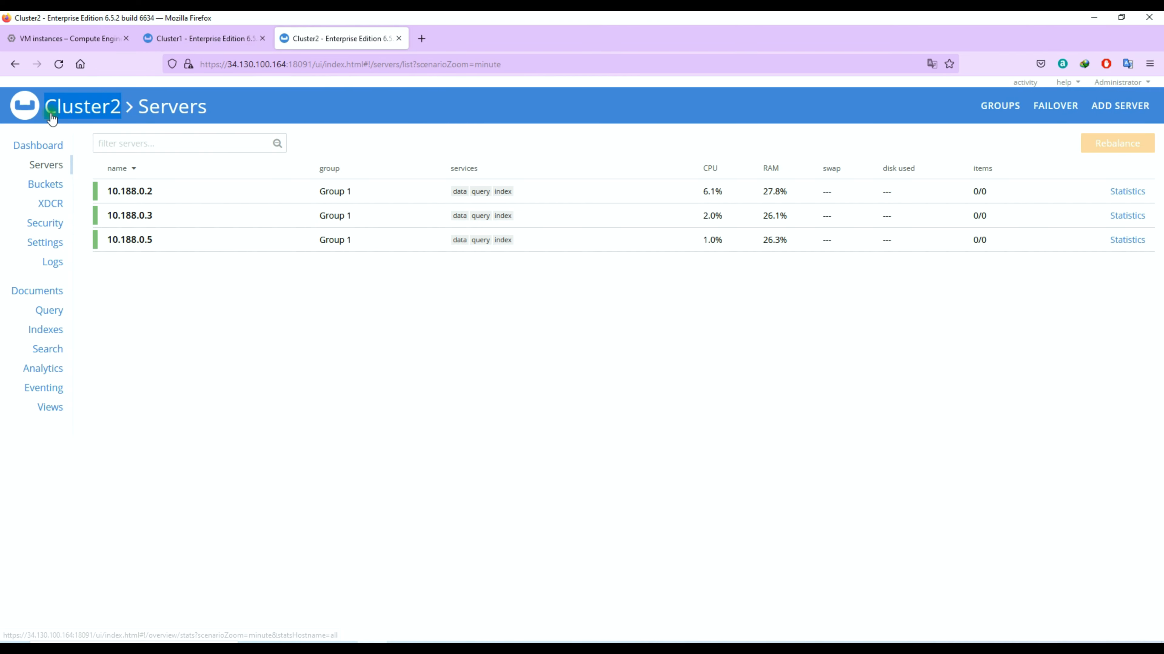
key(ctrl+shift+Tab)
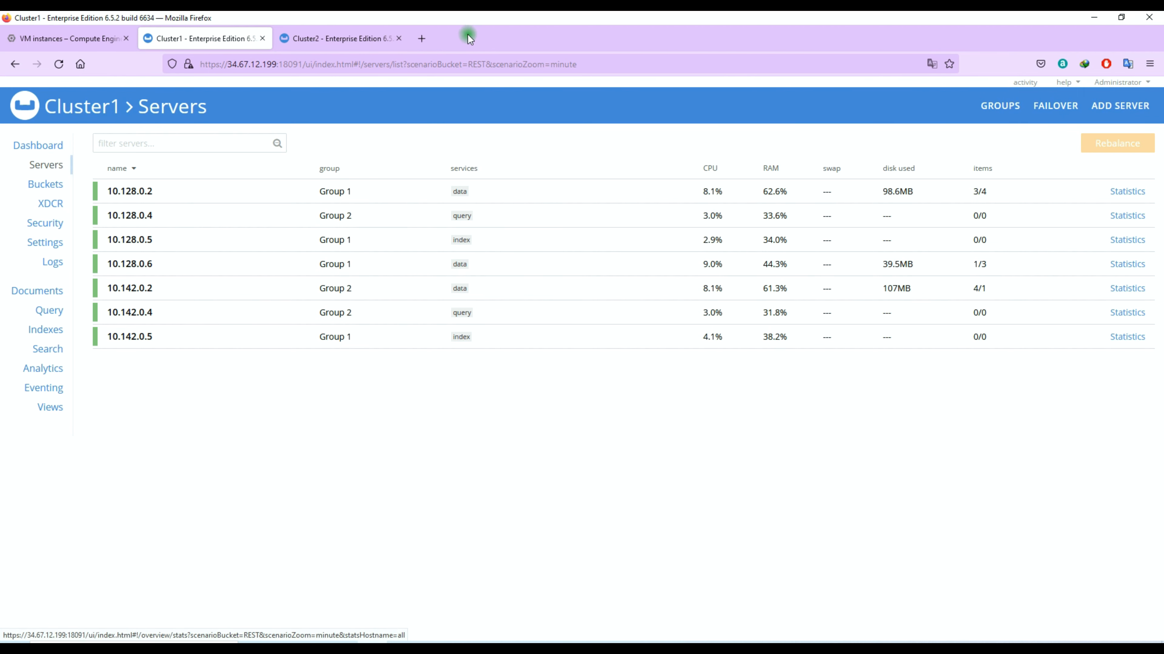
click(335, 42)
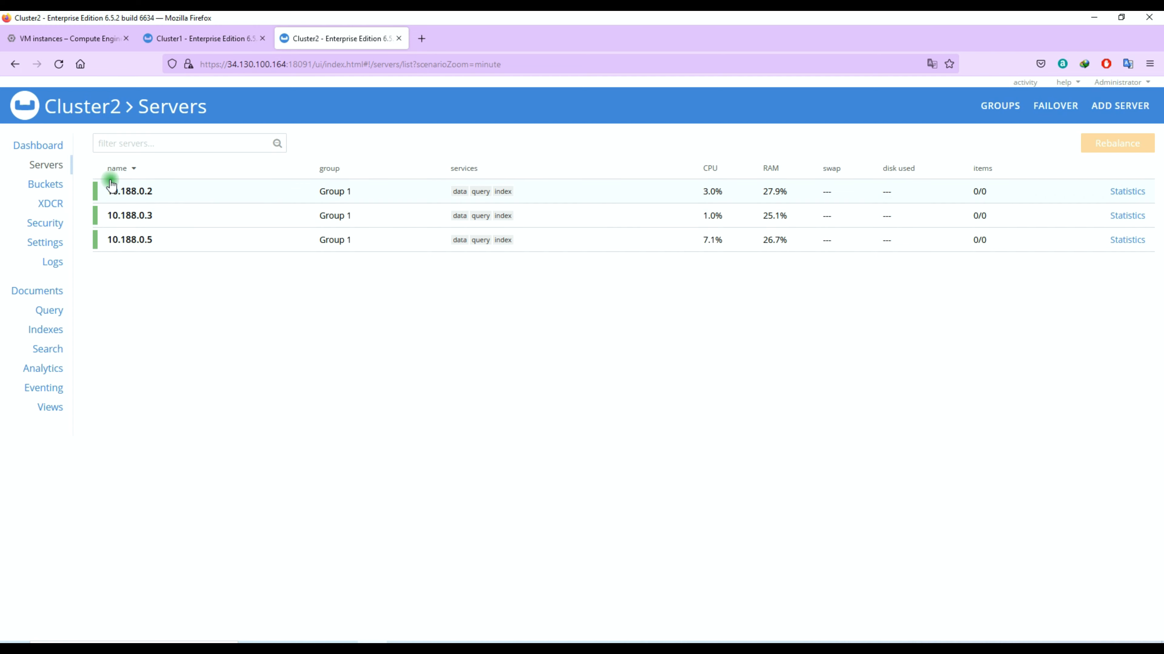
- Check Cluster1's REST bucket settings and note its Timestamp conflict resolution
click(46, 183)
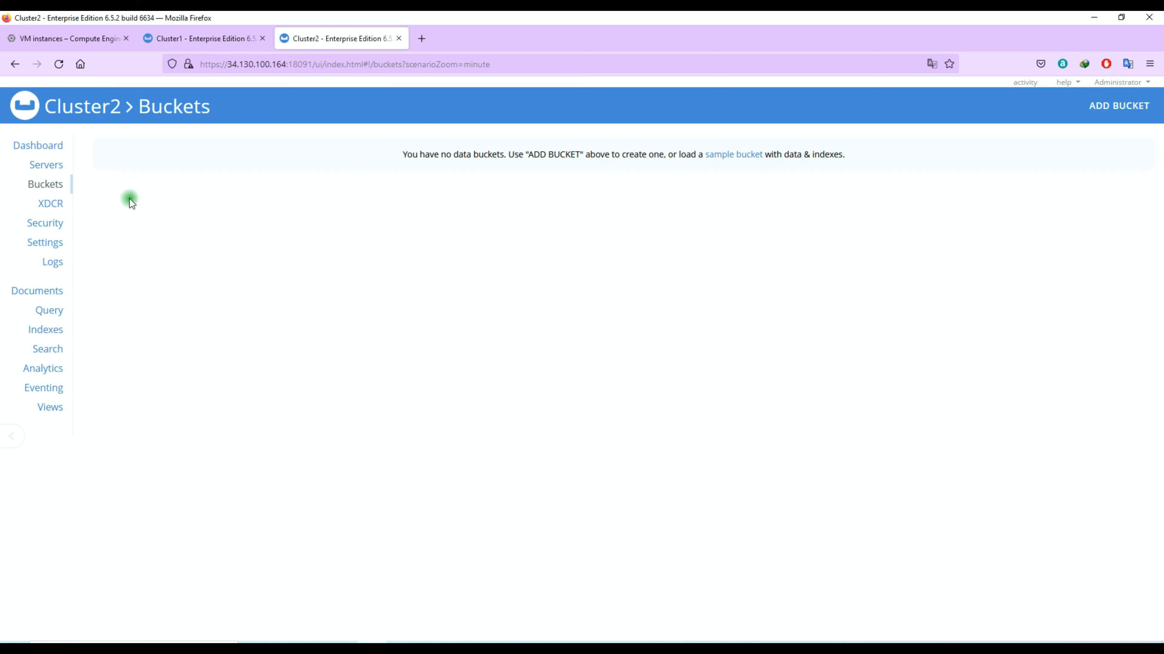
click(197, 38)
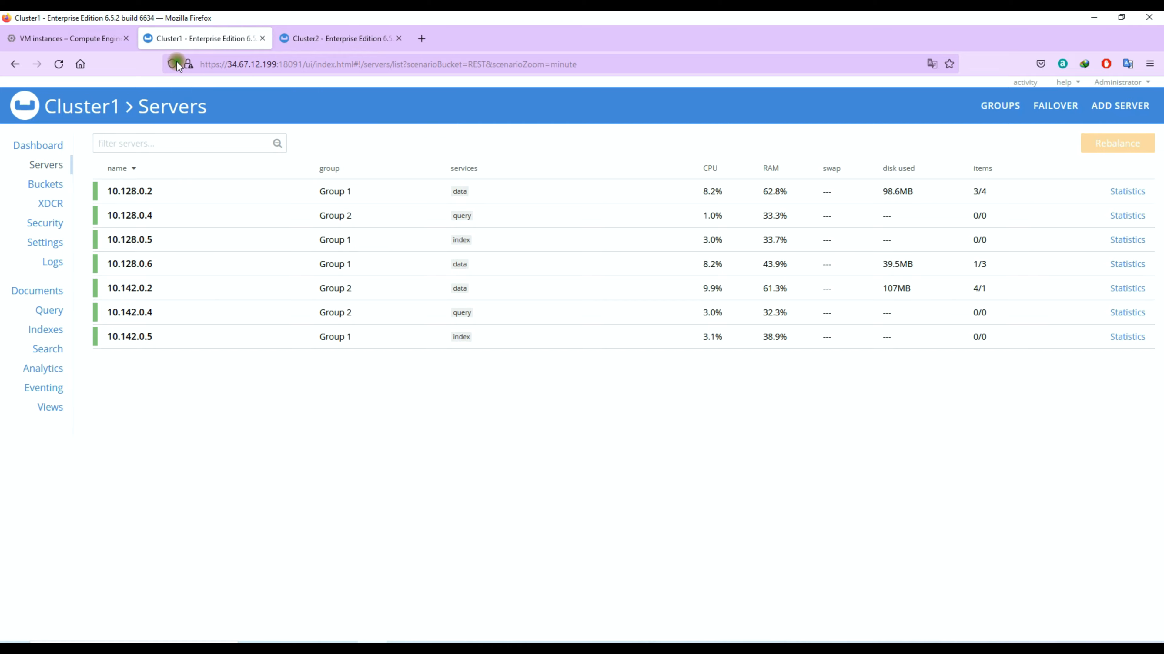
click(43, 183)
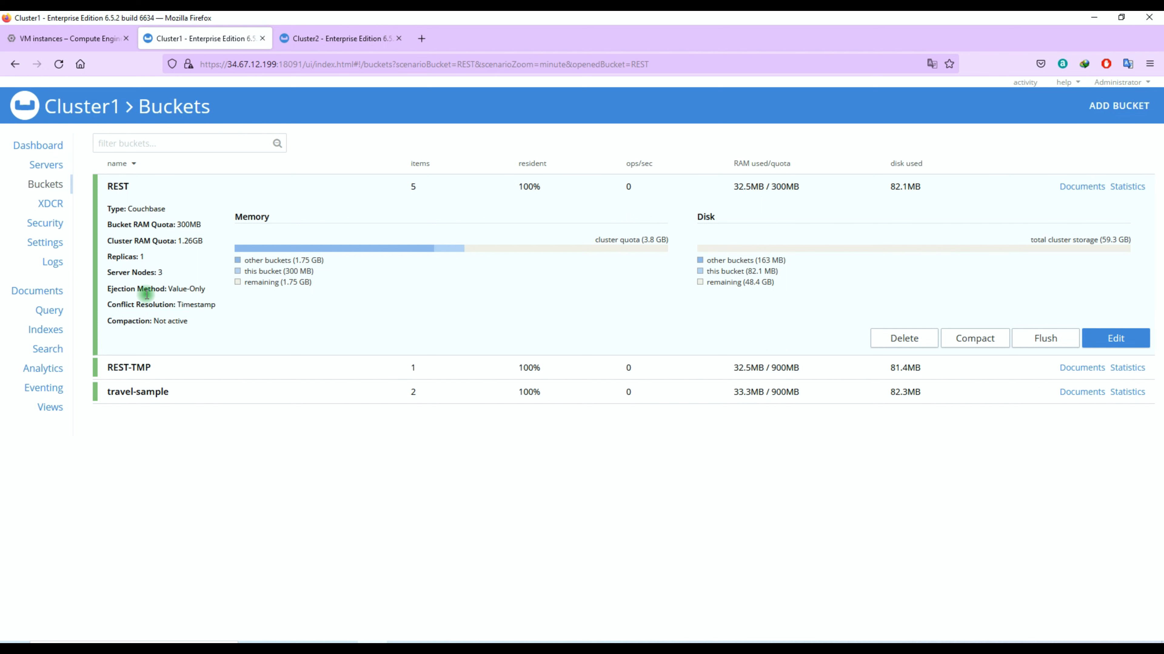
drag(128, 305, 205, 302)
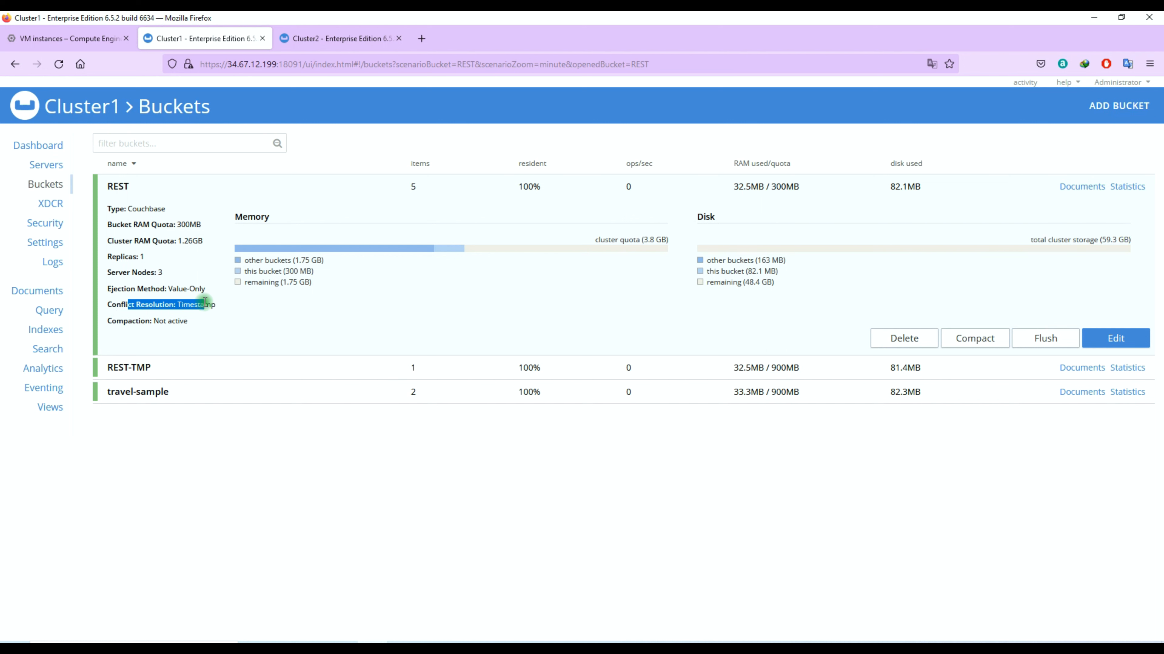
- Start a new Cluster2 bucket named REST with a 100 MB memory quota
click(341, 39)
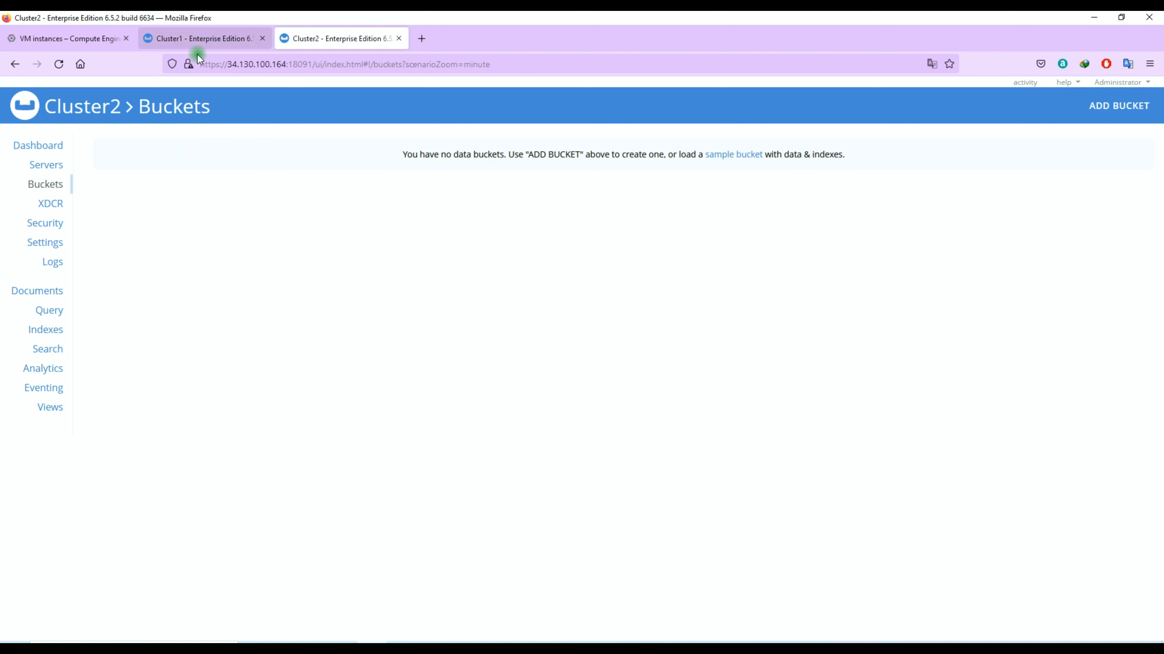
click(1094, 110)
text(REST)
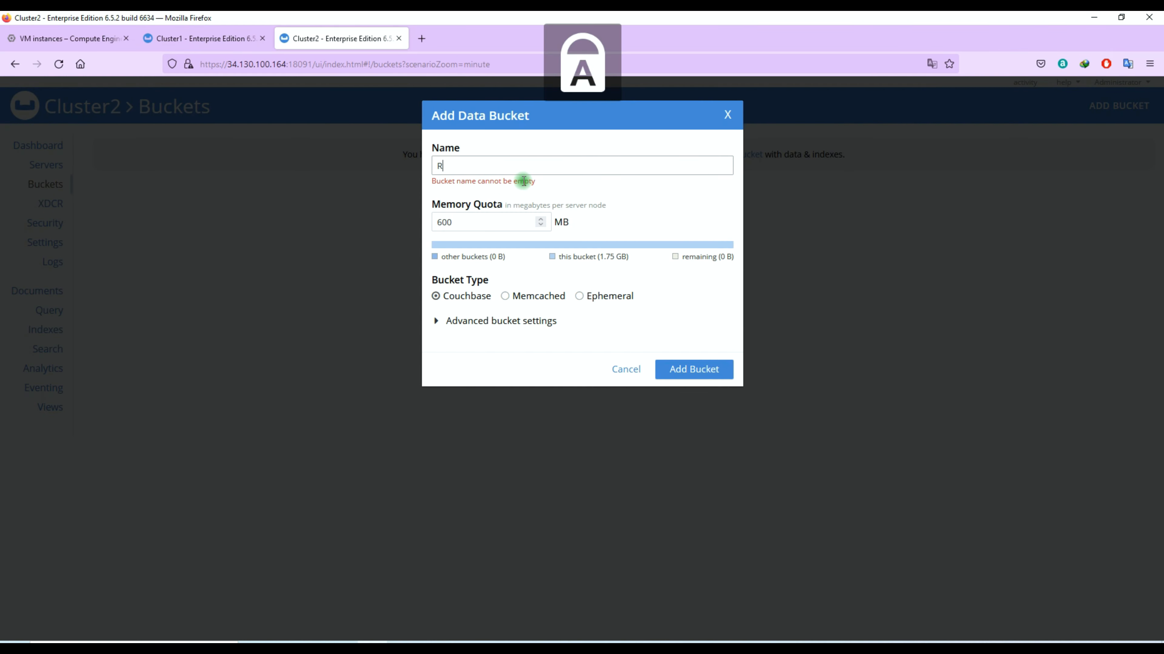
double_click(451, 215)
text(1000)
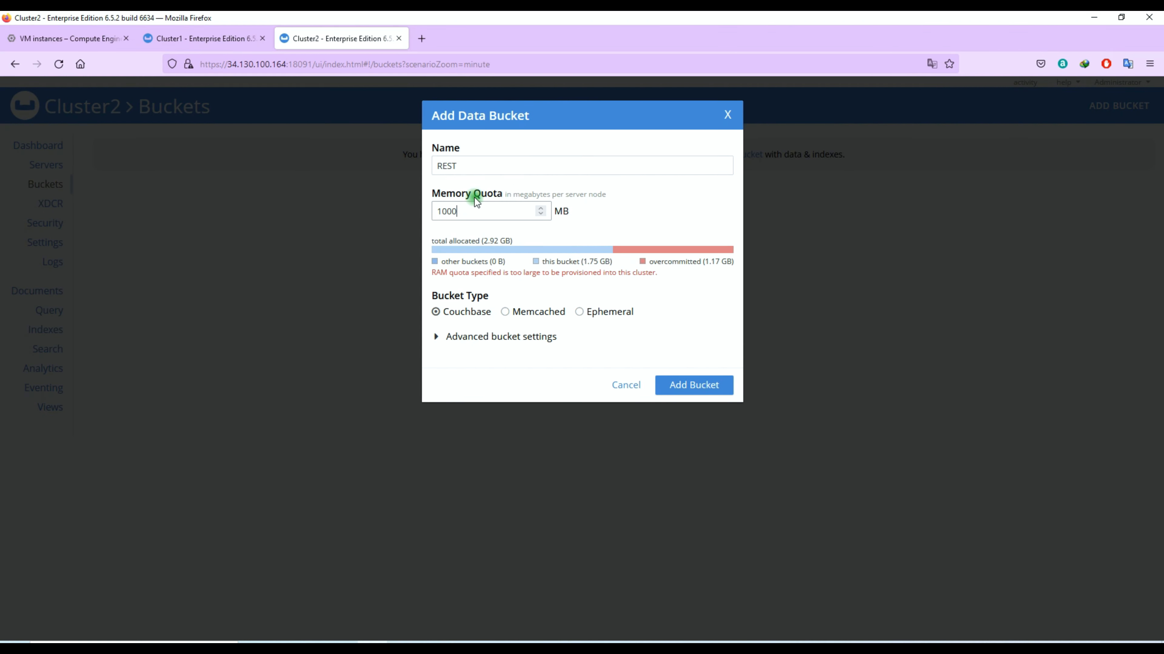
key(BackSpace)
click(538, 310)
scroll(549, 317, down, 3)
- Set Timestamp conflict resolution and create the REST bucket on Cluster2
click(228, 38)
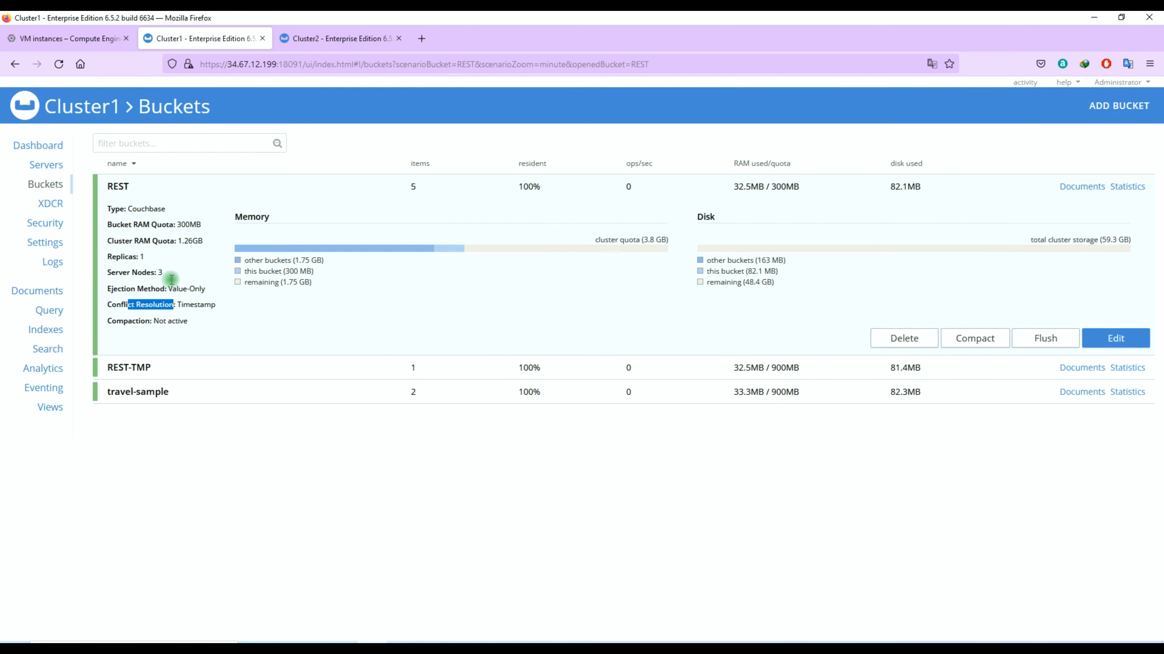
click(364, 38)
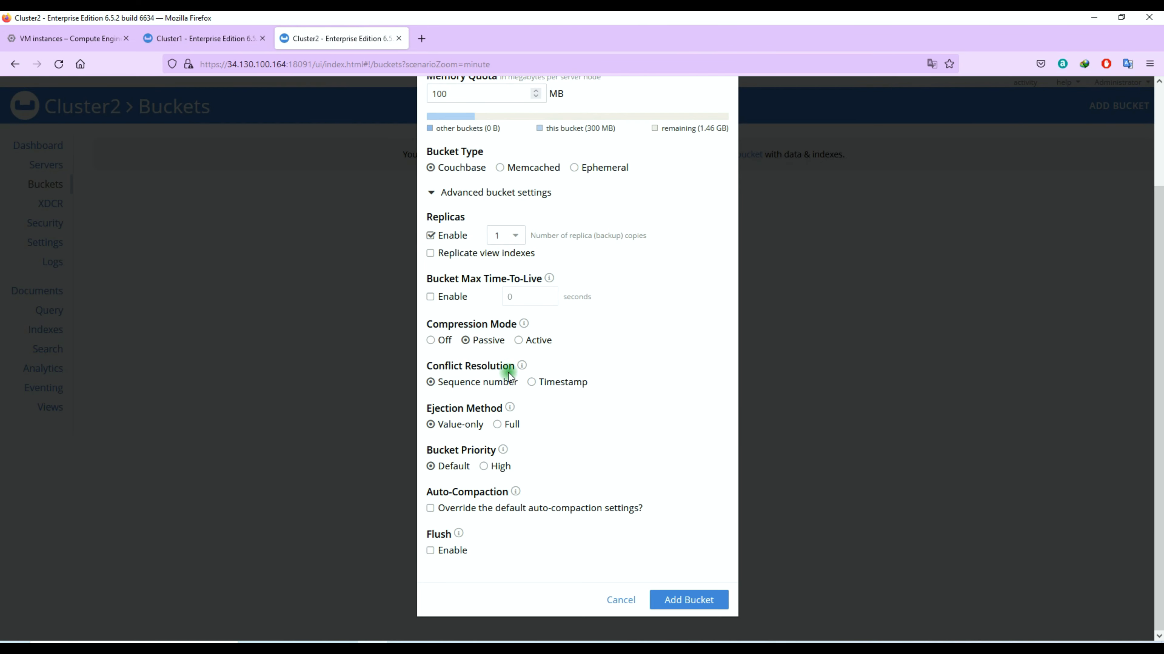
click(531, 382)
click(484, 500)
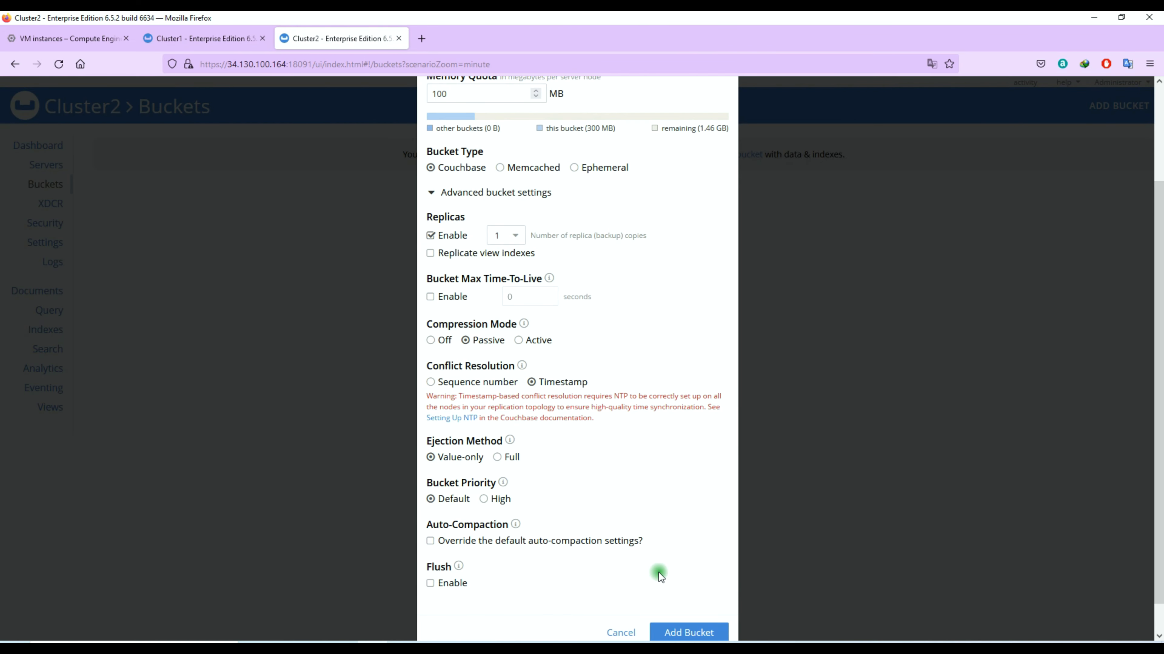
click(669, 630)
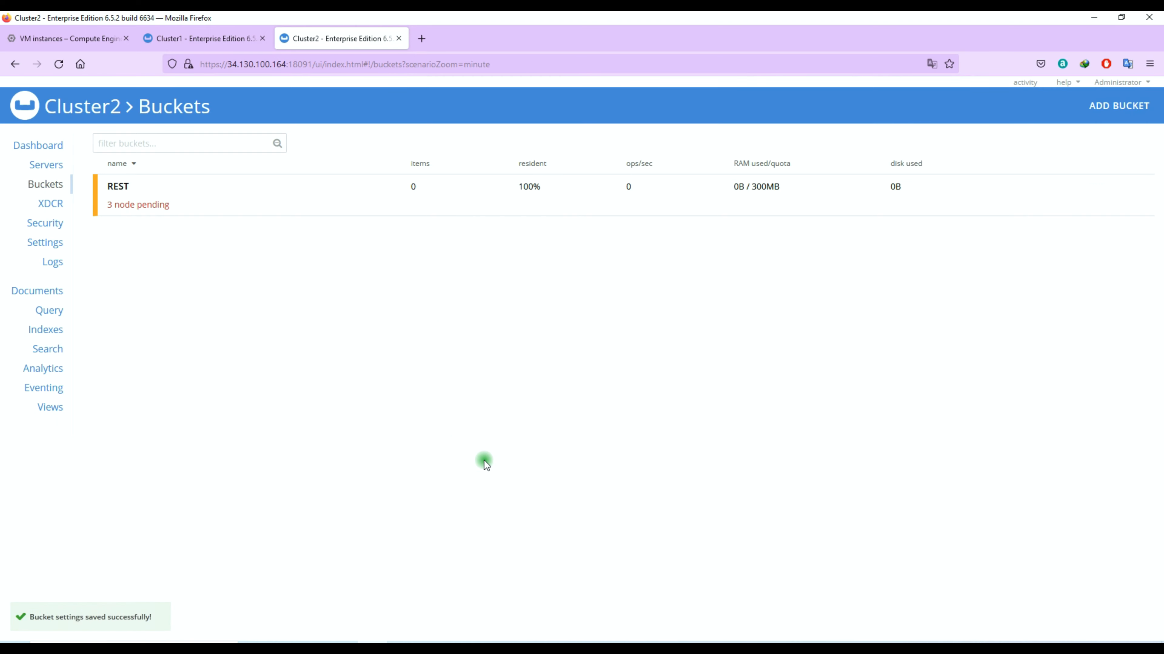
click(197, 38)
- Copy the REST-TMP name from Cluster1 into a new Cluster2 bucket form
click(138, 211)
drag(151, 212, 119, 219)
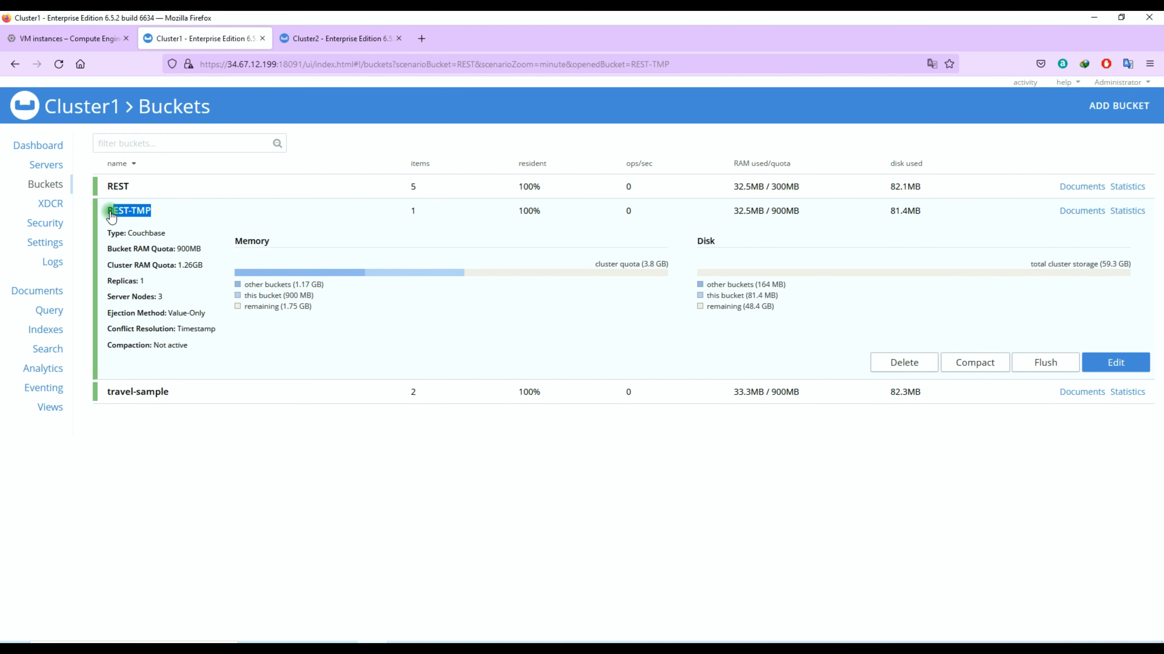
click(336, 38)
click(1118, 106)
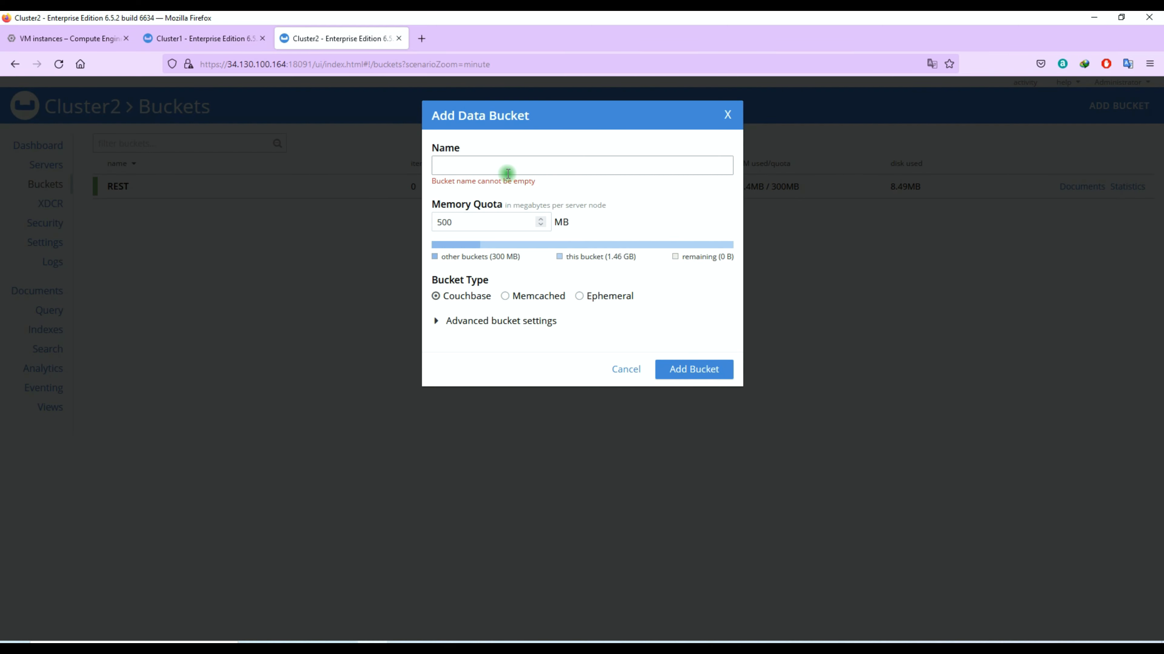
click(454, 165)
text(REST-TMP)
- Give REST-TMP a 100 MB quota and Timestamp conflict resolution, and create it
click(441, 211)
key(BackSpace)
text(2)
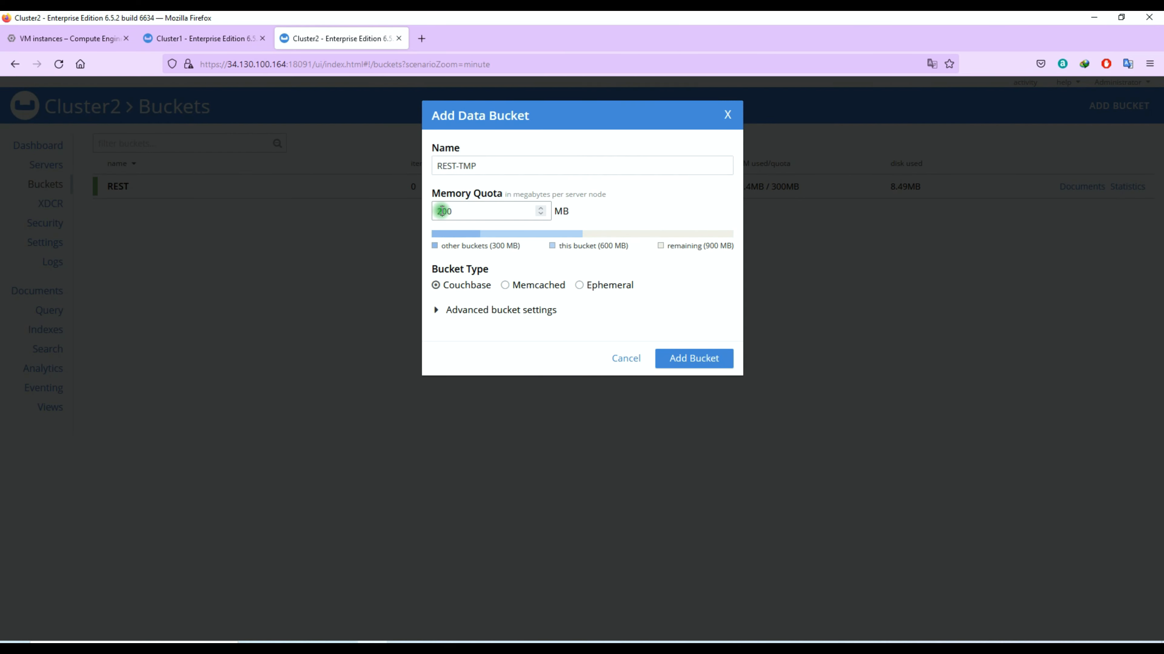
key(BackSpace)
text(1)
click(501, 310)
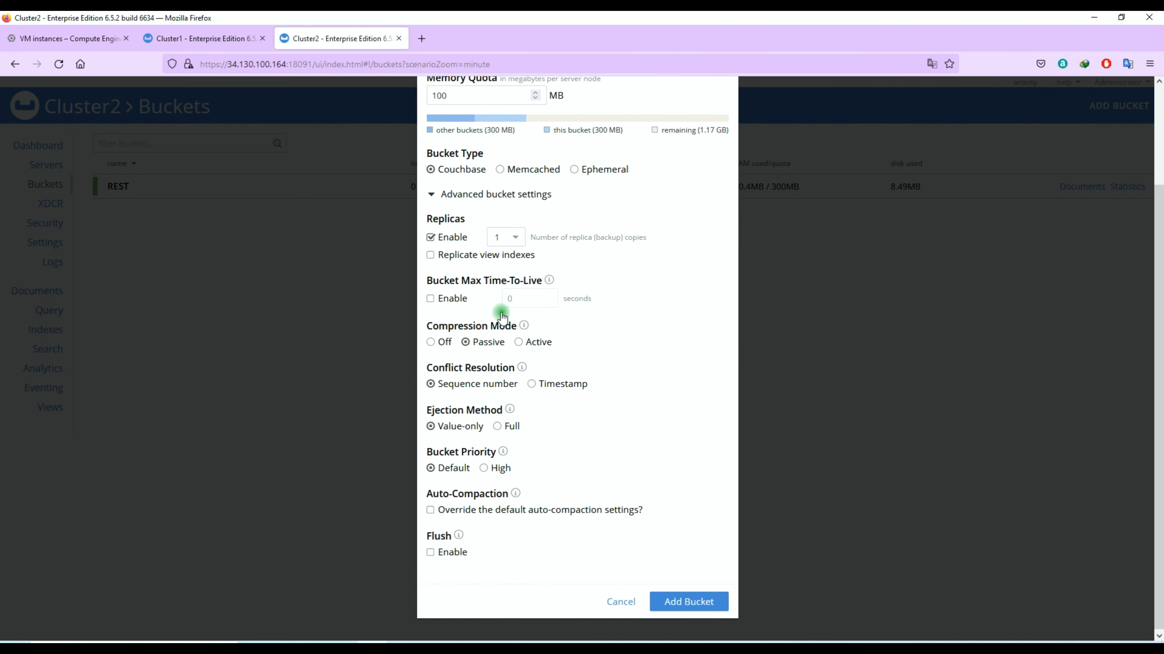
click(243, 42)
click(321, 38)
click(534, 382)
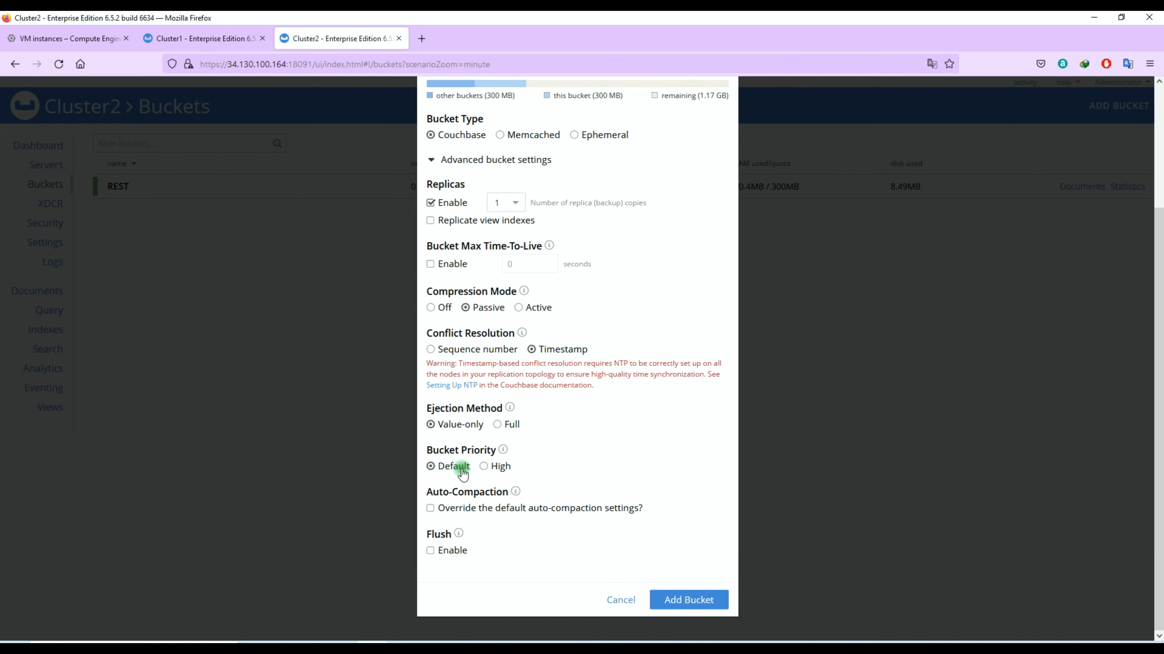
click(660, 599)
- Copy the travel-sample name from Cluster1 and begin another bucket on Cluster2
click(205, 39)
click(133, 217)
drag(169, 235, 108, 236)
key(ctrl+c)
click(162, 237)
click(320, 38)
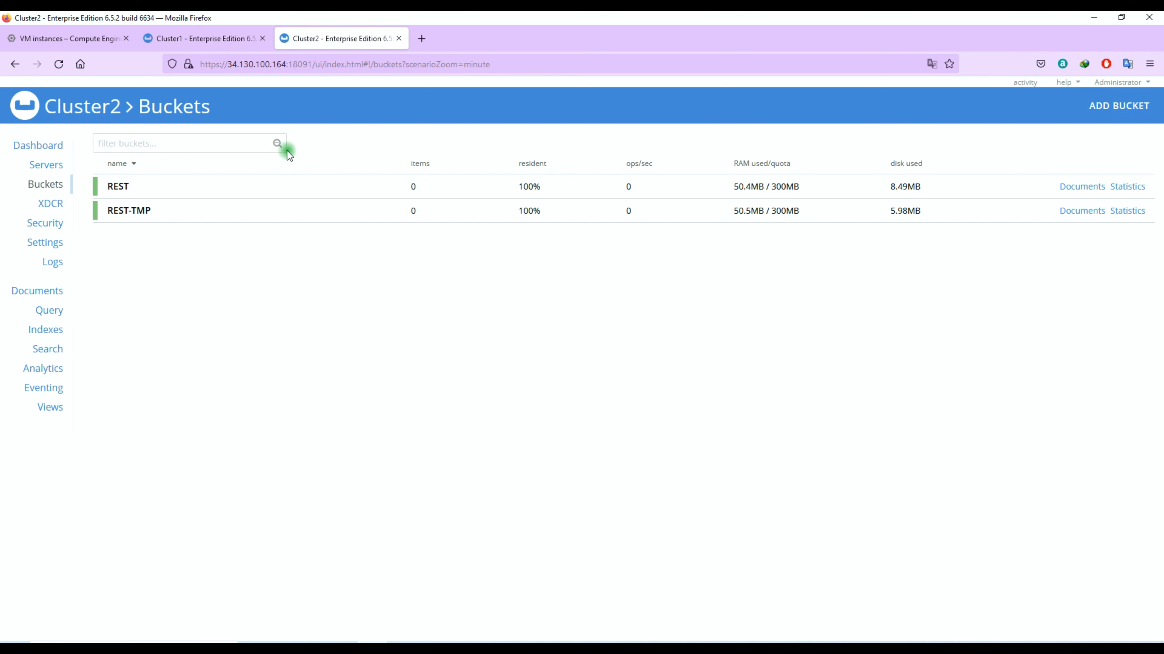
click(1113, 108)
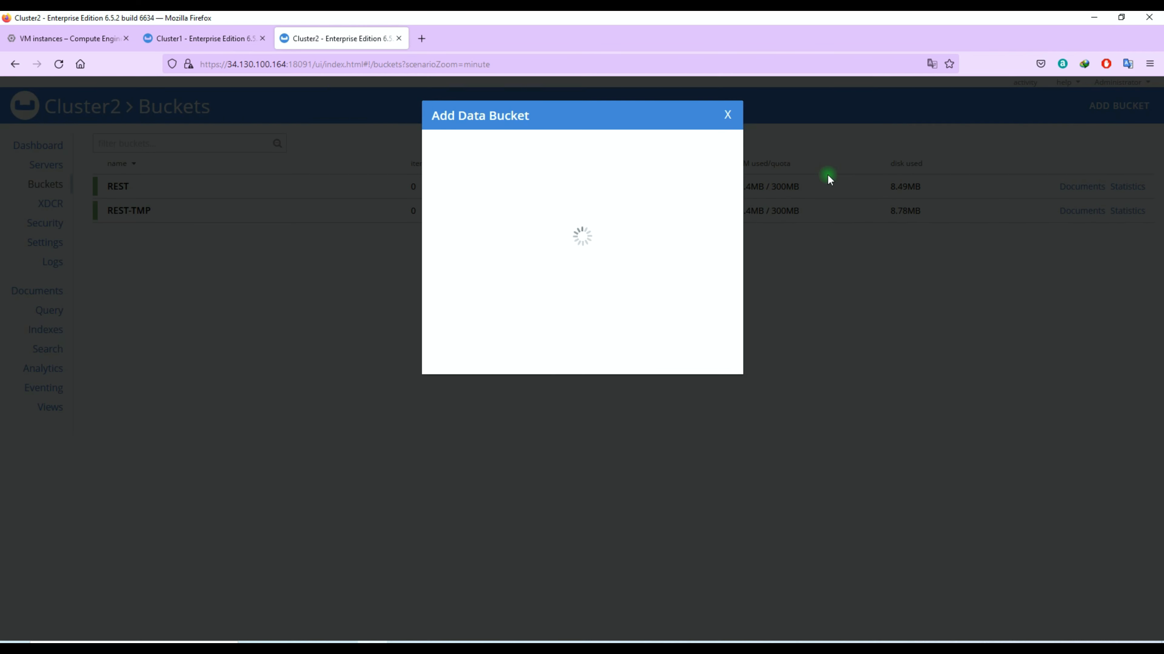
- Name the new bucket travel-sample with a 100 MB memory quota
key(ctrl+v)
click(441, 214)
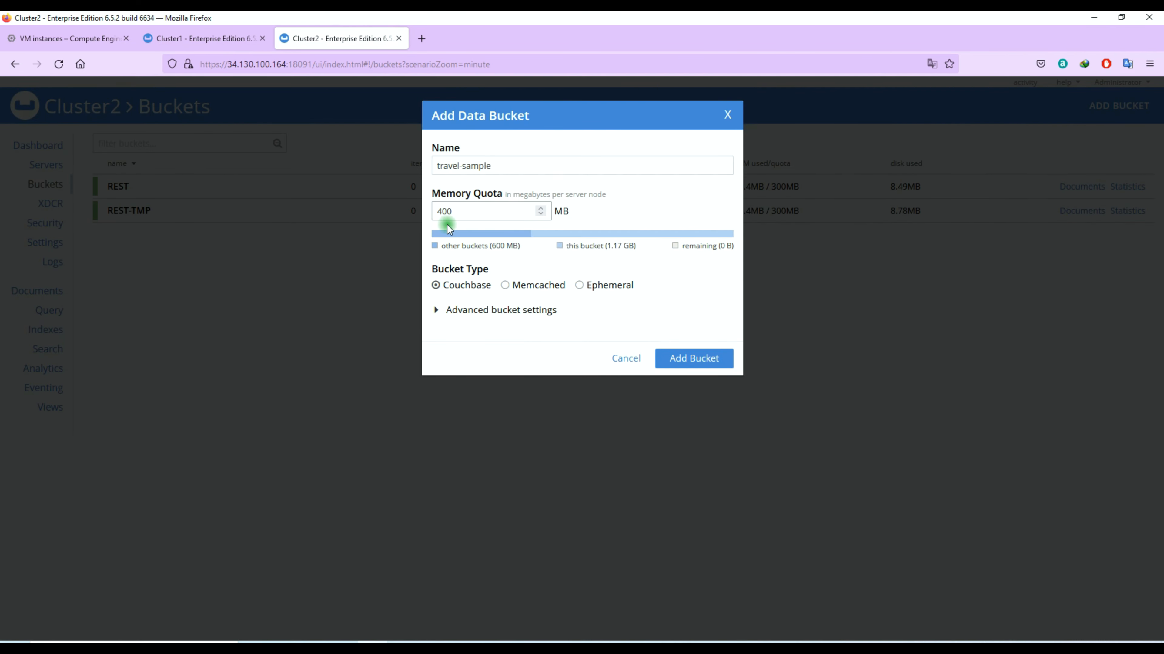
key(ctrl+a)
text(100)
click(527, 310)
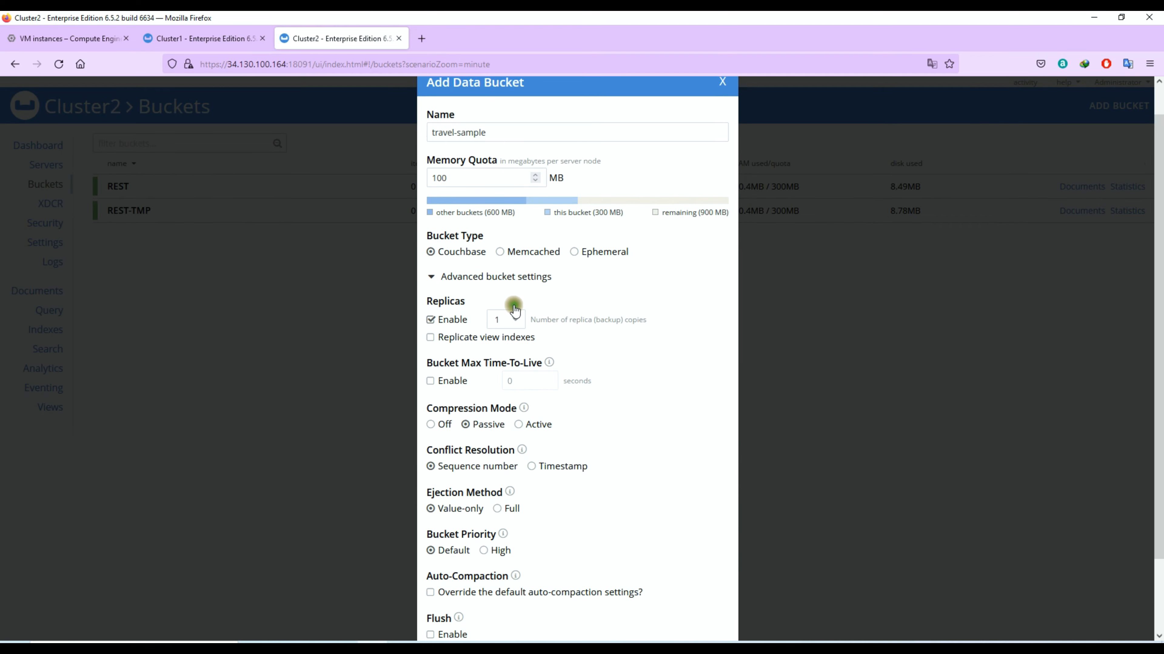
scroll(470, 386, down, 2)
- Keep Sequence Number conflict resolution, matching Cluster1, and create travel-sample on Cluster2
click(204, 44)
drag(175, 354, 237, 355)
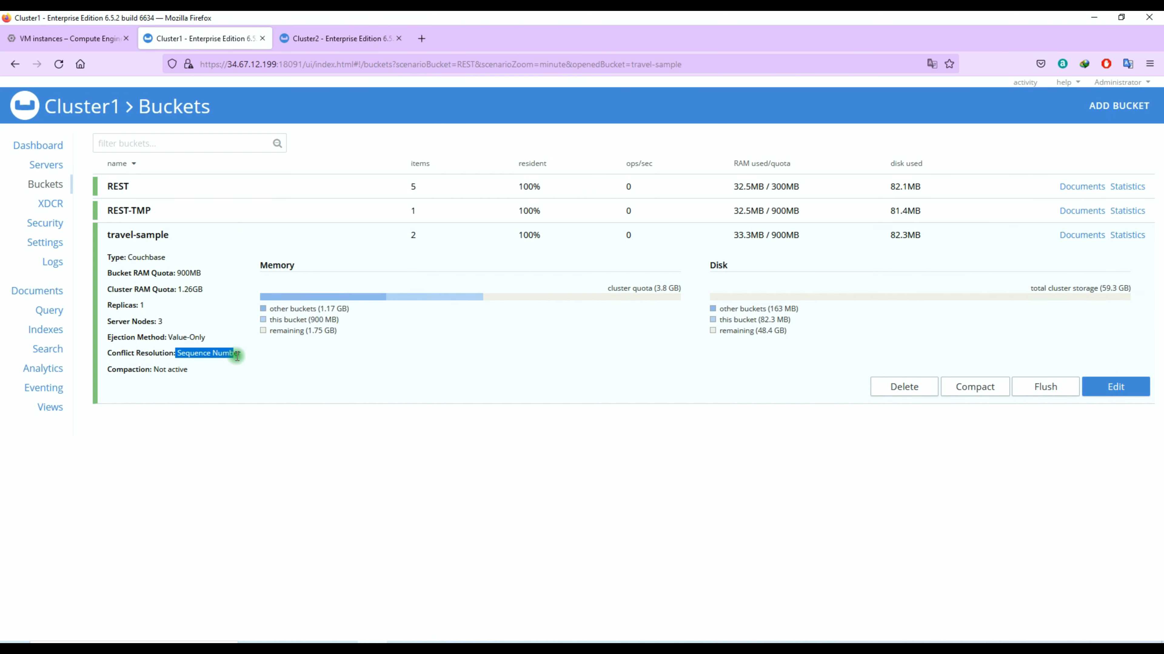
click(165, 239)
click(366, 41)
drag(495, 383, 457, 386)
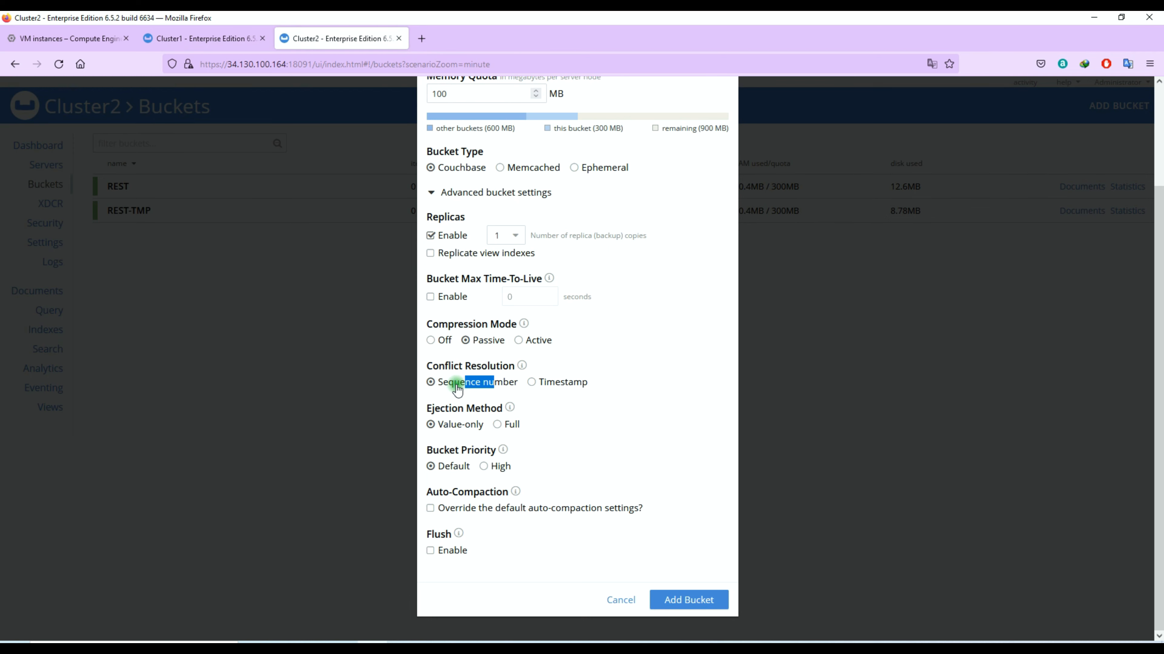
click(455, 552)
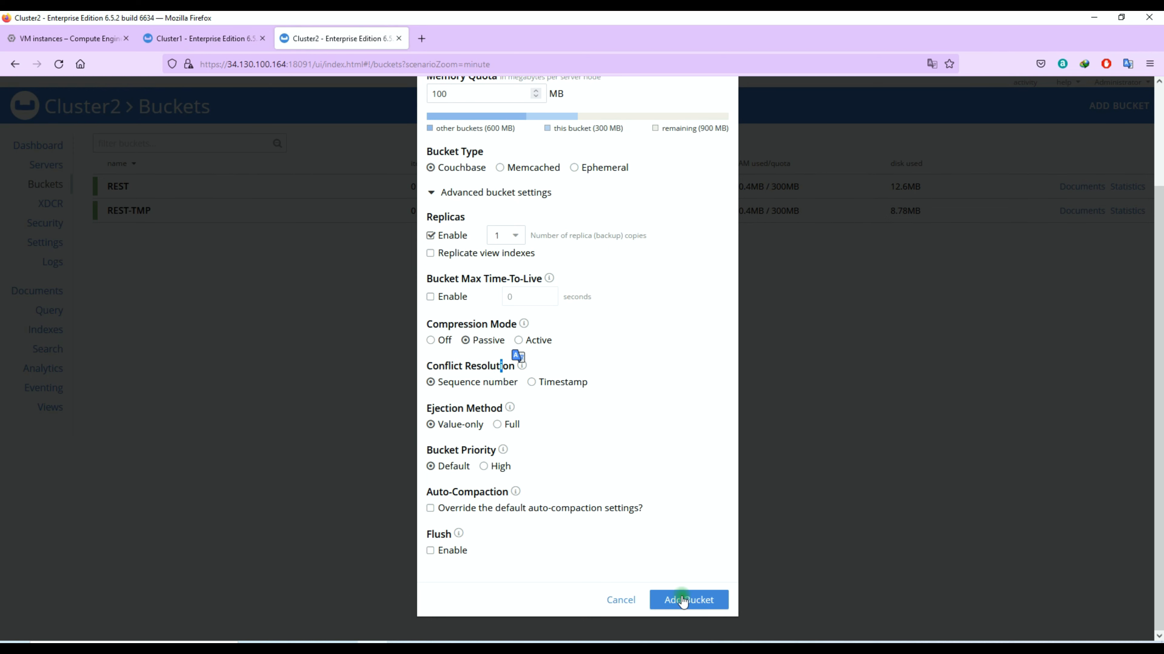
click(689, 603)
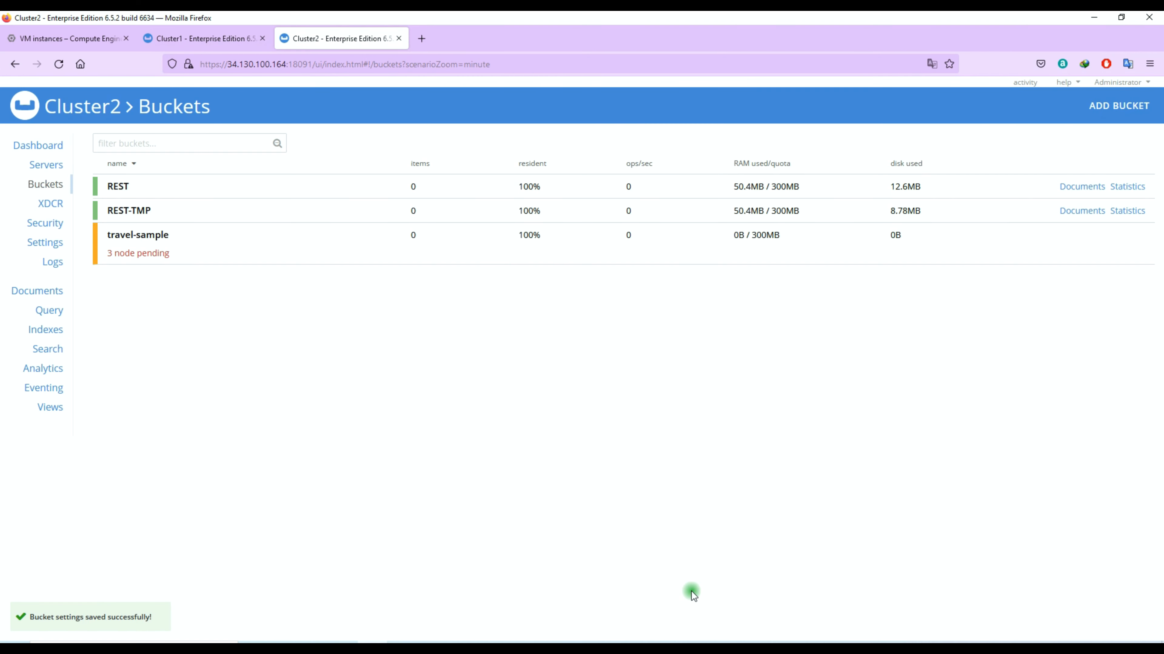
- Verify Cluster2's REST bucket uses Timestamp conflict resolution
click(195, 191)
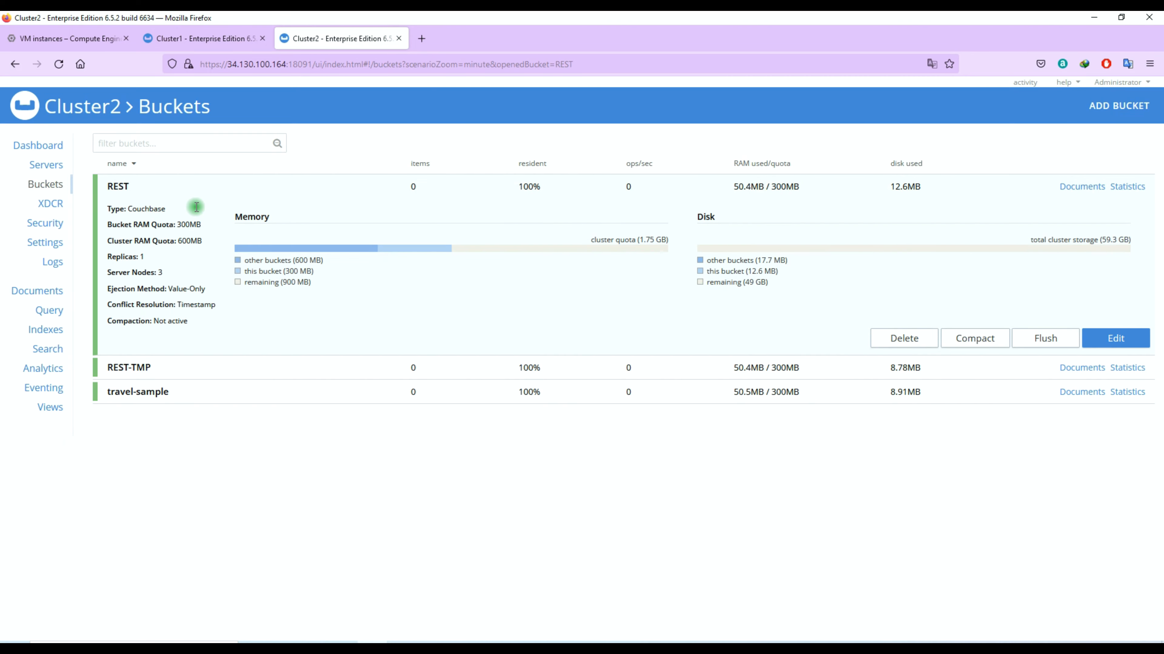
drag(134, 307, 188, 304)
click(196, 312)
click(180, 41)
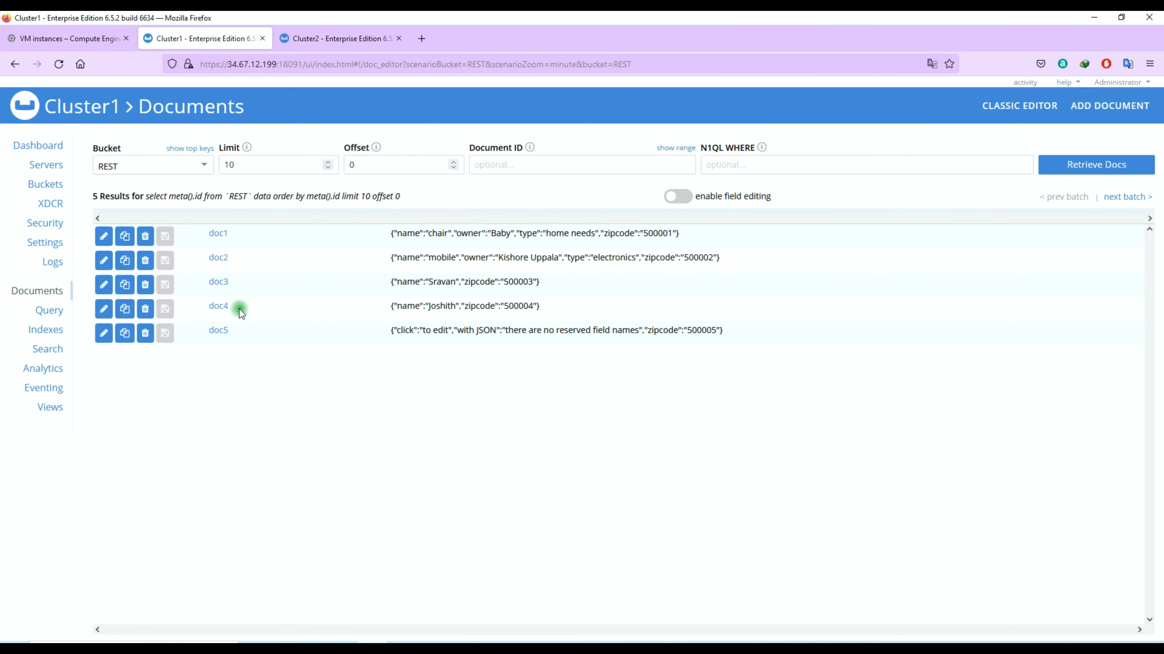
- Add document repl1 to REST with the line-3 value TESTING REPLICATION
click(1077, 106)
text(REPL)
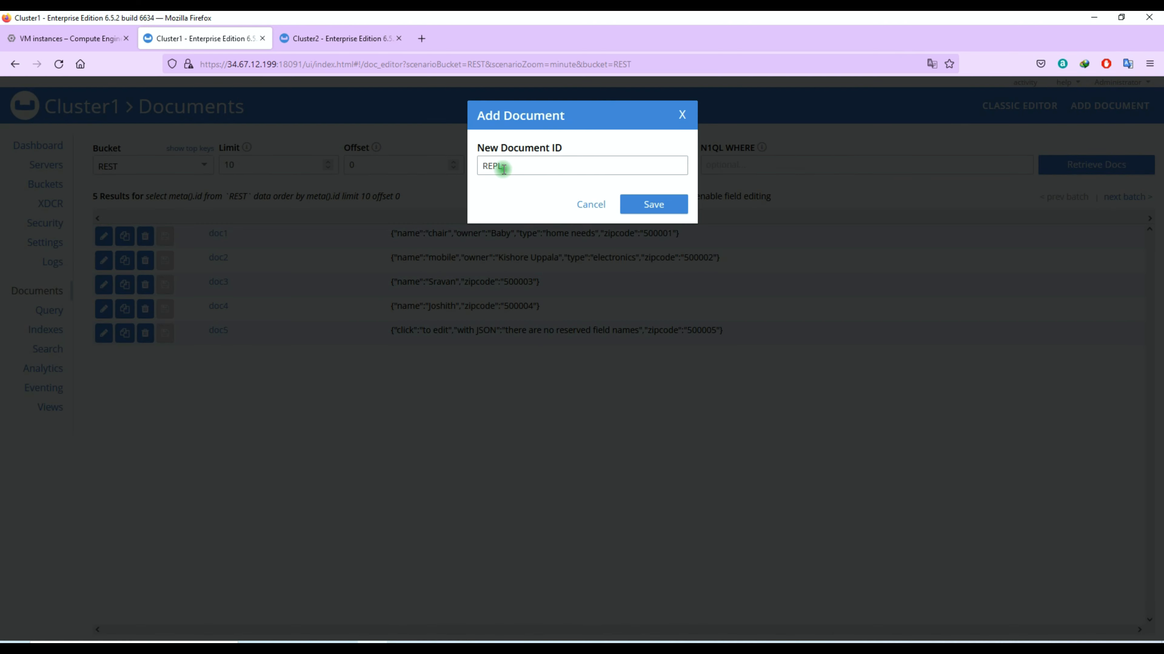
key(BackSpace)
key(BackSpace)
key(BackSpace)
key(BackSpace)
text(repl)
click(645, 204)
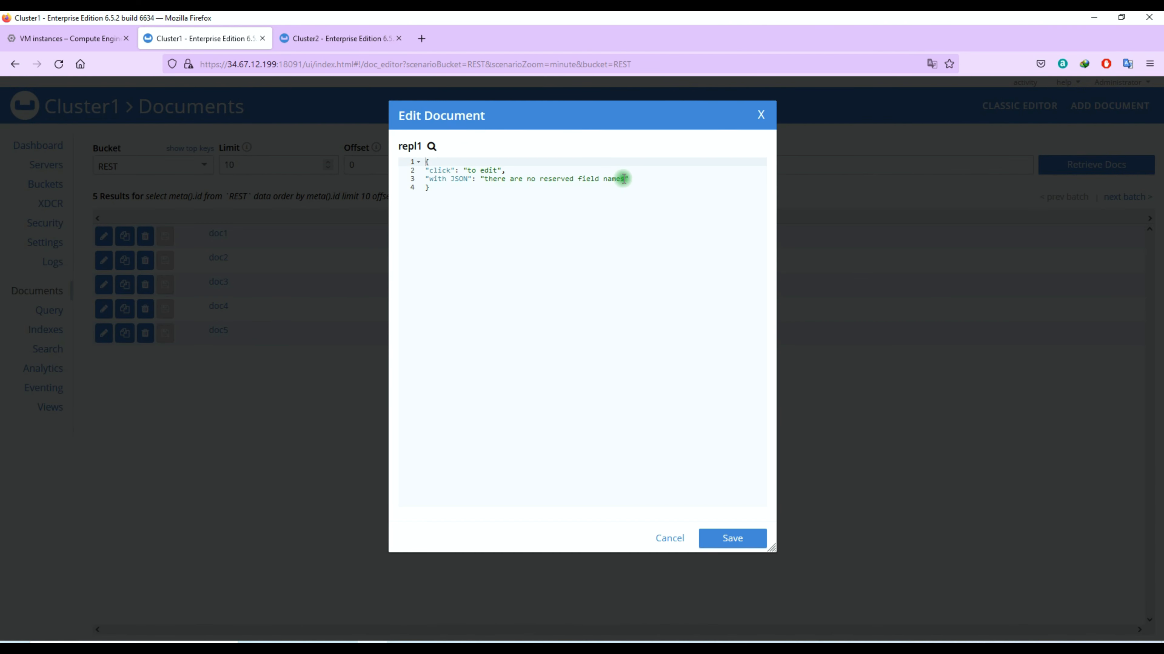
drag(484, 179, 623, 178)
key(Caps_Lock)
text(TESTING REPLICATION)
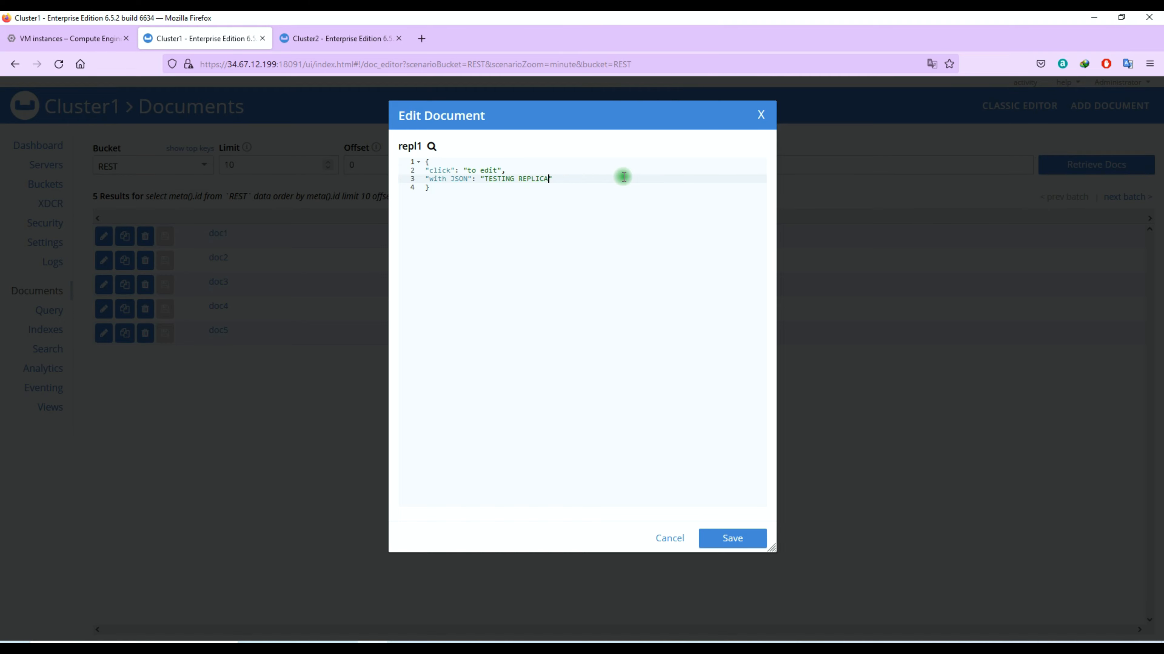
click(732, 539)
- Add document repl2 with value TESTING REPLICATION2, then open Cluster1's XDCR page
click(1096, 108)
click(541, 172)
text(REP)
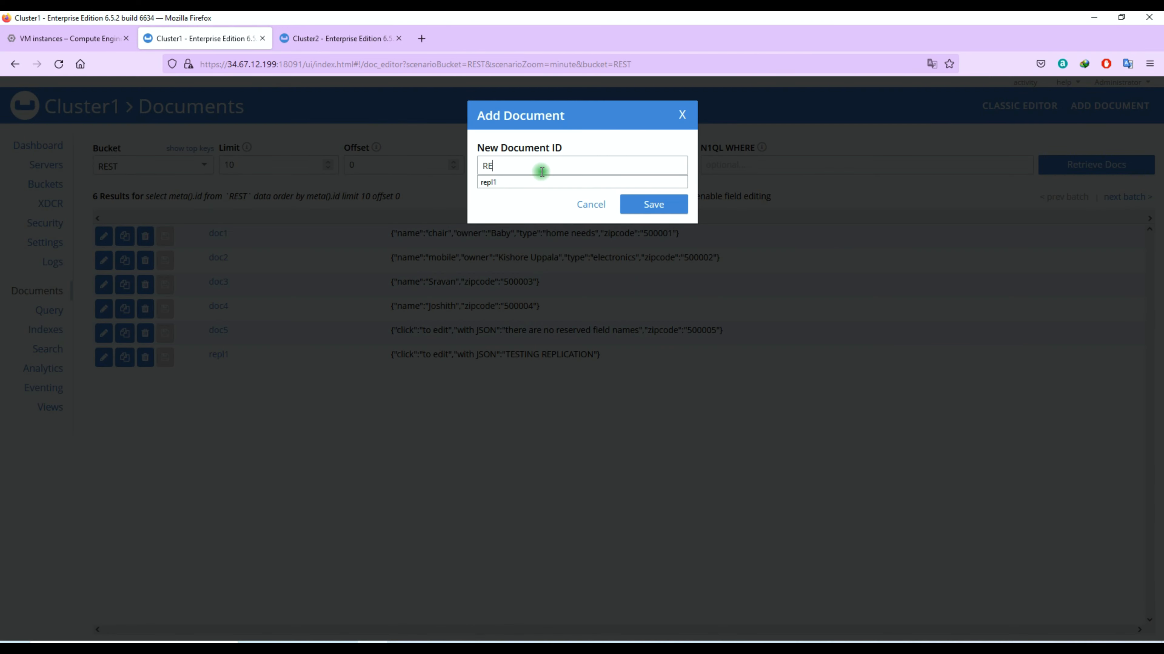
key(Caps_Lock)
key(BackSpace)
key(BackSpace)
key(BackSpace)
text(repl2)
key(Return)
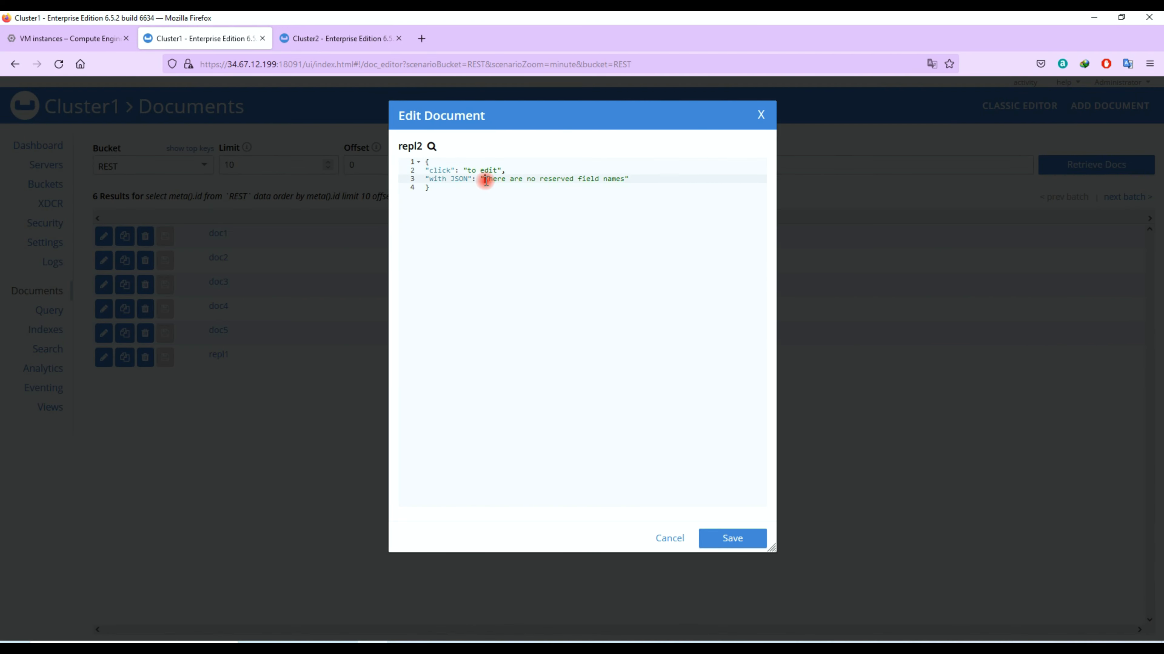
drag(484, 179, 626, 180)
key(Caps_Lock)
text(TESTING REPLICATION)
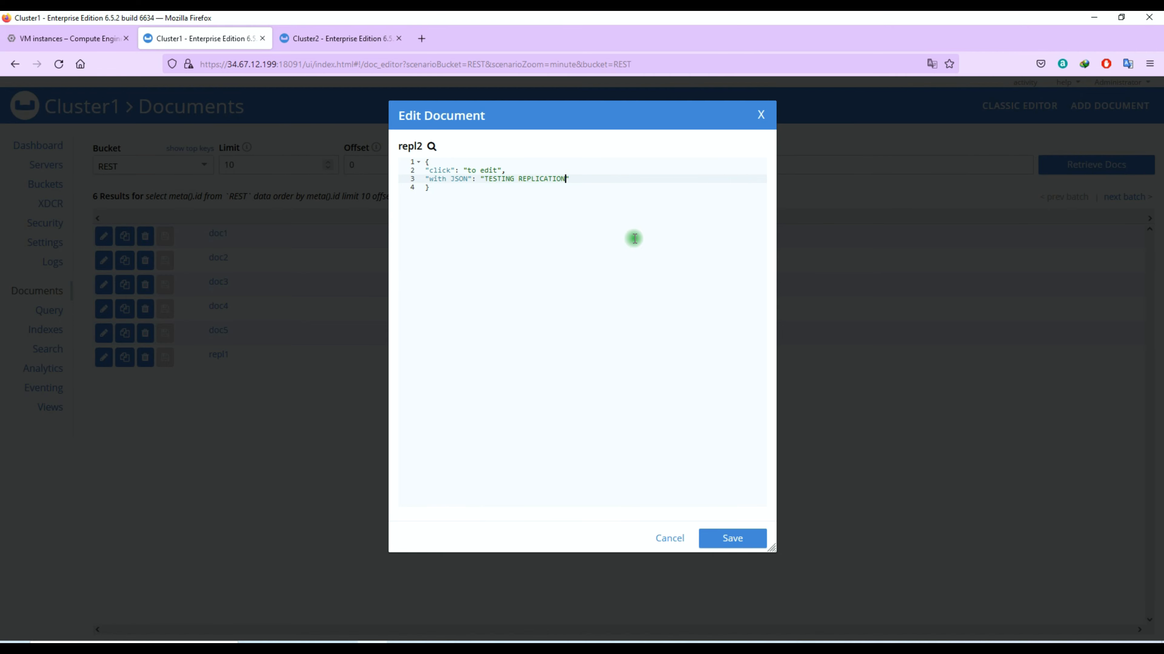
text(2)
key(Caps_Lock)
click(732, 538)
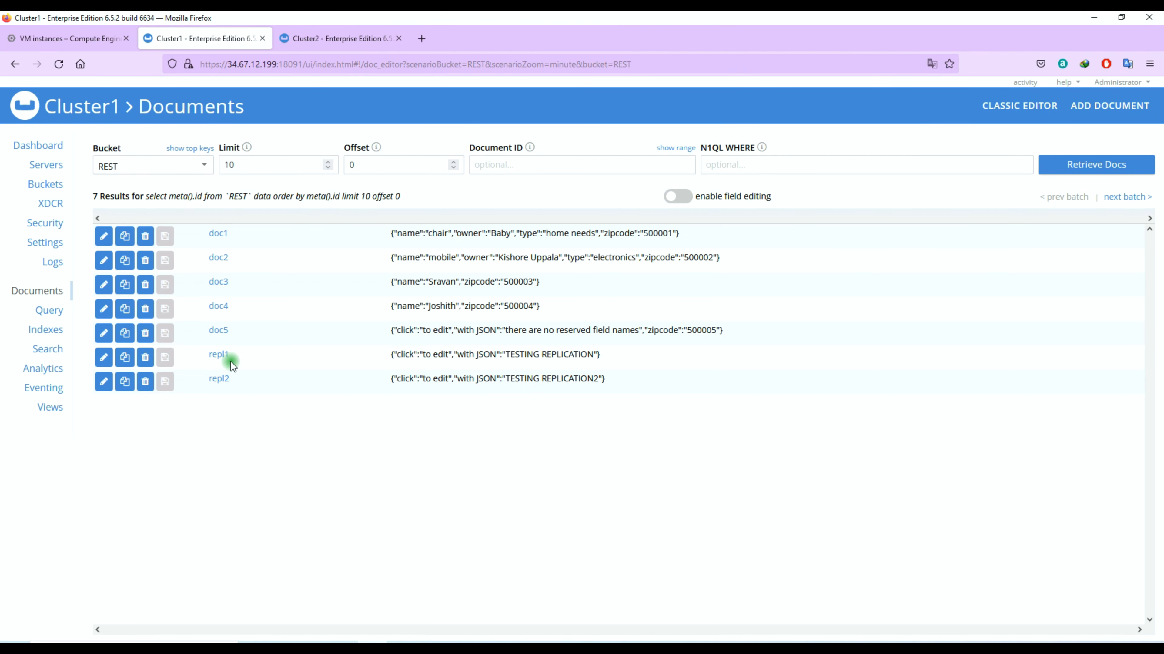
click(47, 210)
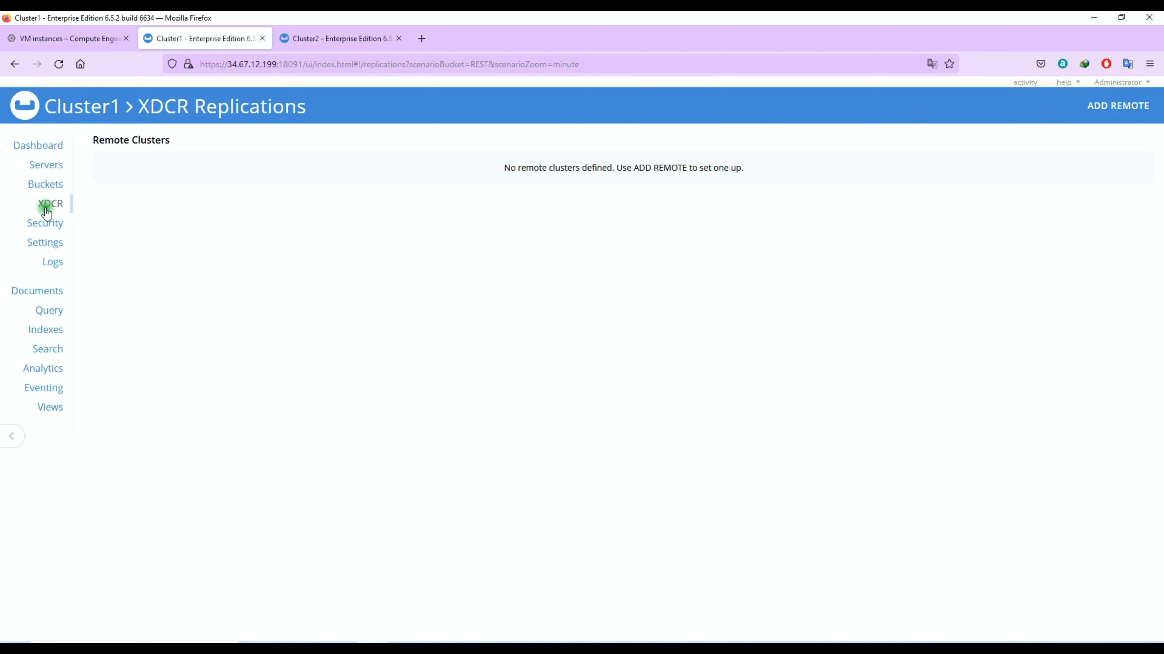
click(302, 39)
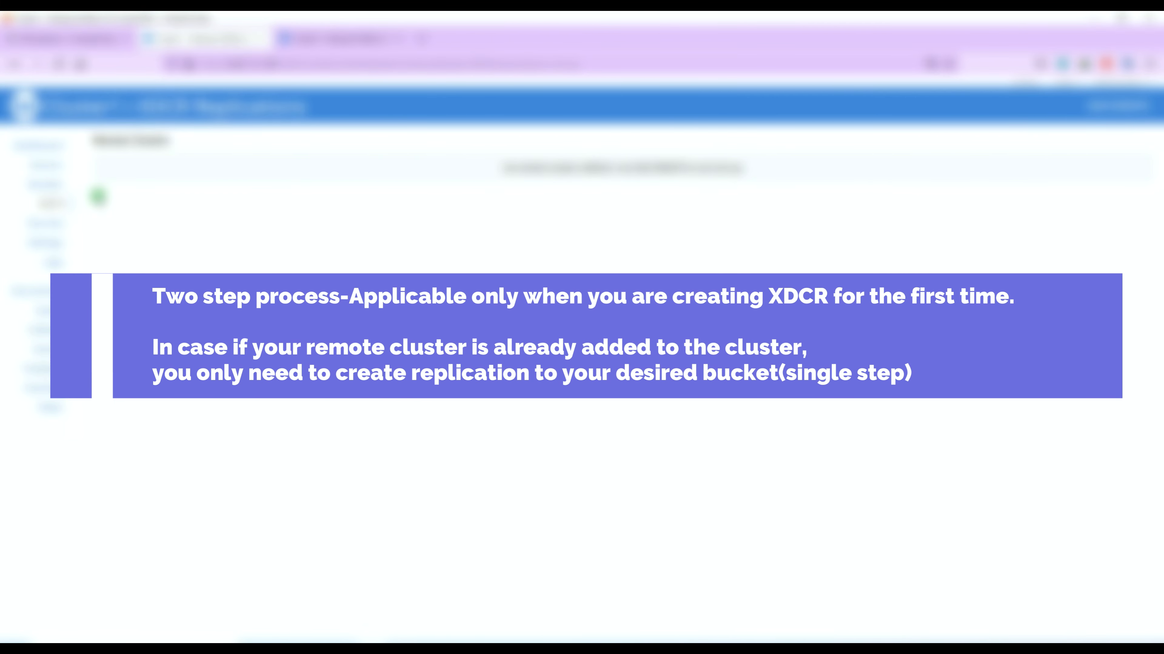
- Start a remote cluster reference named MyCluster2
click(1115, 106)
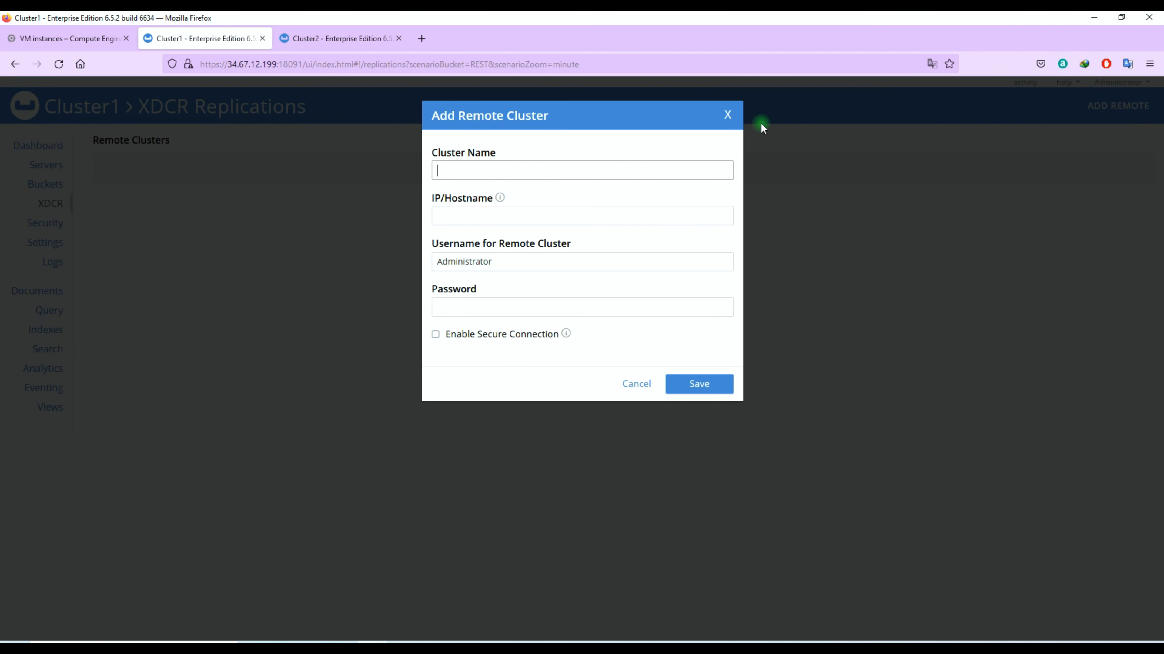
double_click(470, 161)
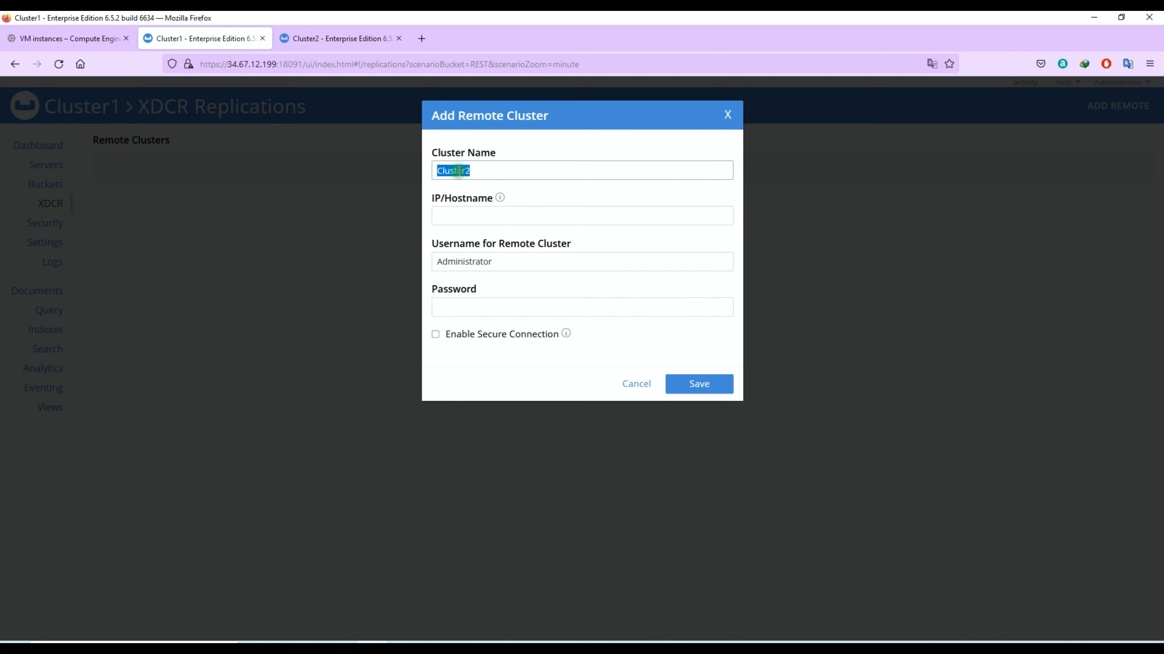
click(436, 170)
text(My)
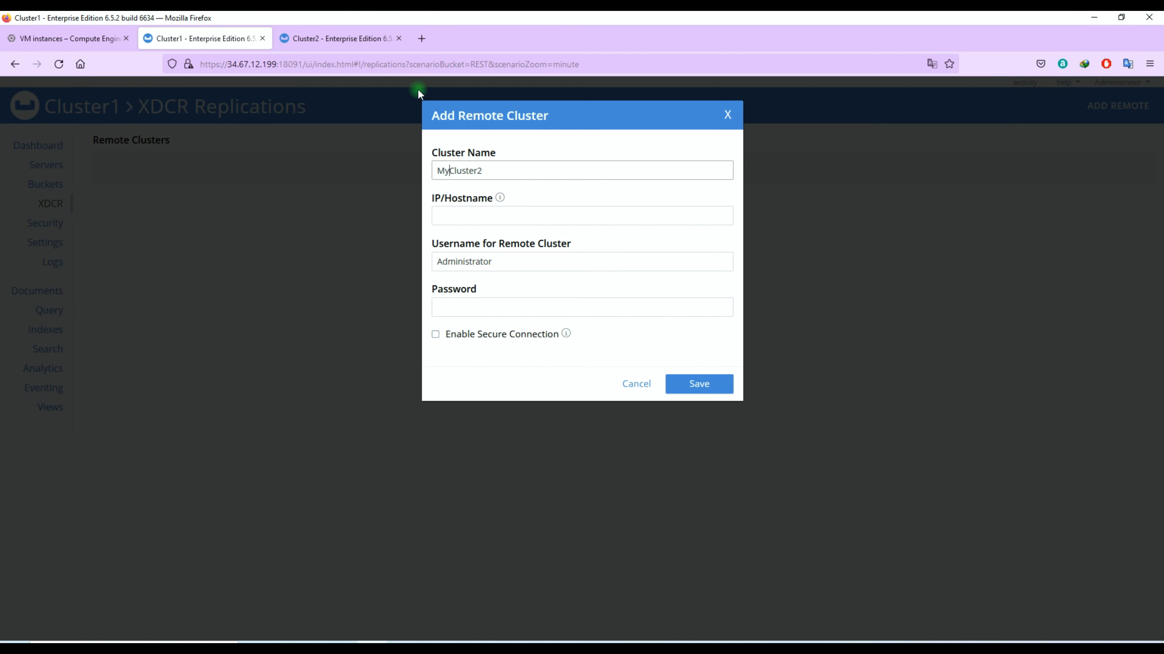
- Copy node address 10.188.0.2 from Cluster2's Servers page into the remote hostname
click(339, 39)
click(48, 164)
double_click(111, 191)
key(ctrl+c)
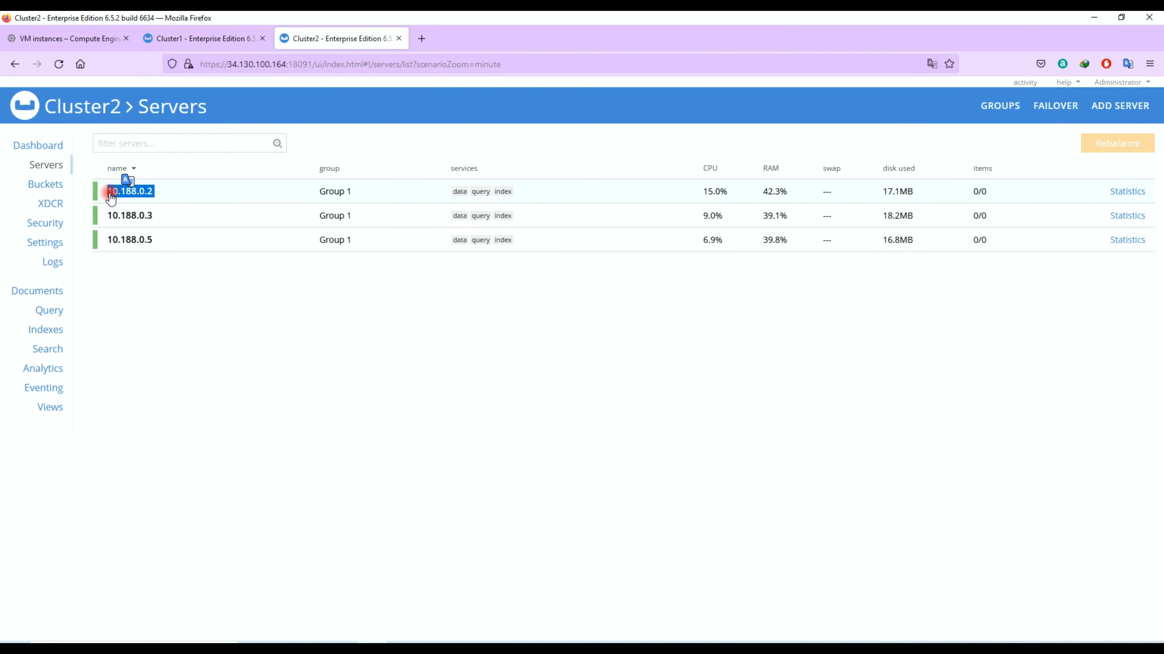
click(201, 38)
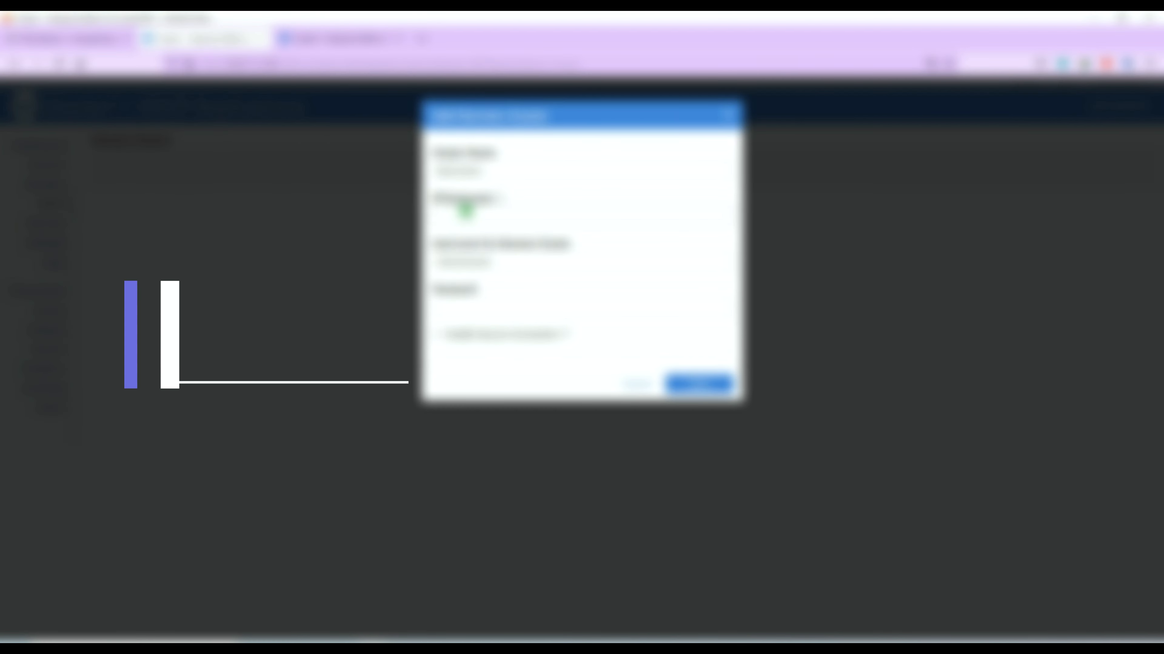
key(ctrl+v)
mouse_move(499, 198)
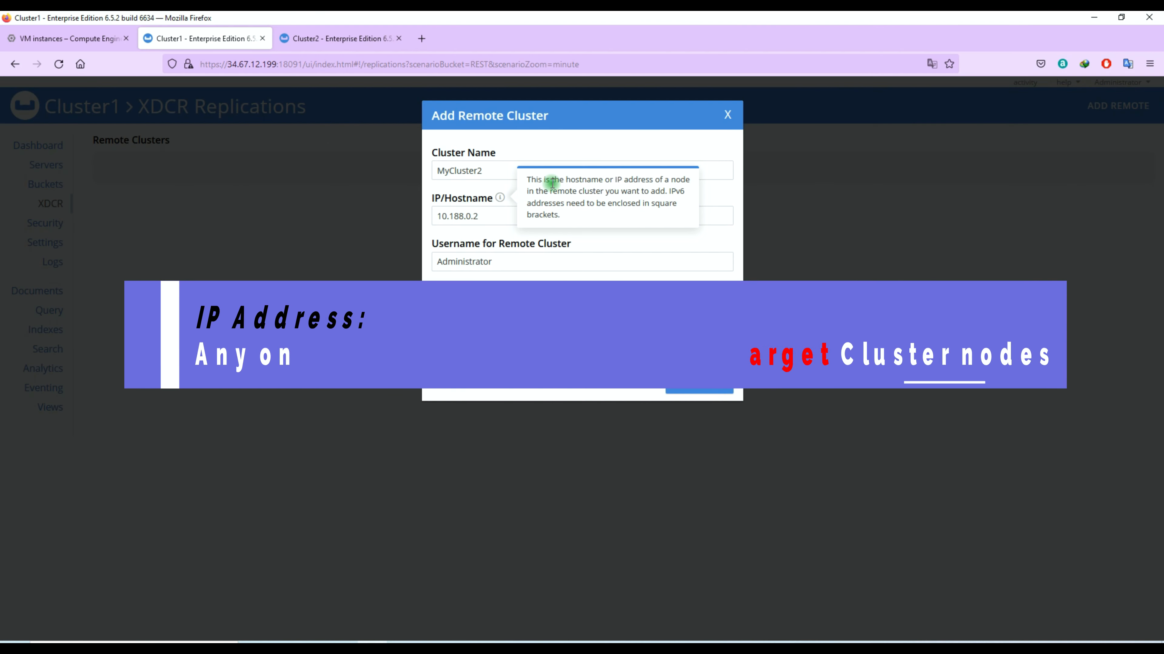
click(496, 215)
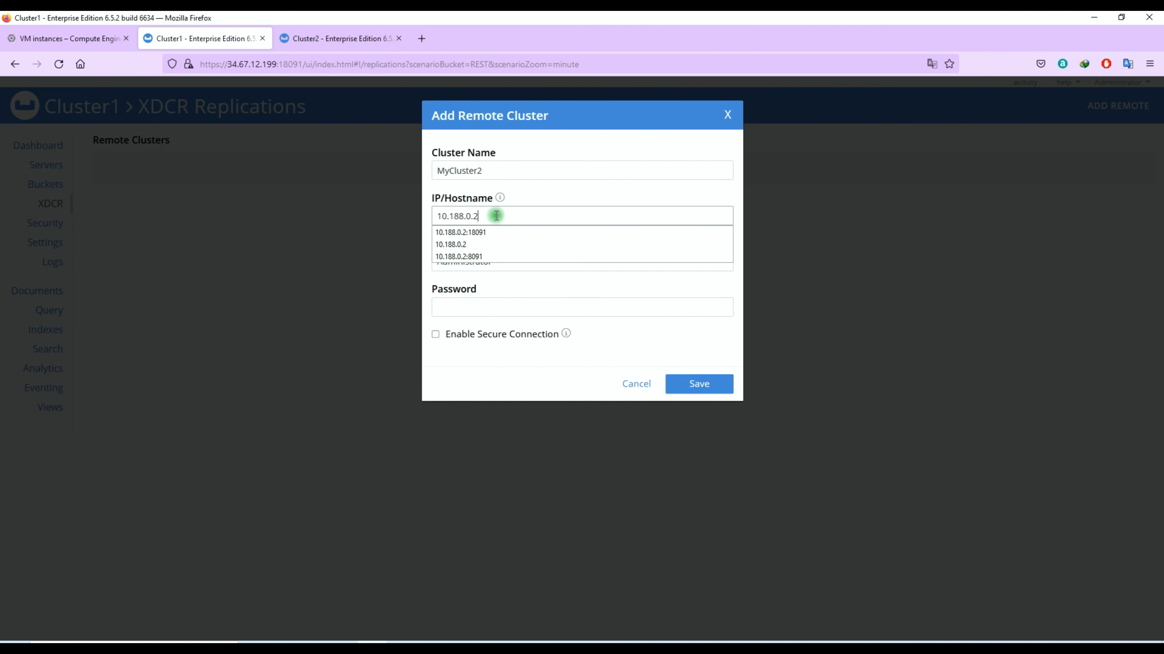
text(:)
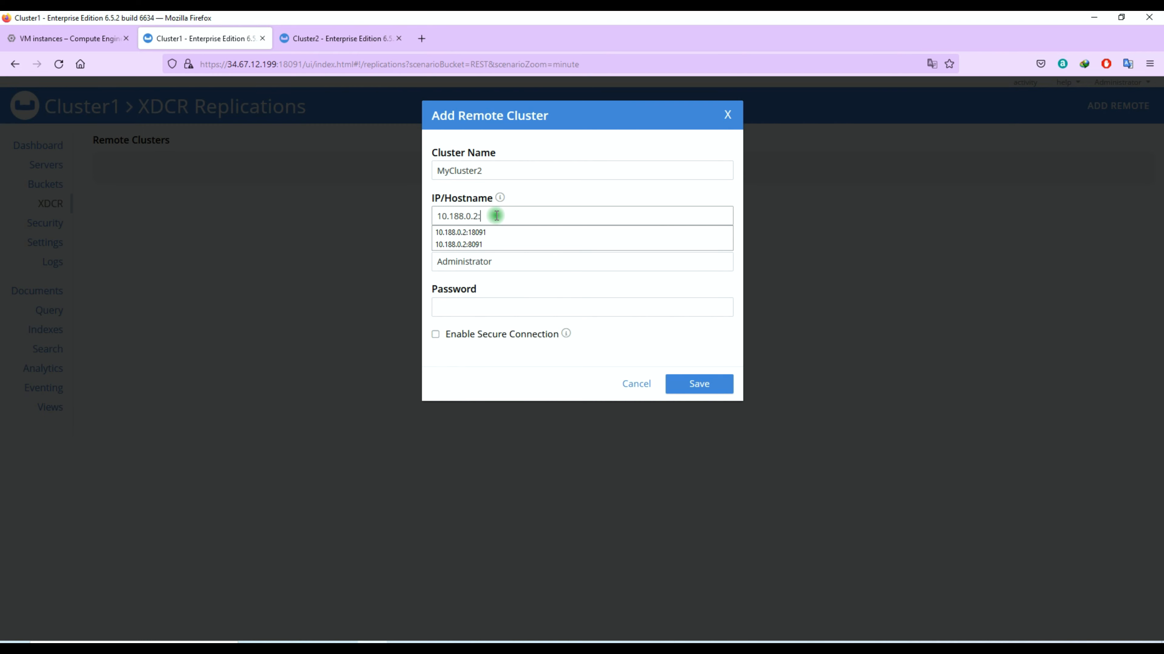
text(18091)
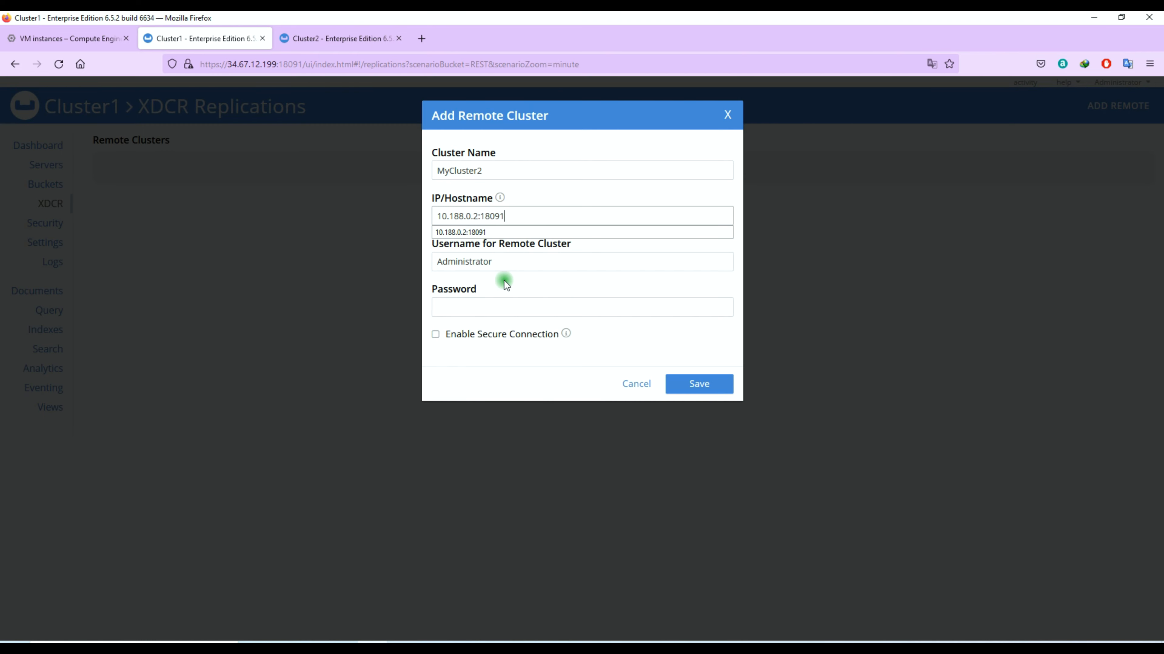
- Enter the remote password, drop the port suffix from the hostname, and save
click(514, 301)
text(pa)
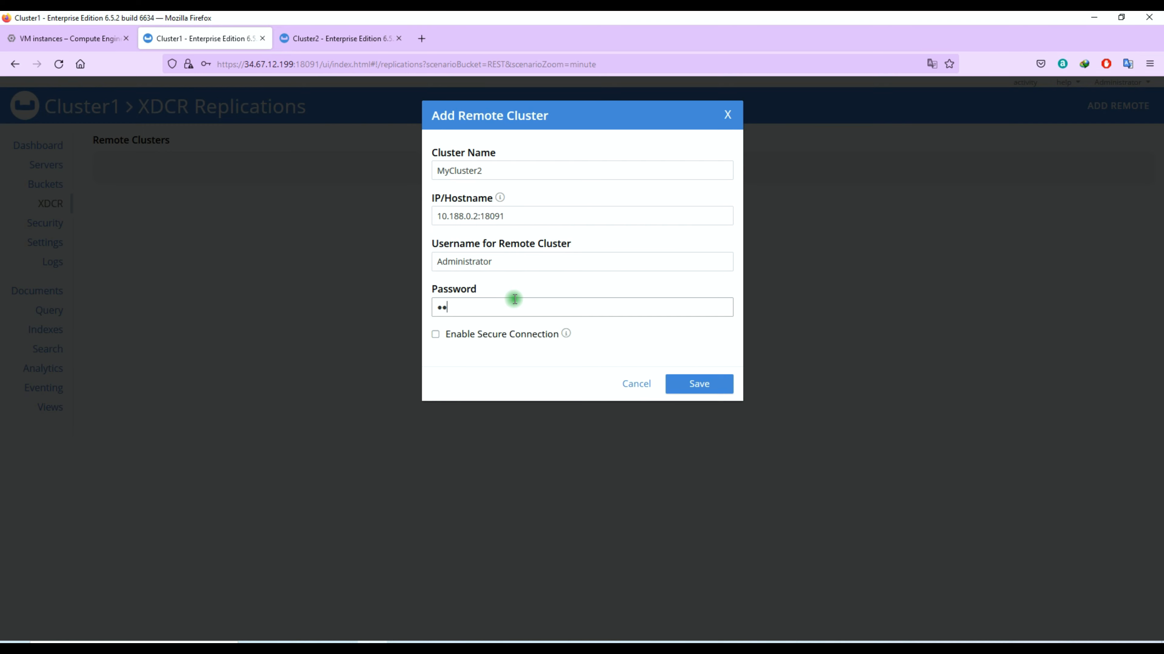
click(511, 277)
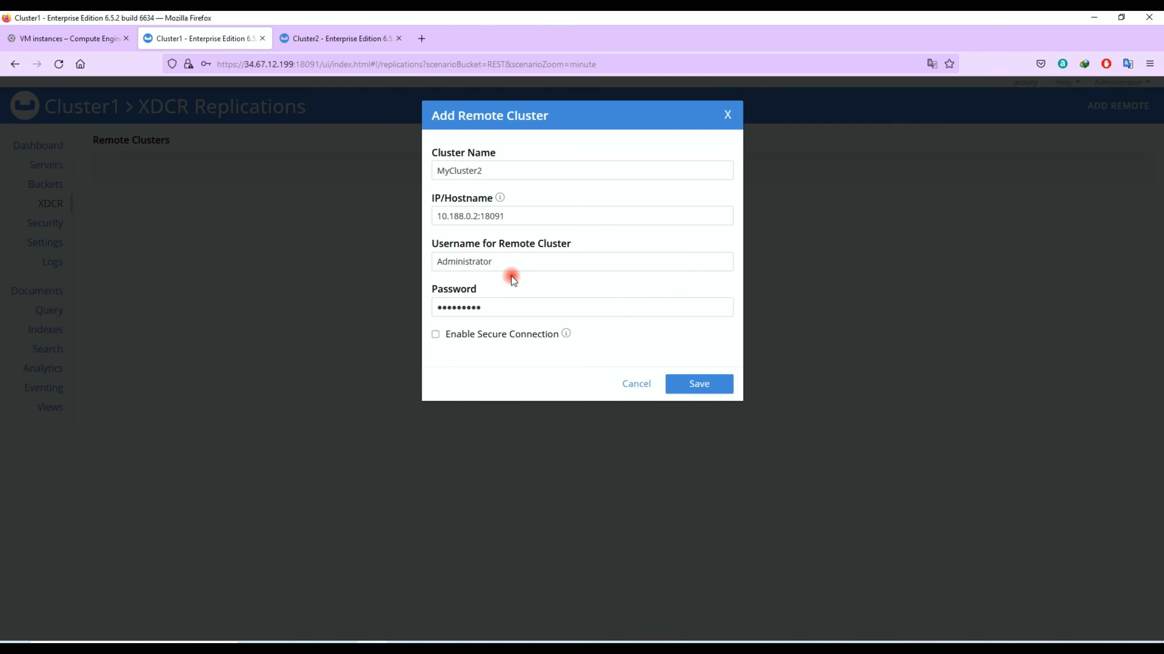
drag(478, 216, 512, 218)
key(BackSpace)
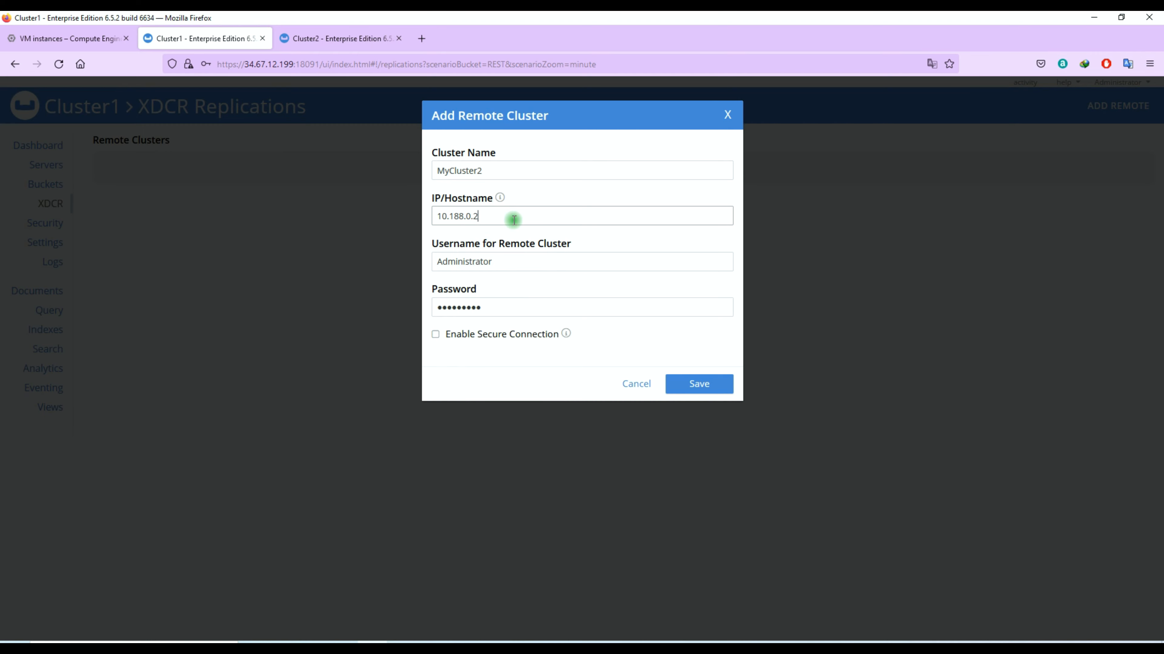
click(635, 336)
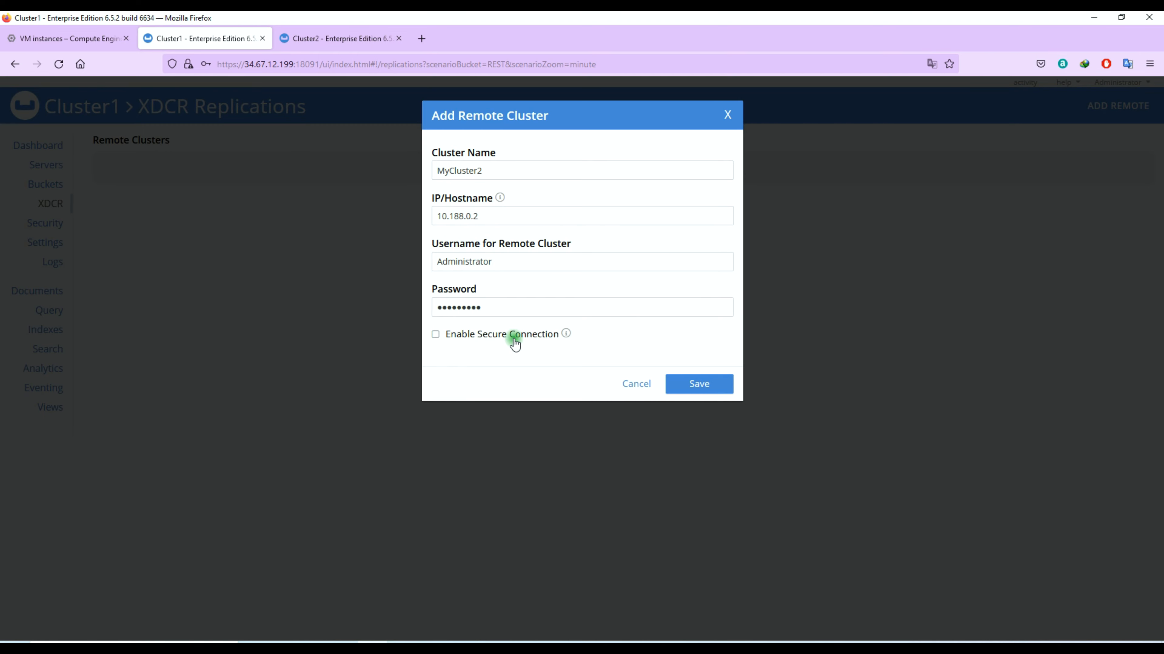
click(699, 383)
- Dismiss the browser's save-login prompt and review the Remote Clusters list
click(314, 248)
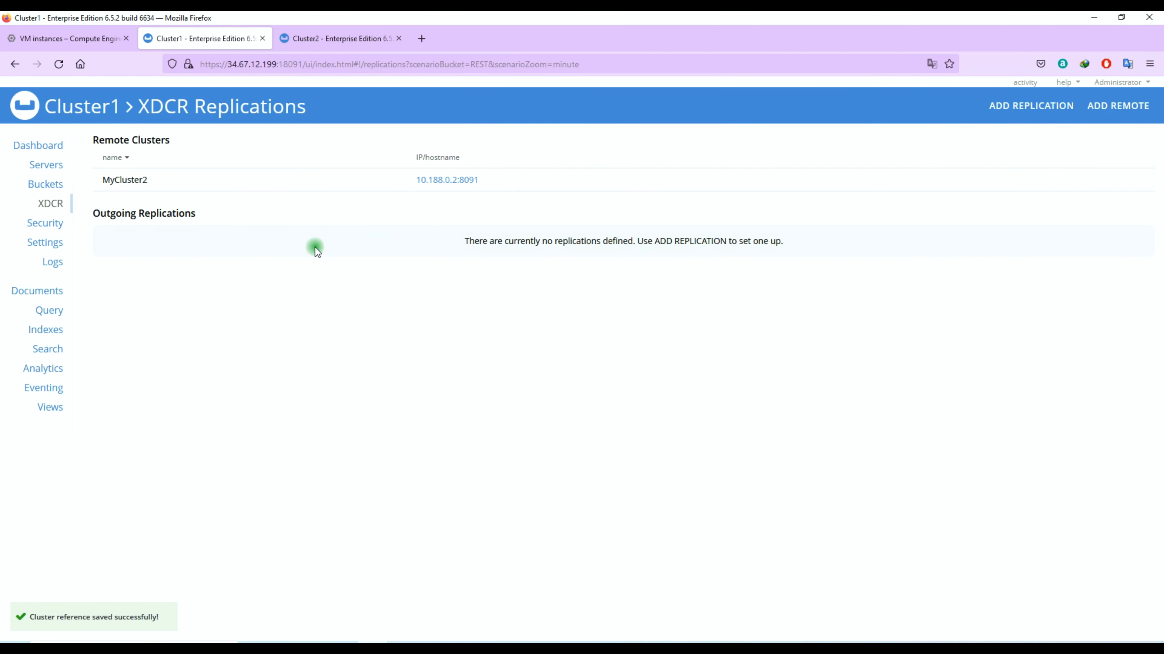
drag(171, 140, 92, 143)
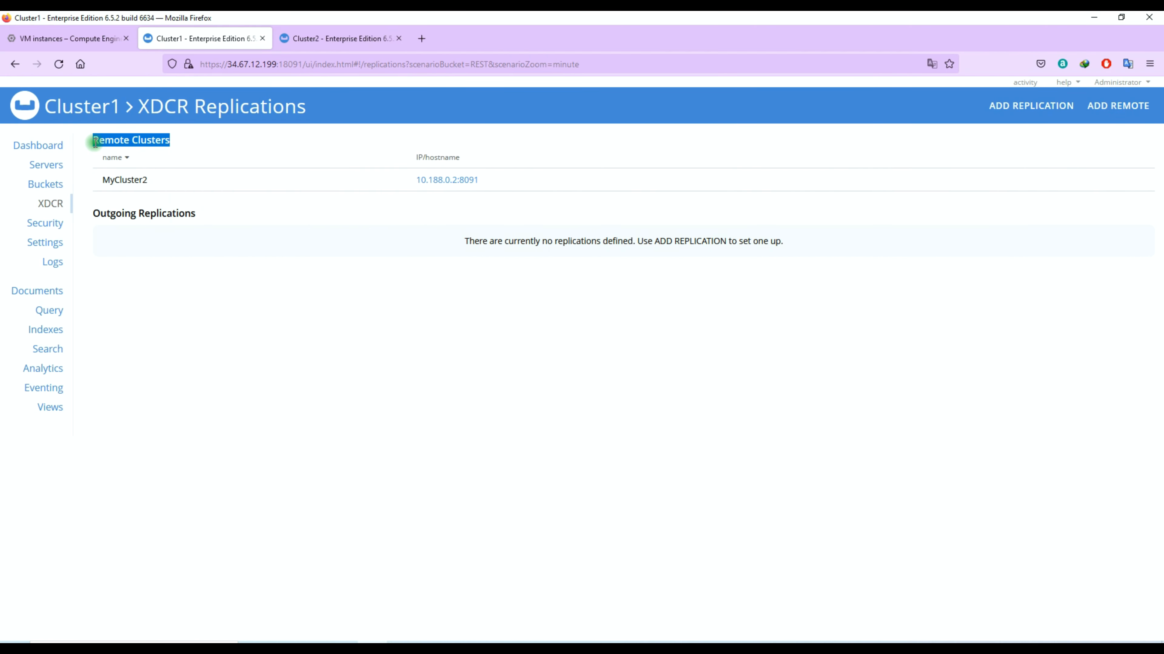
click(127, 232)
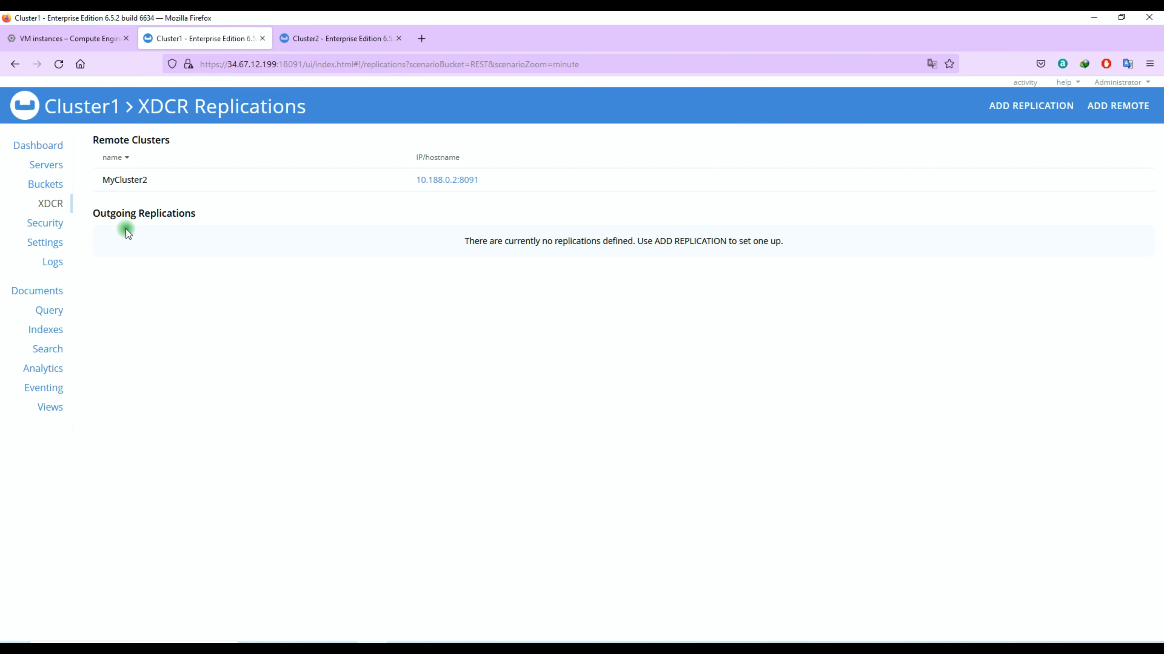
- Create a replication from bucket REST to remote bucket REST on MyCluster2
click(1028, 107)
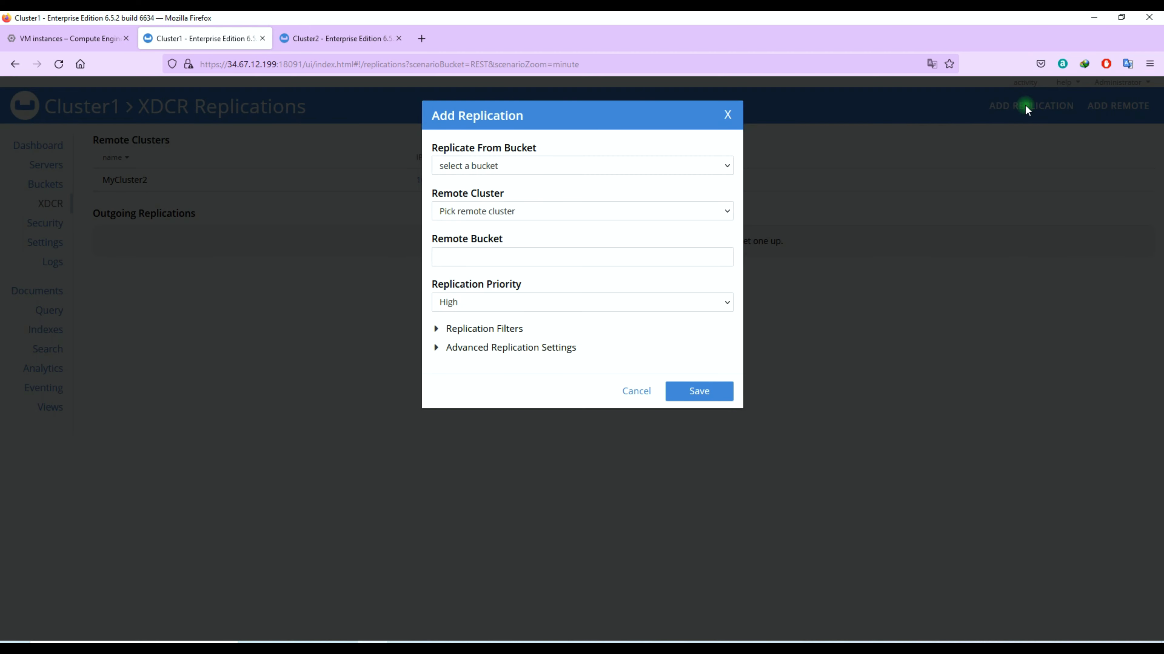
click(600, 172)
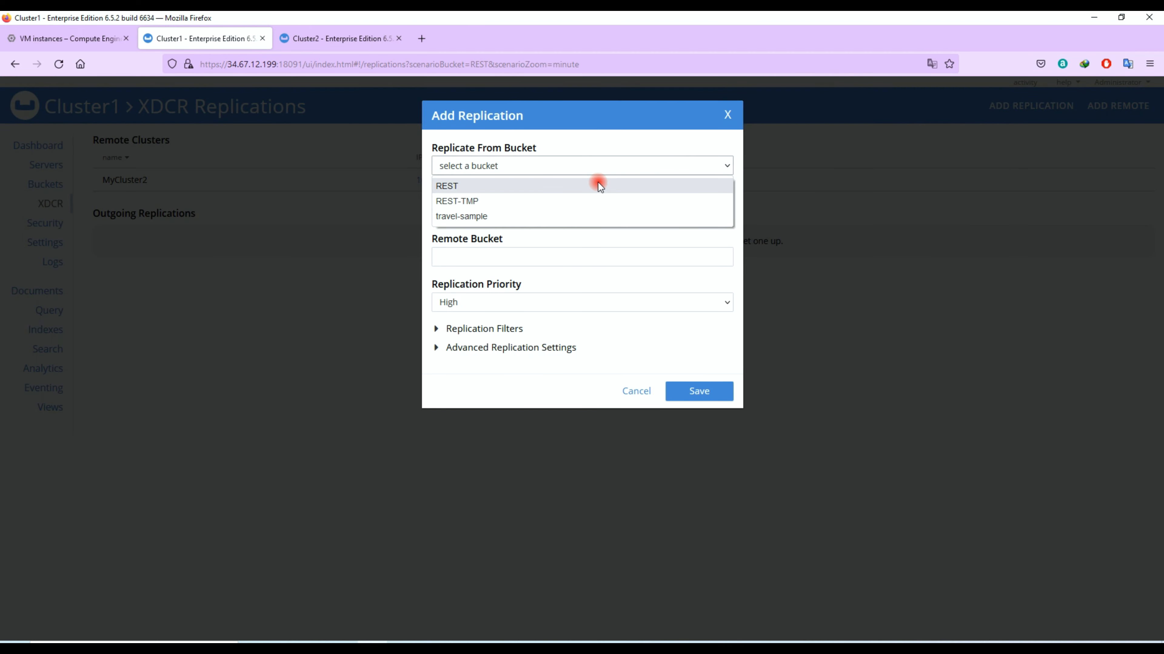
click(598, 183)
click(557, 212)
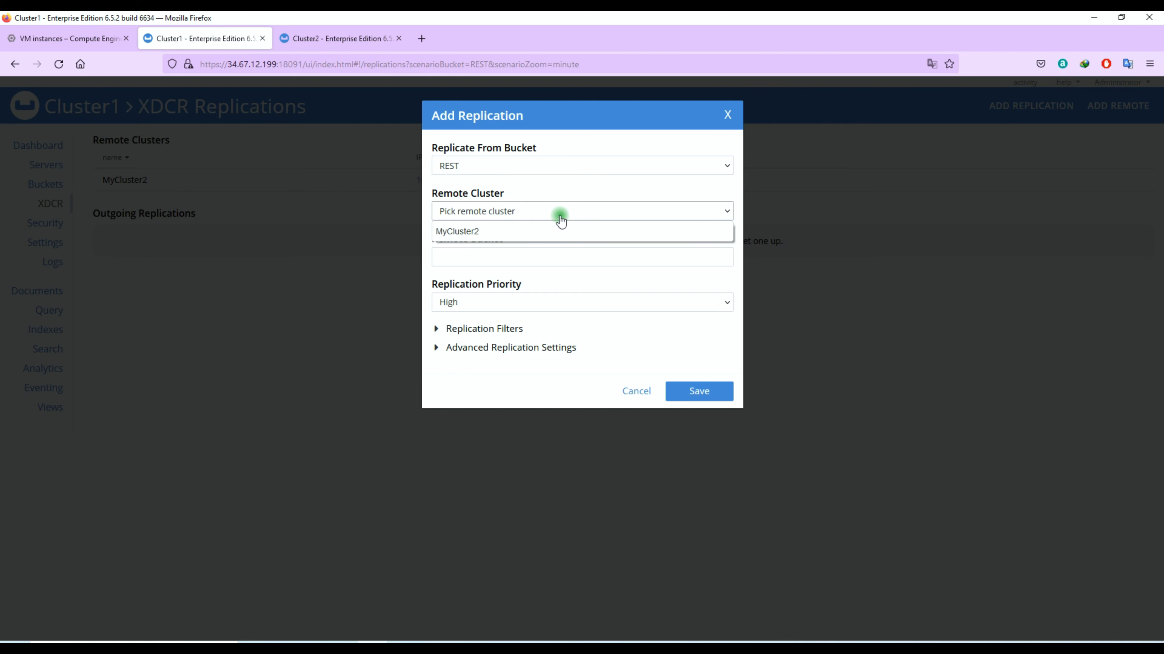
click(550, 231)
click(527, 251)
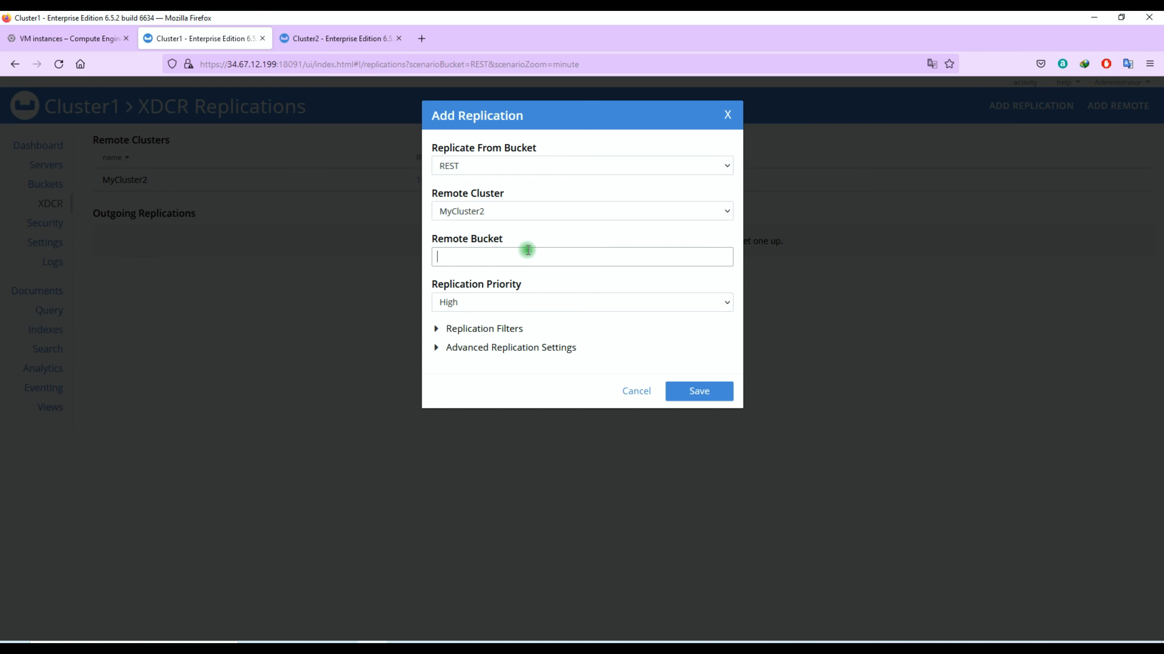
key(Caps_Lock)
text(REST)
key(Caps_Lock)
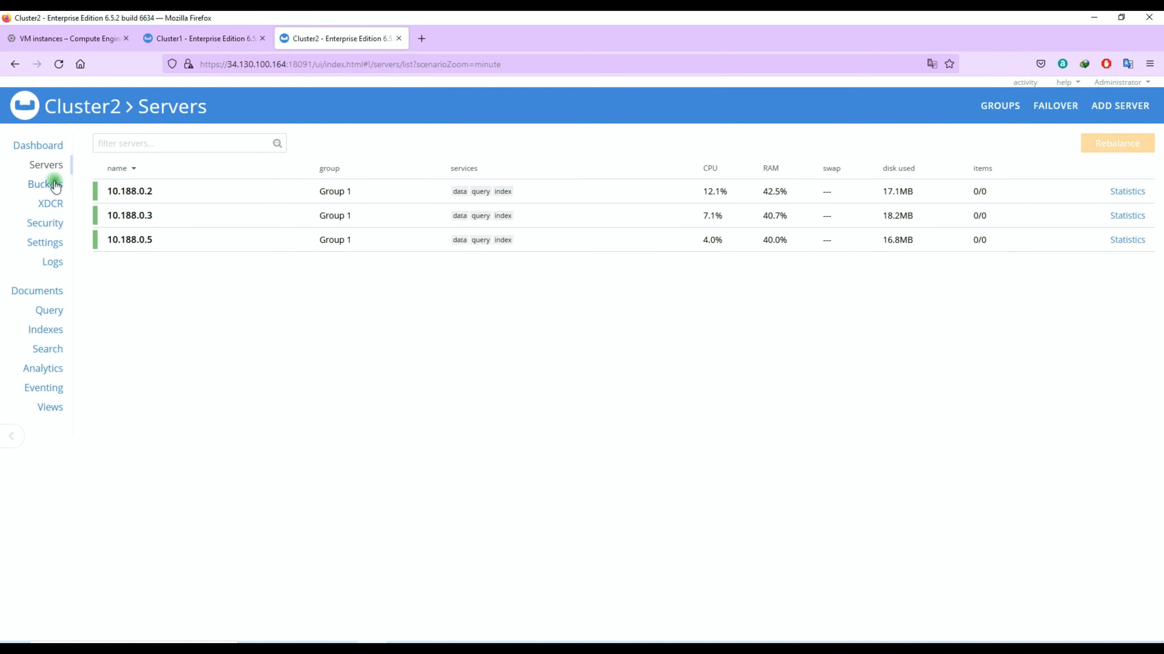
click(51, 182)
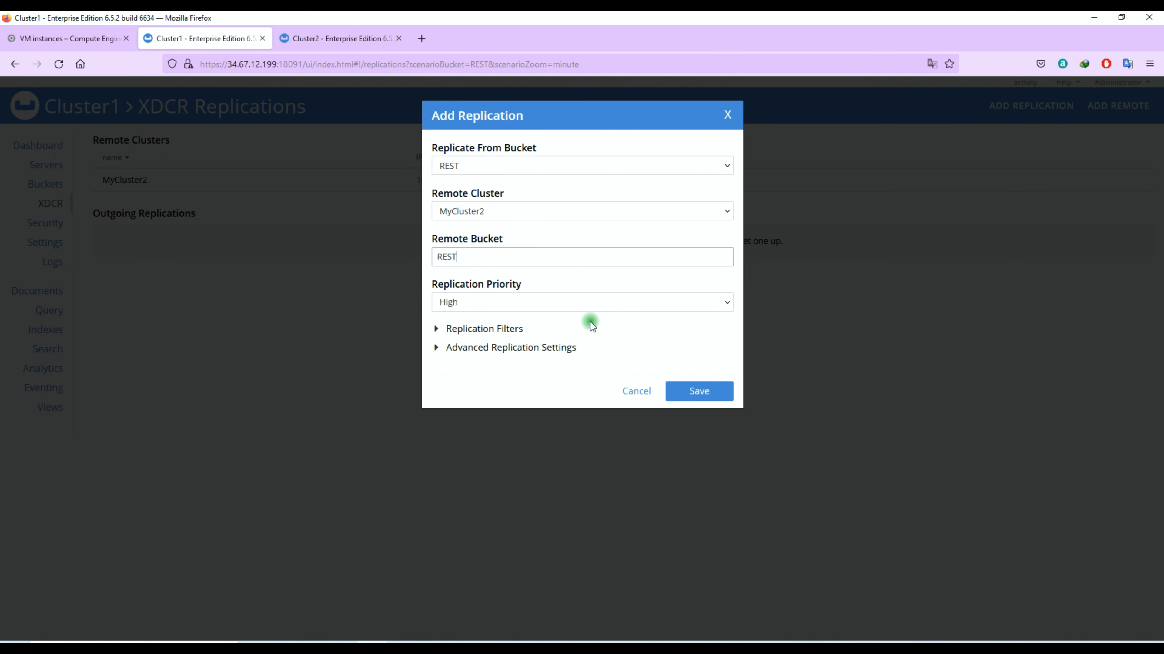
click(694, 394)
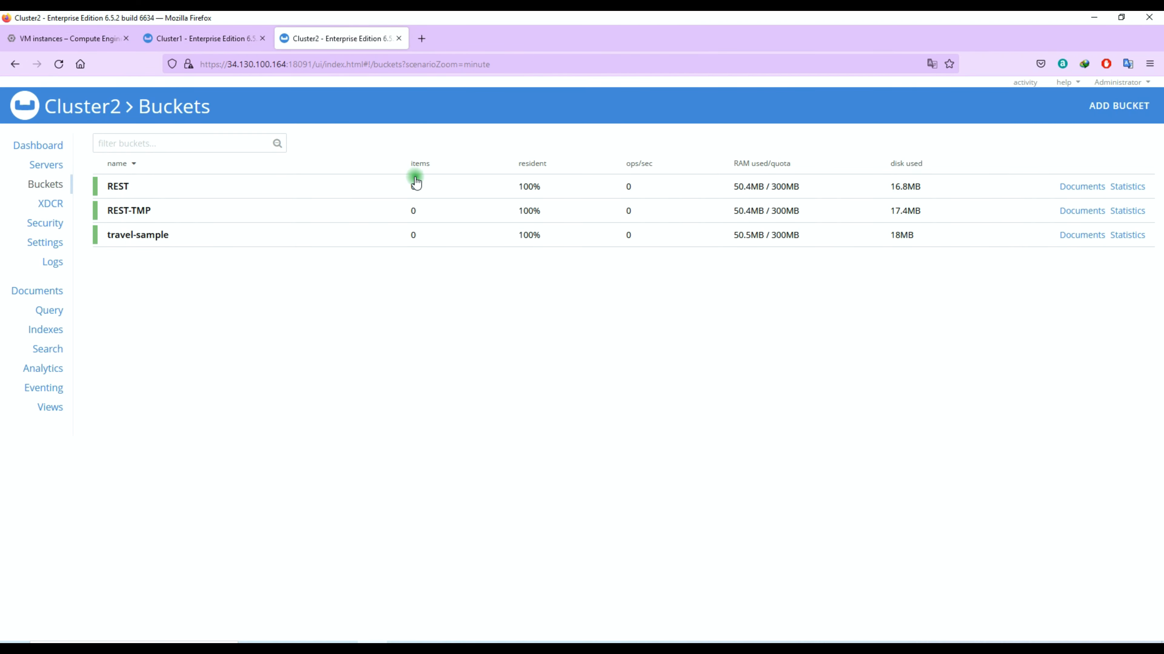
- Check Cluster2's REST item count and the replicating status on Cluster1
drag(418, 187, 405, 187)
click(402, 188)
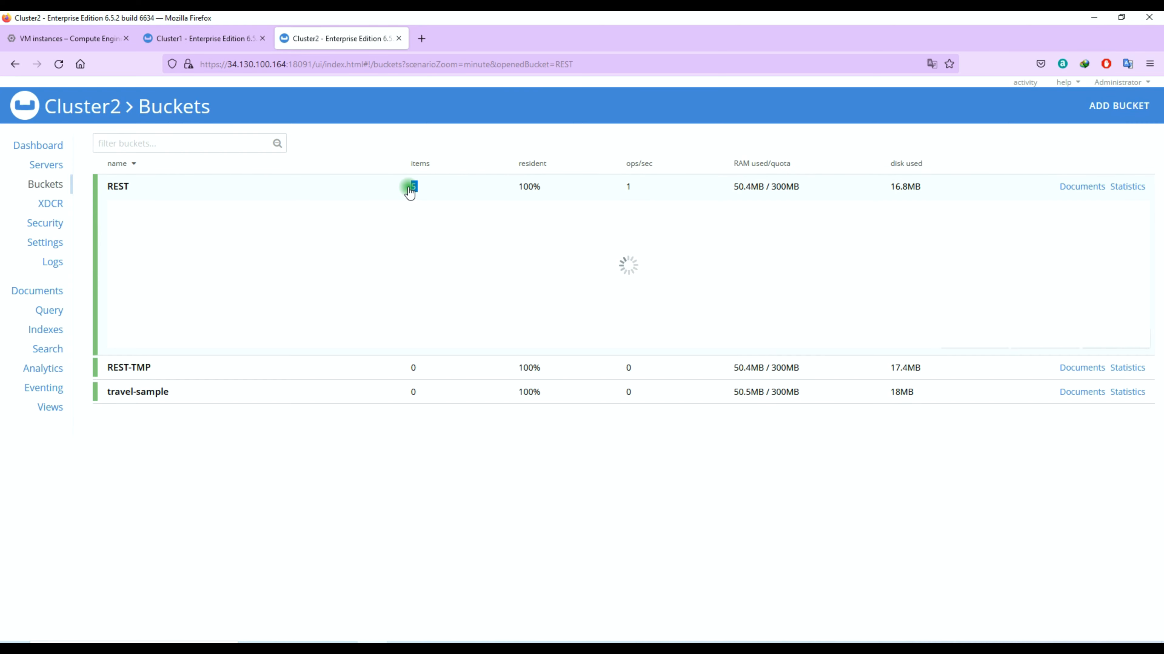
click(244, 39)
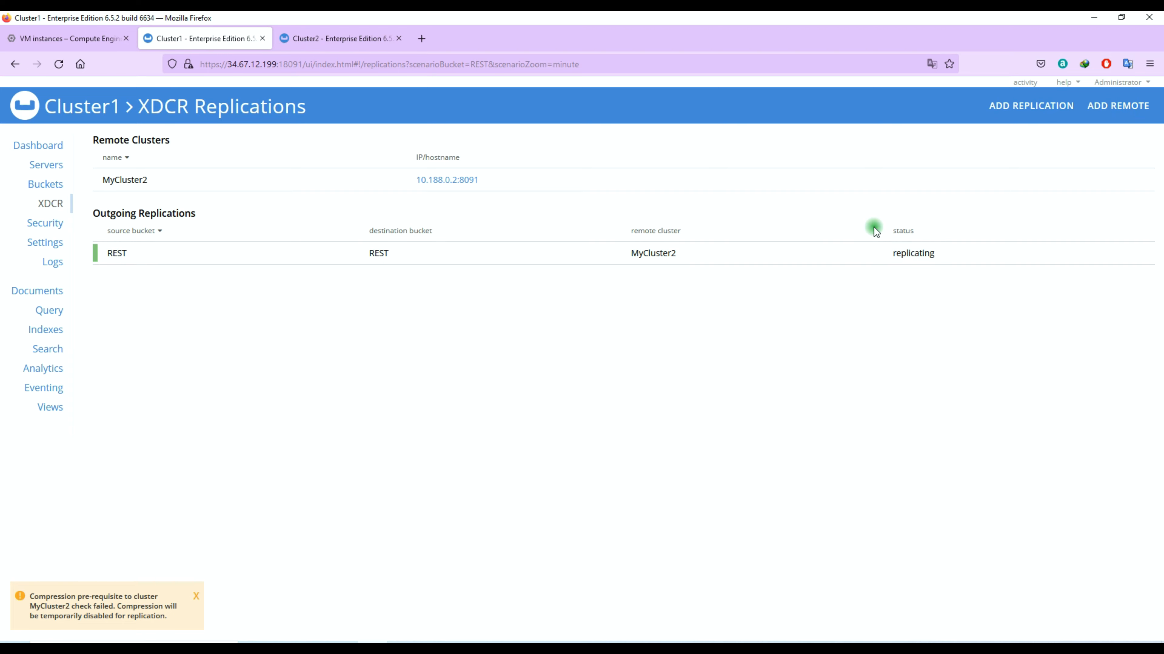
drag(886, 255, 942, 259)
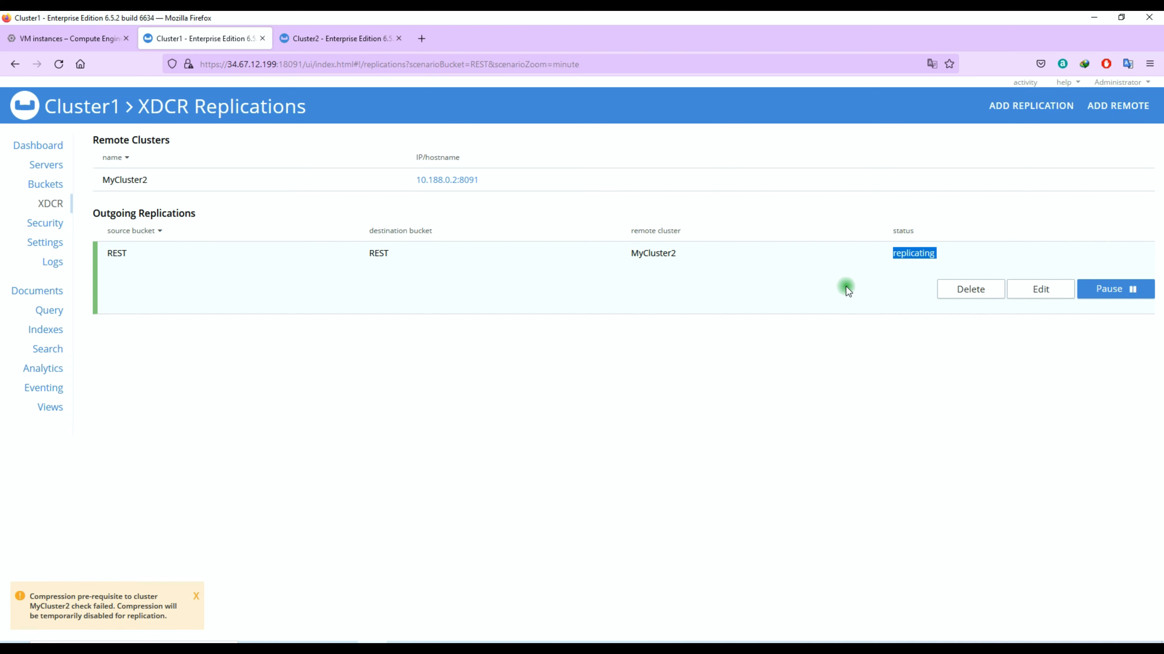
drag(29, 596, 147, 595)
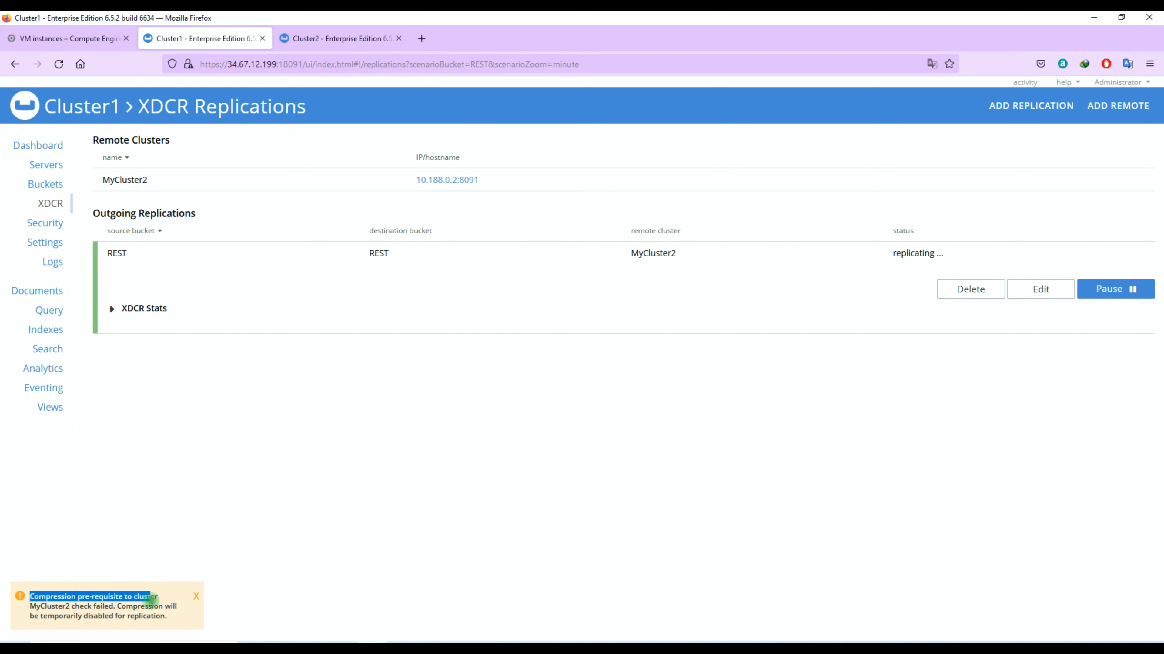
click(329, 41)
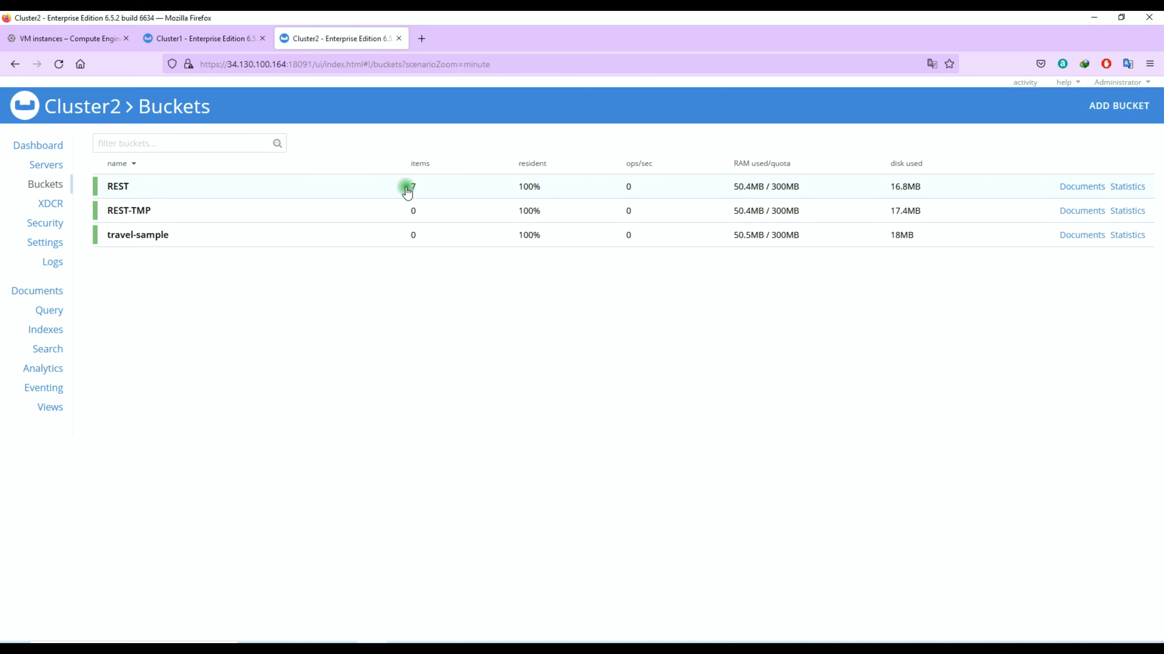
- Confirm Cluster1's REST bucket holds 7 items and expand the REST replication details
key(ctrl+shift+Tab)
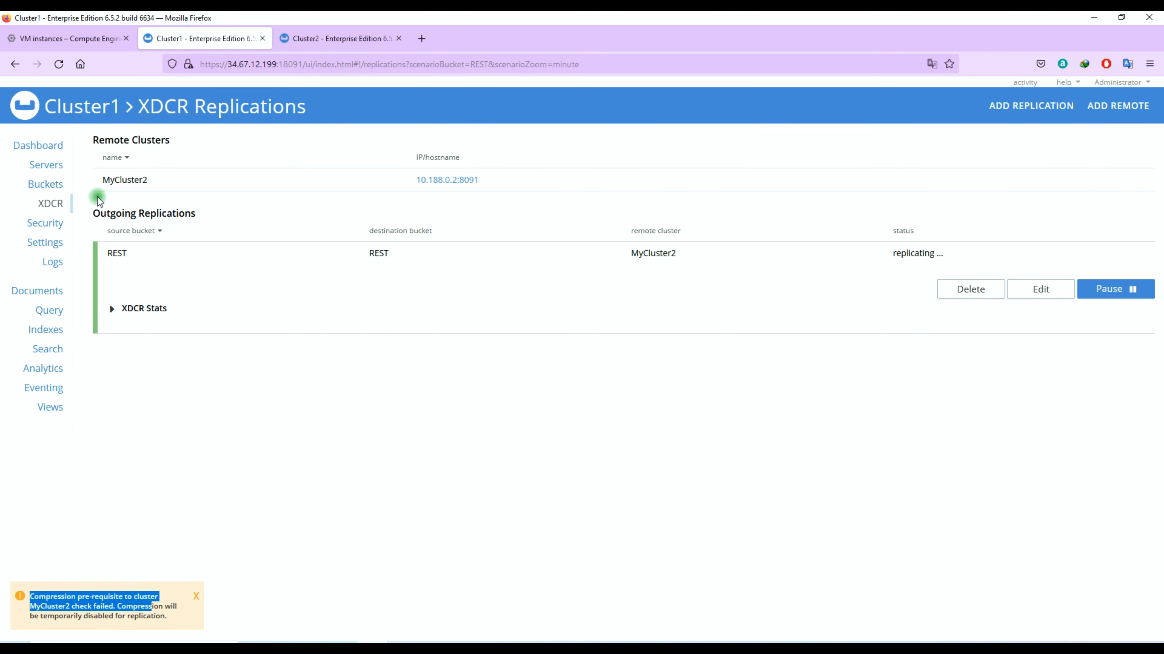
click(46, 184)
drag(415, 188, 408, 190)
click(422, 196)
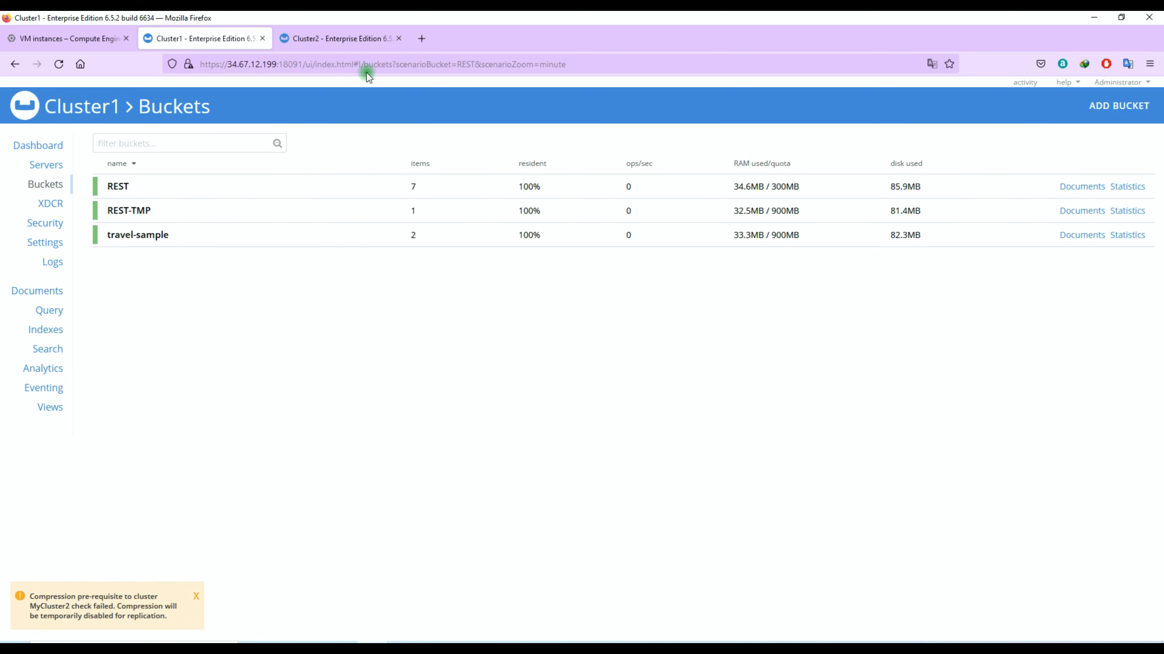
click(349, 31)
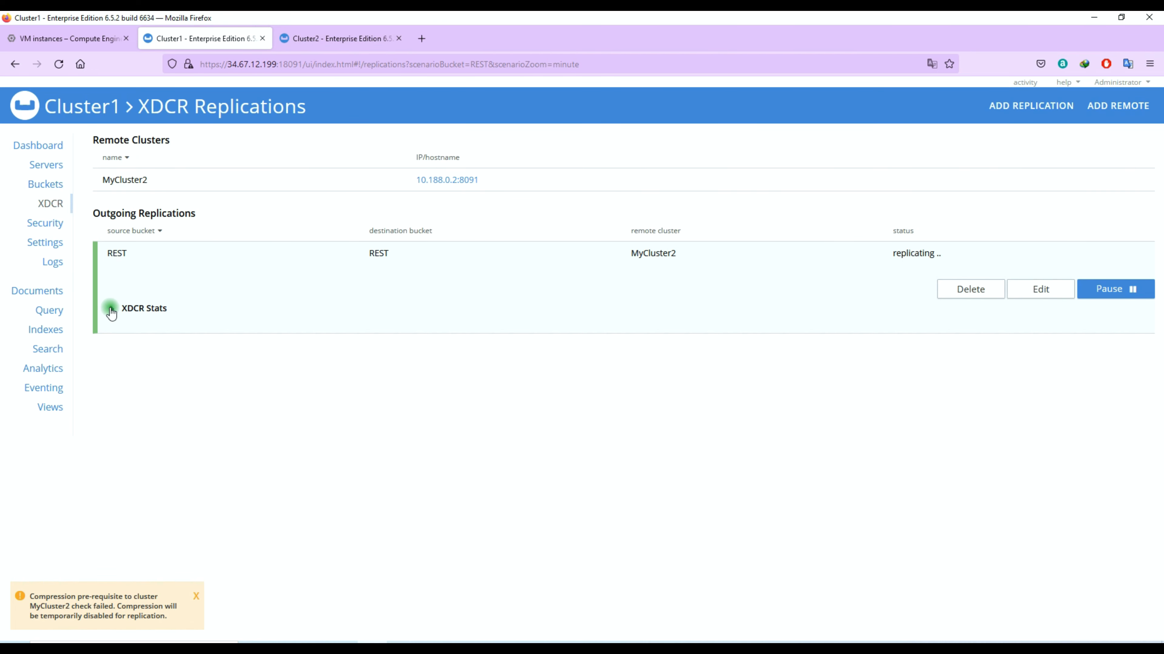
click(111, 313)
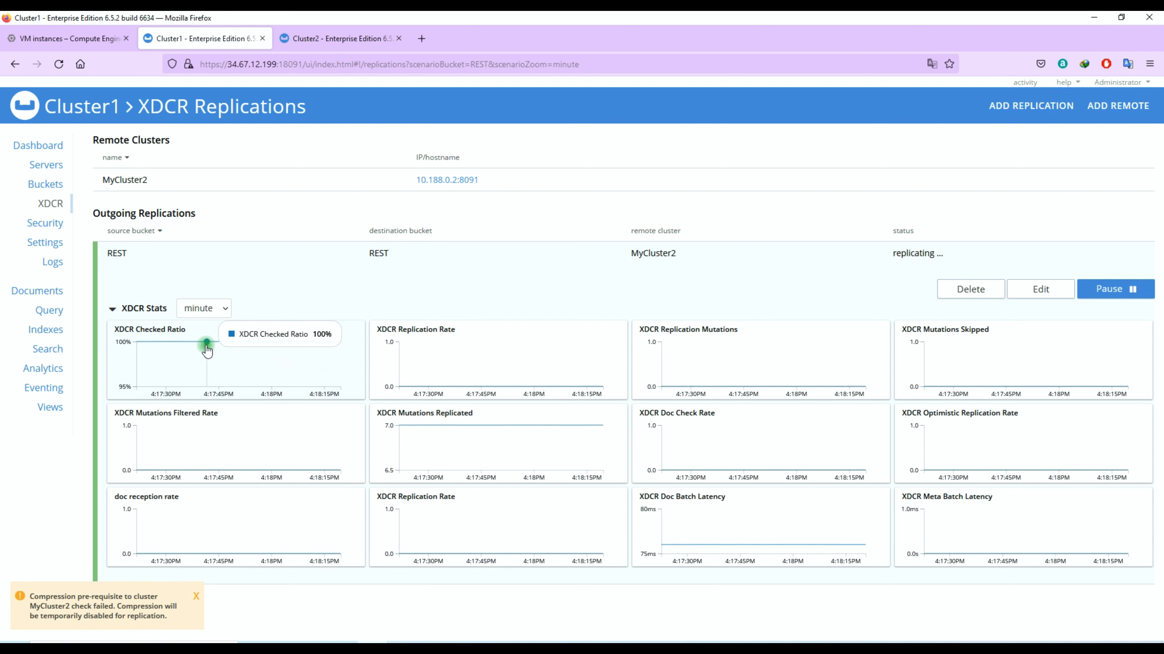
click(215, 310)
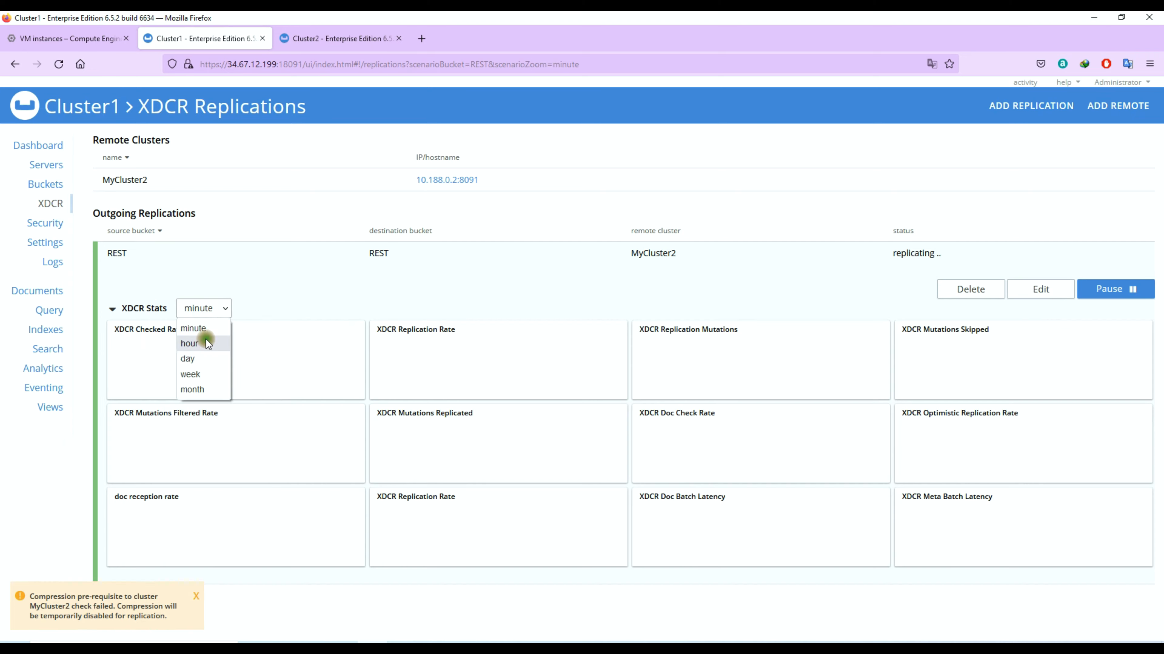
click(201, 342)
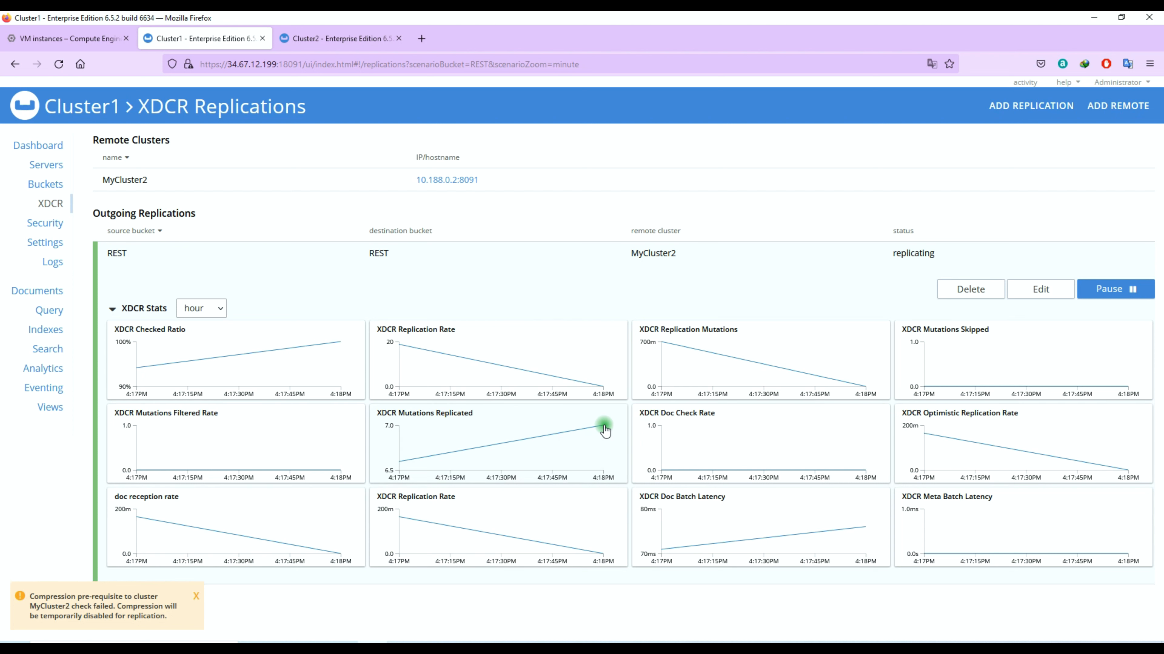
click(320, 270)
click(757, 255)
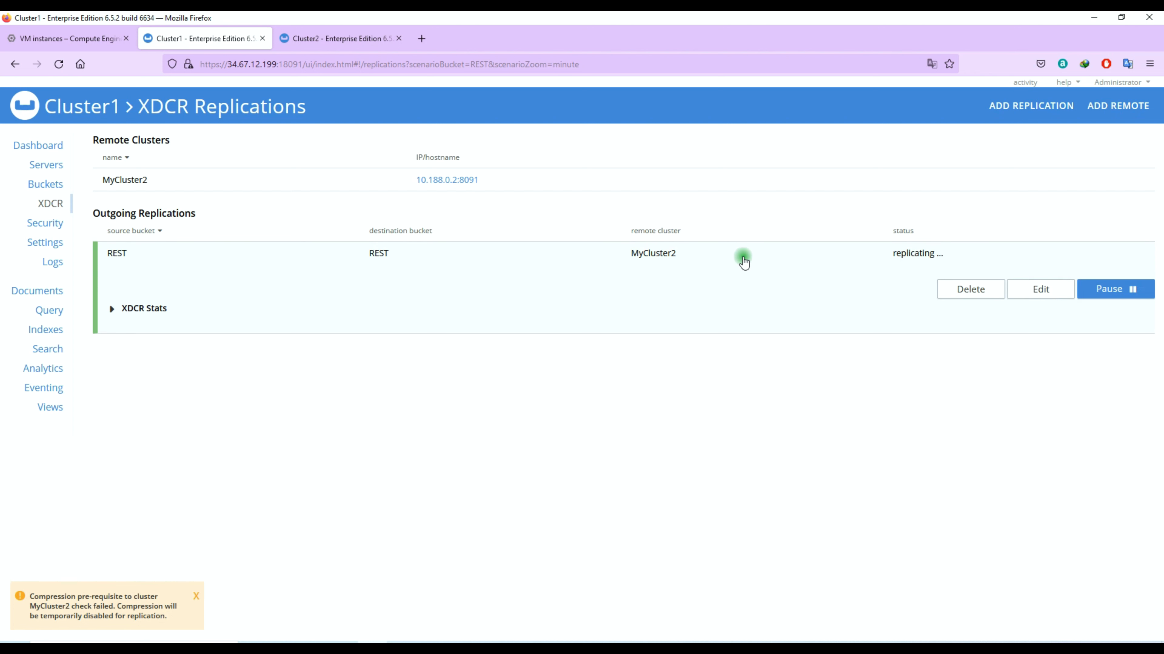
click(740, 257)
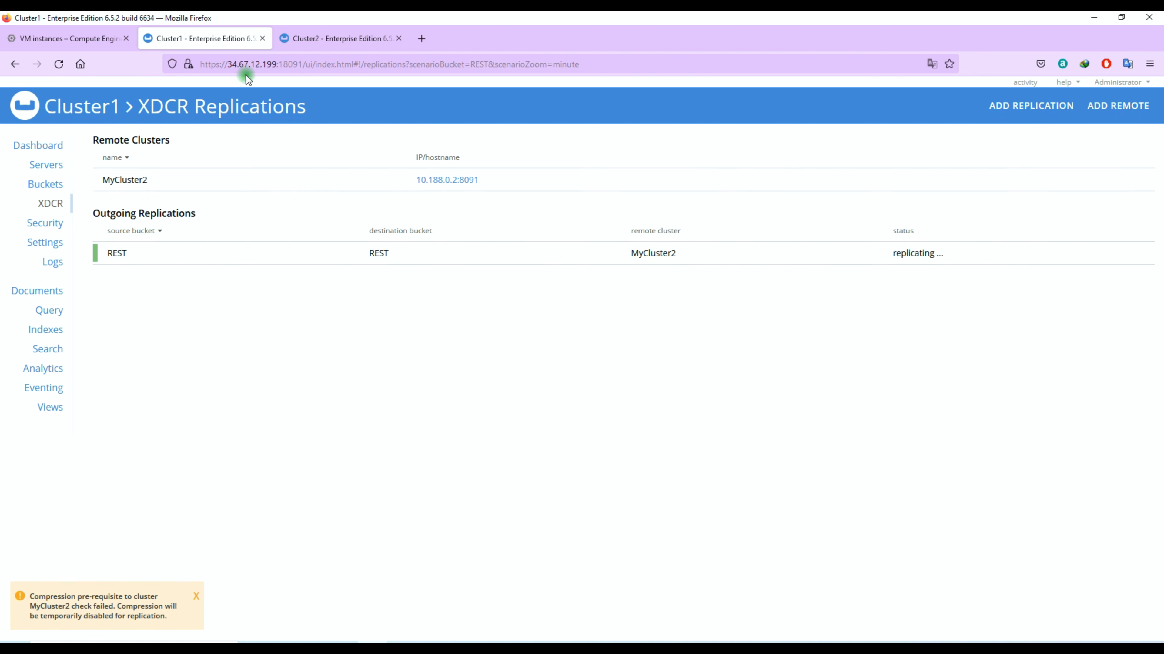
- Delete the REST replication from Cluster1 after checking Cluster2's replications page
click(306, 39)
click(50, 203)
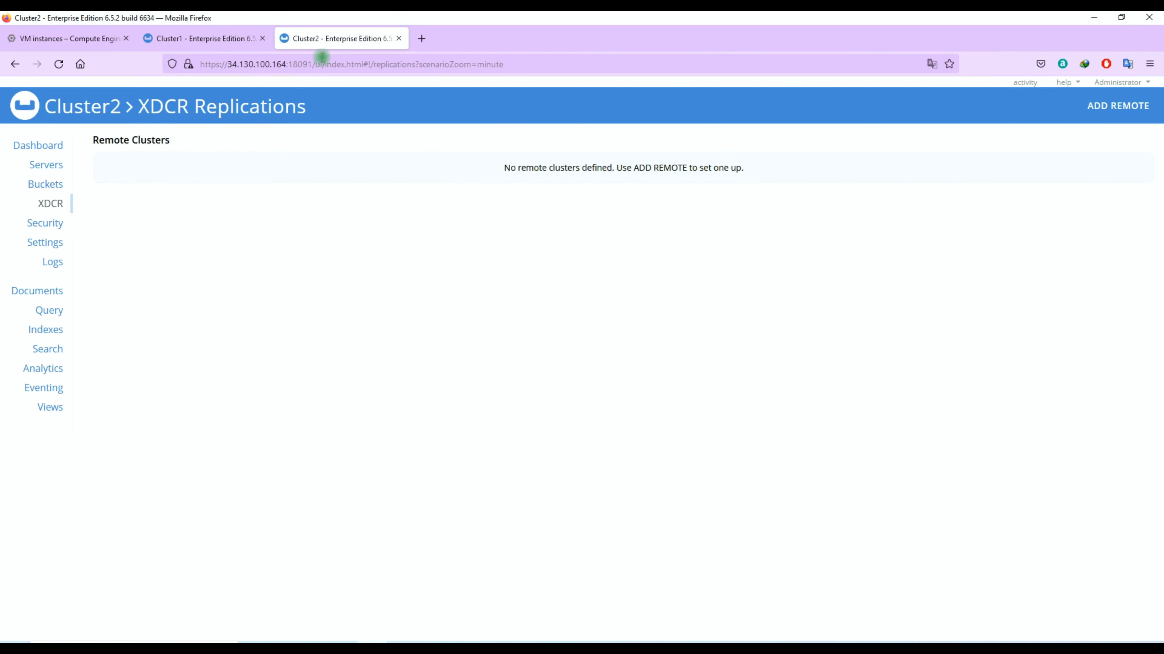
click(200, 45)
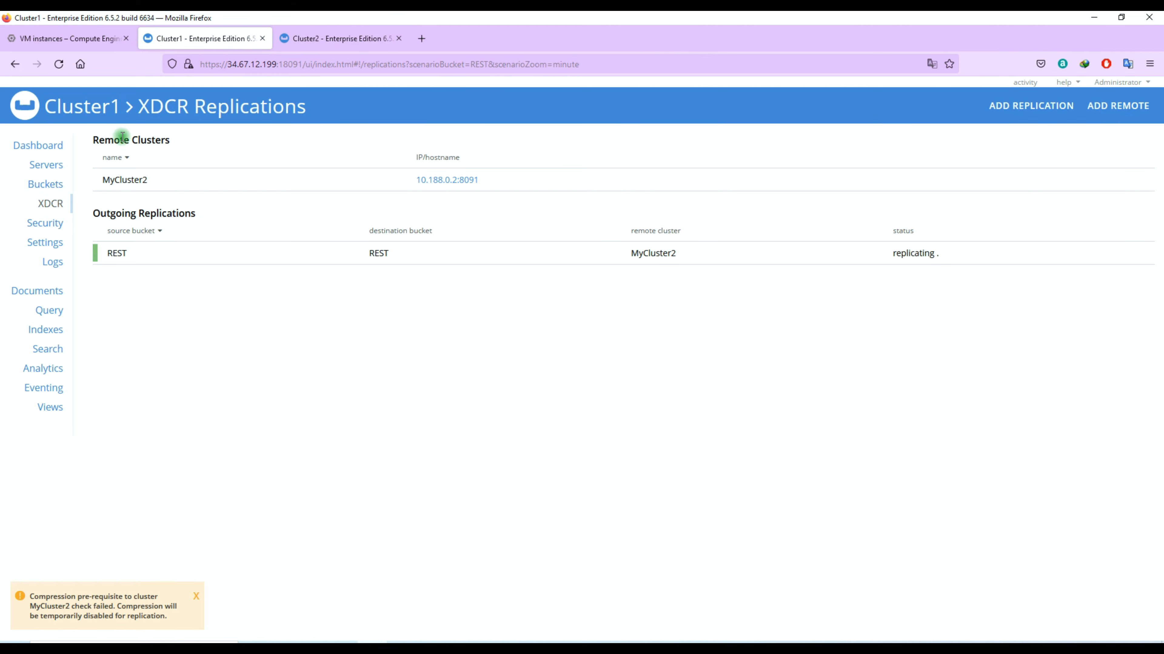
click(556, 250)
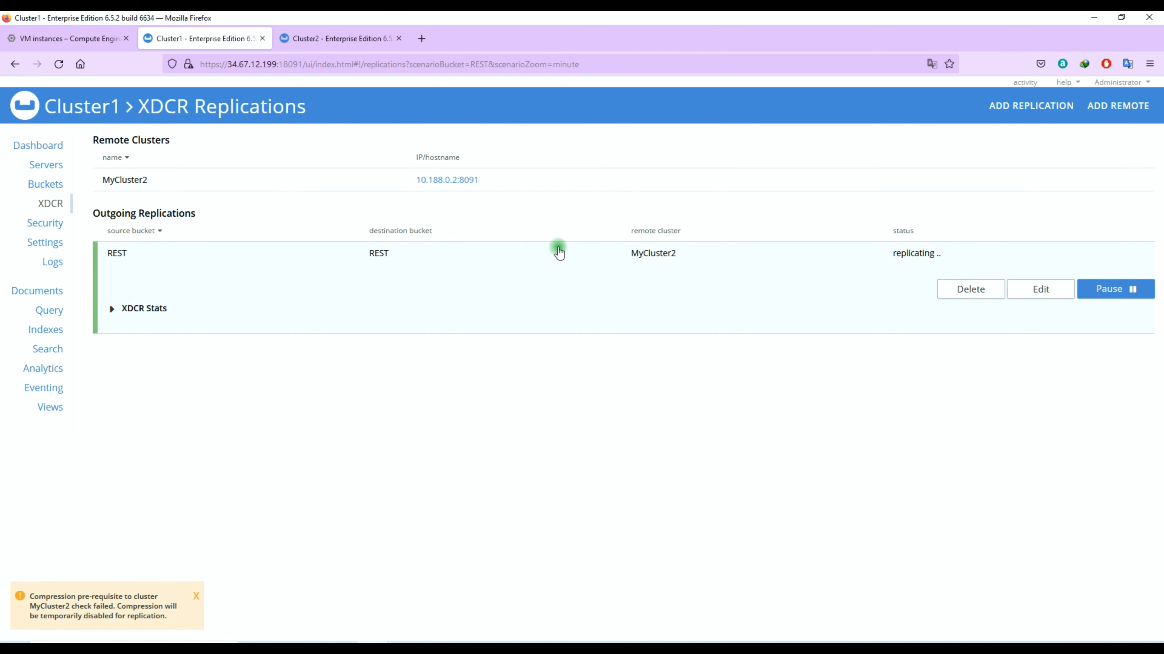
click(974, 289)
click(570, 179)
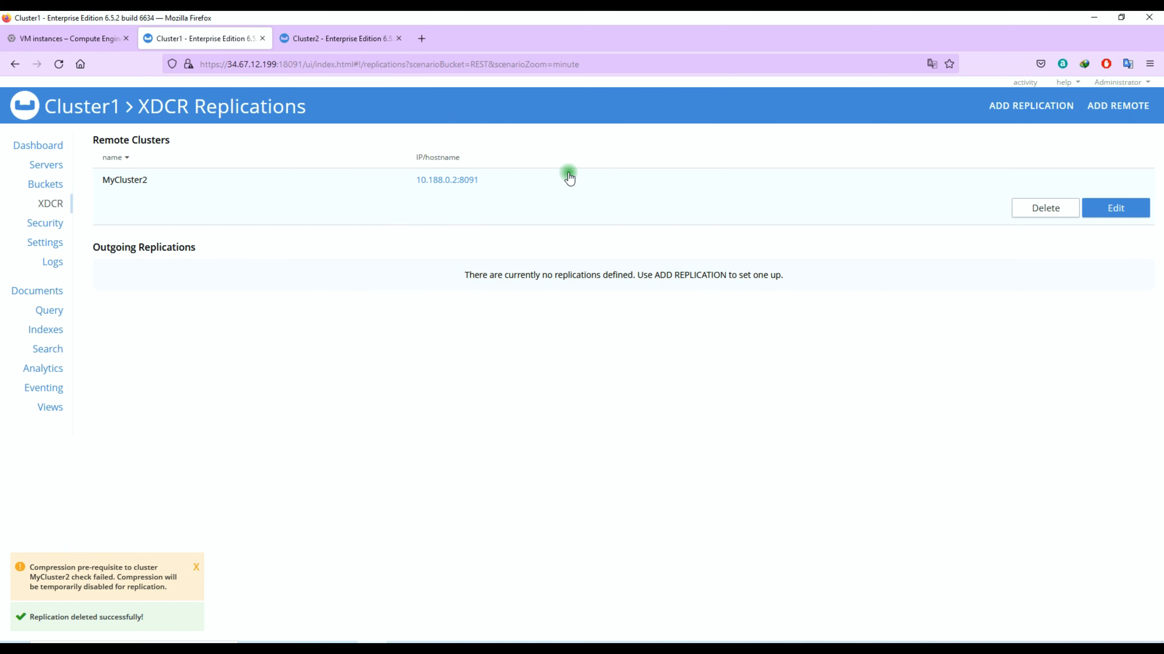
- Remove the MyCluster2 remote cluster reference, then check Cluster2's bucket list
click(1053, 209)
click(655, 197)
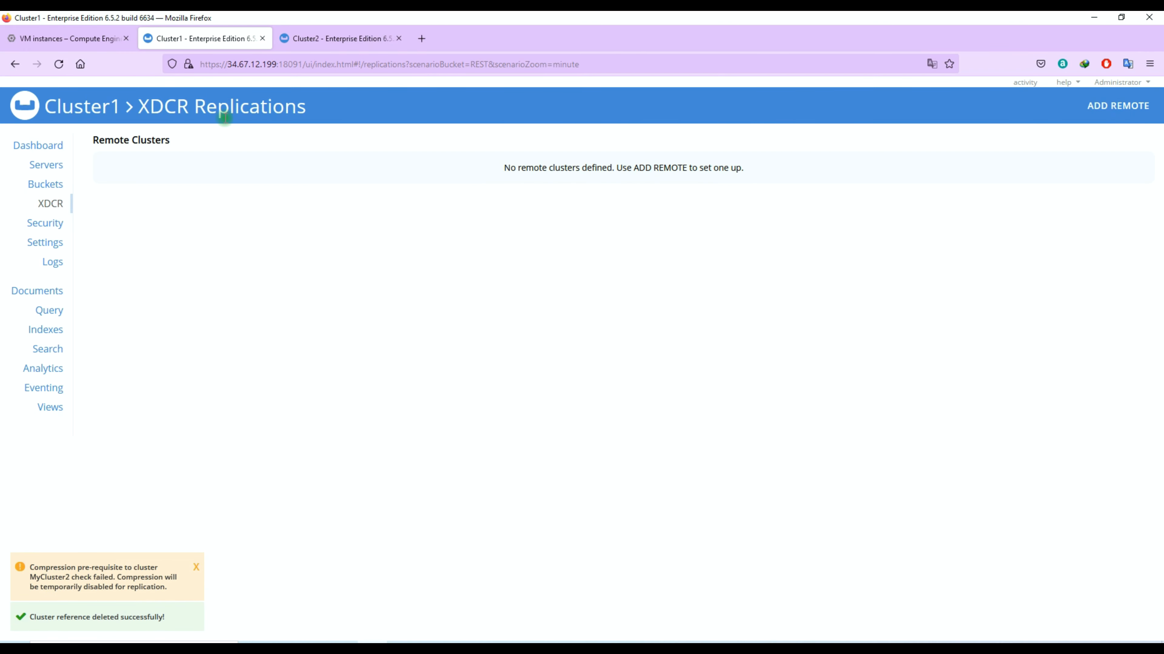
click(298, 41)
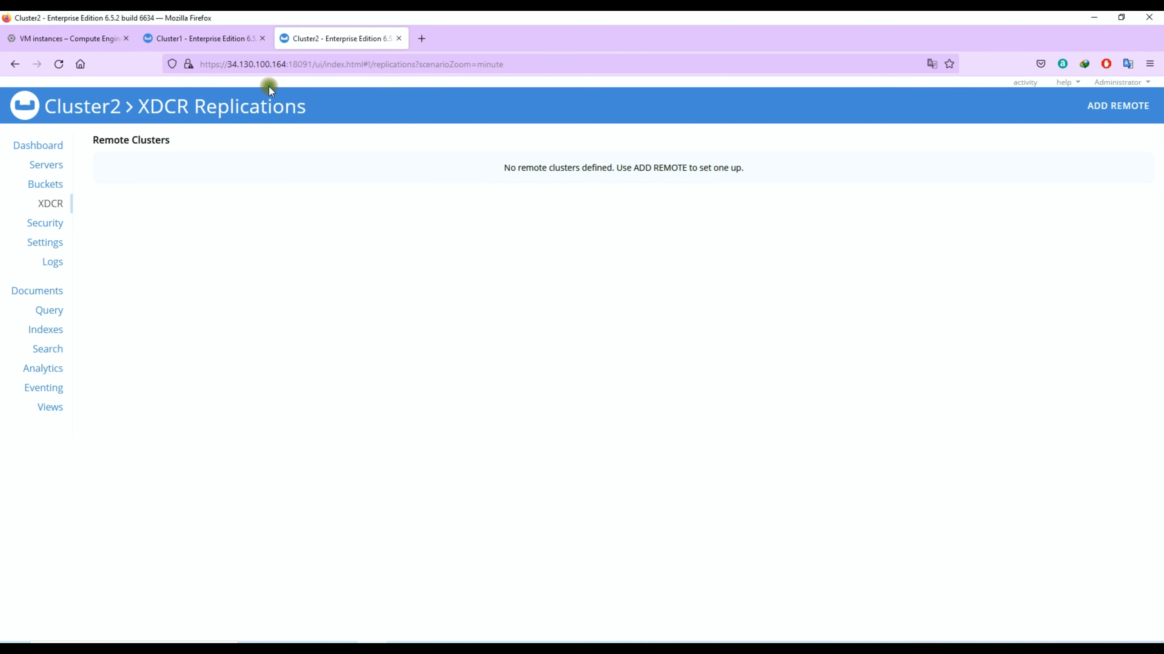
click(54, 191)
click(405, 189)
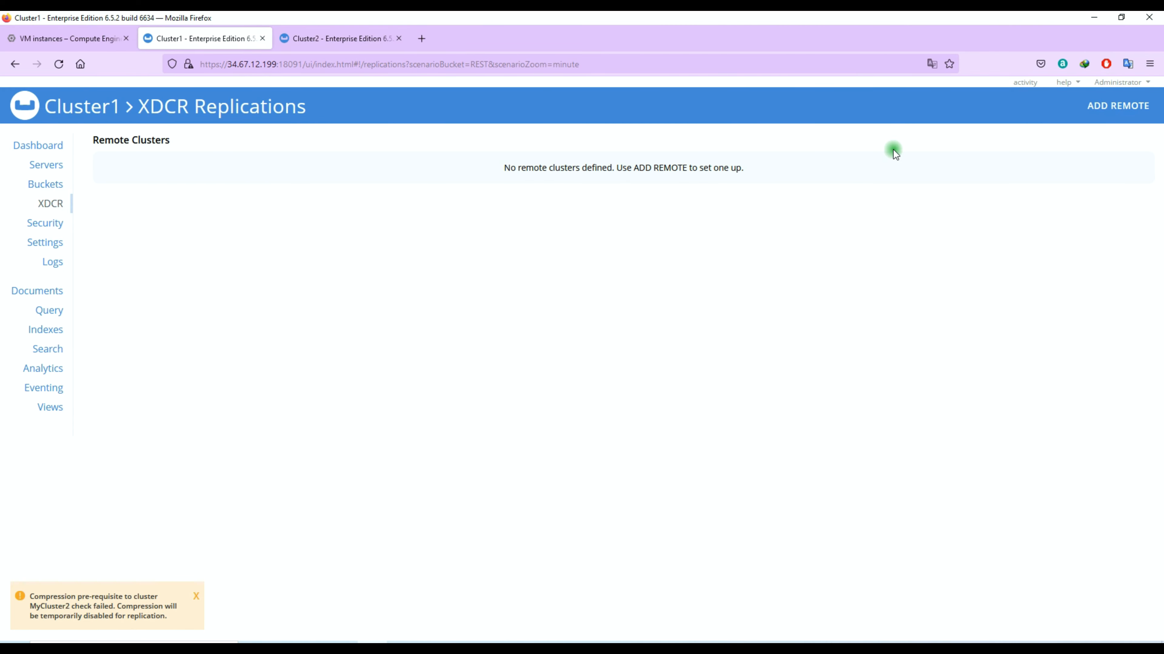
- Start a new remote cluster named Cluster2, looking up Cluster2's server addresses
click(1120, 108)
click(515, 167)
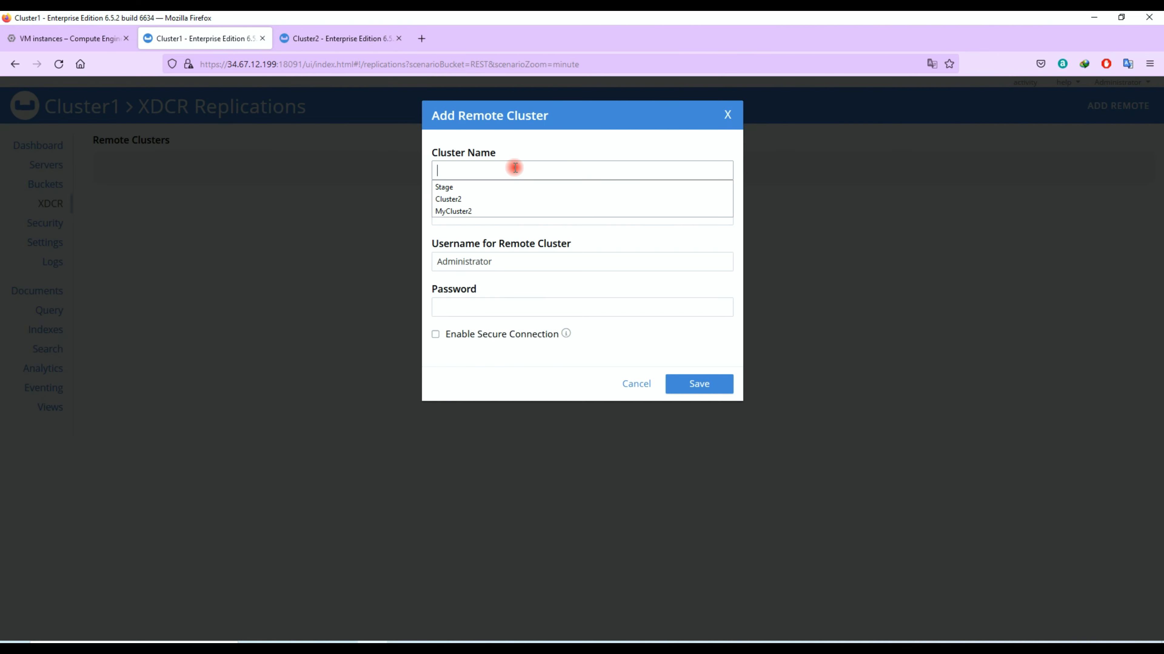
click(448, 199)
click(367, 41)
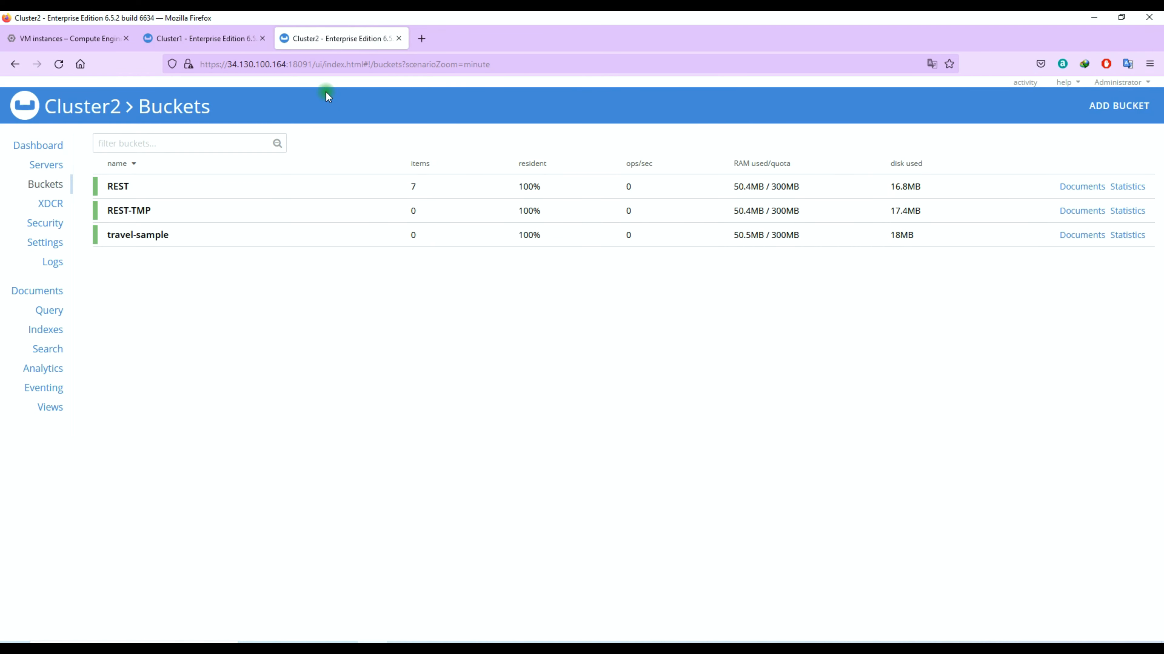
click(62, 160)
click(190, 36)
- Enter IP 10.188.0.2 and the password, and enable a secure connection
text(10.188.0.2)
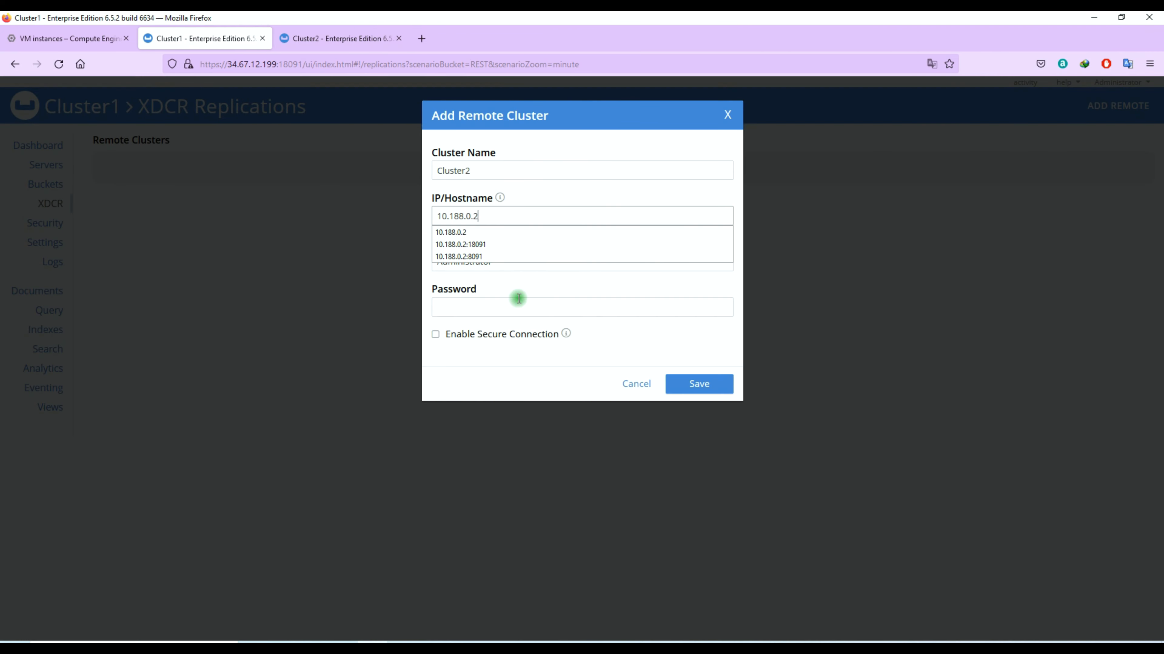
click(501, 303)
text(pas)
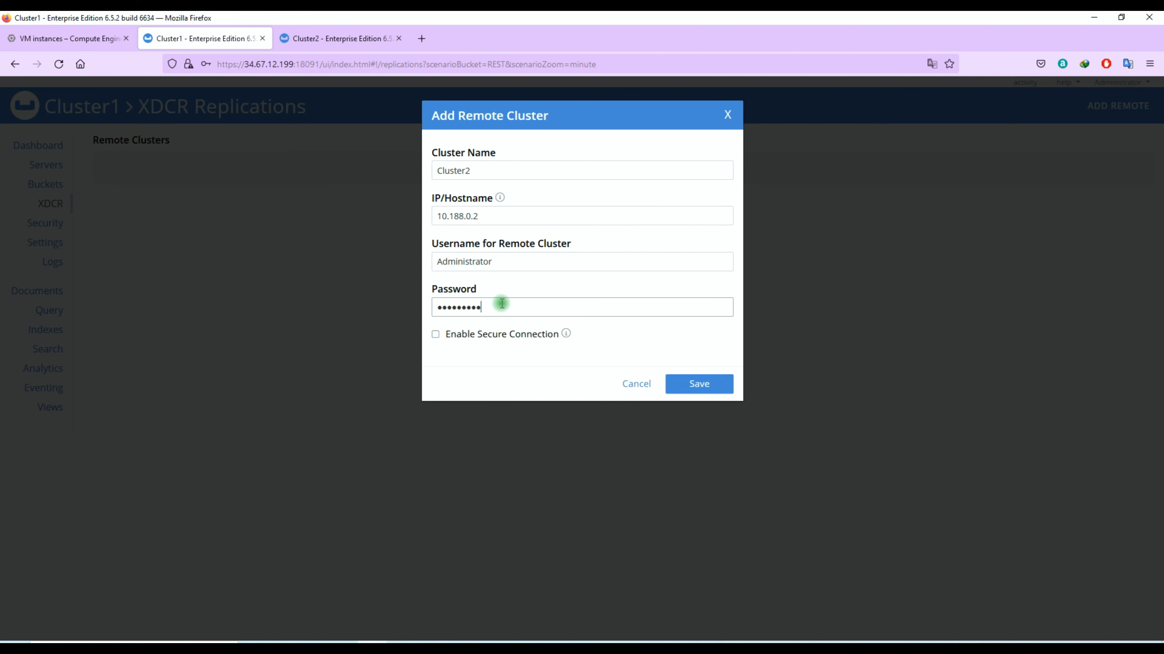
click(486, 340)
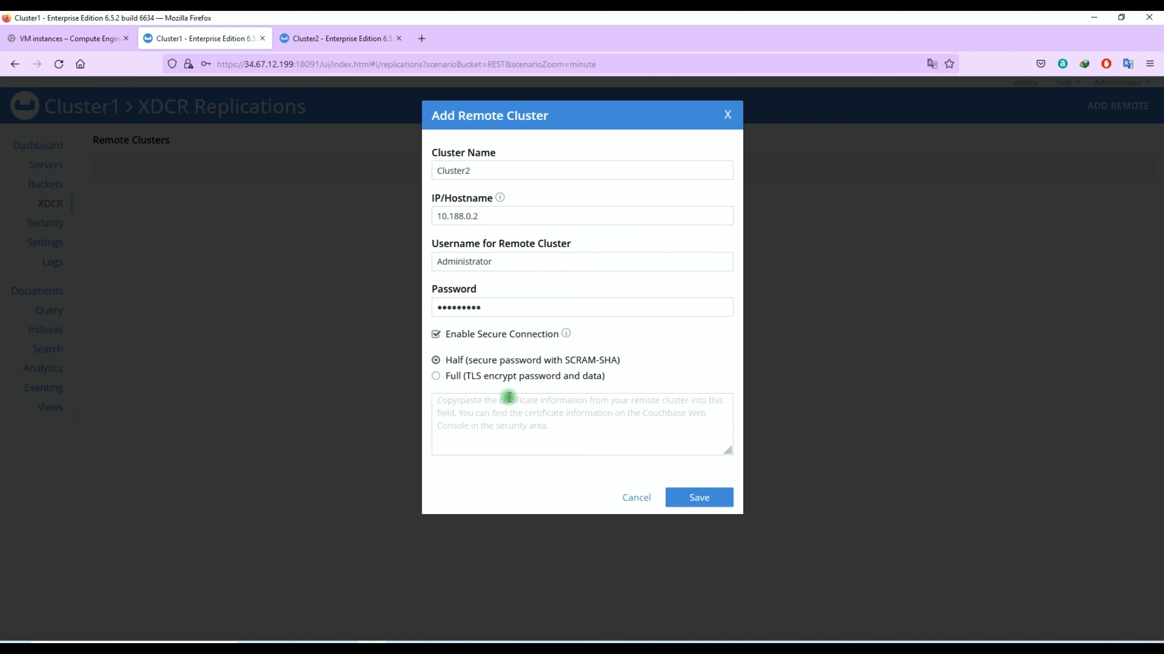
click(349, 40)
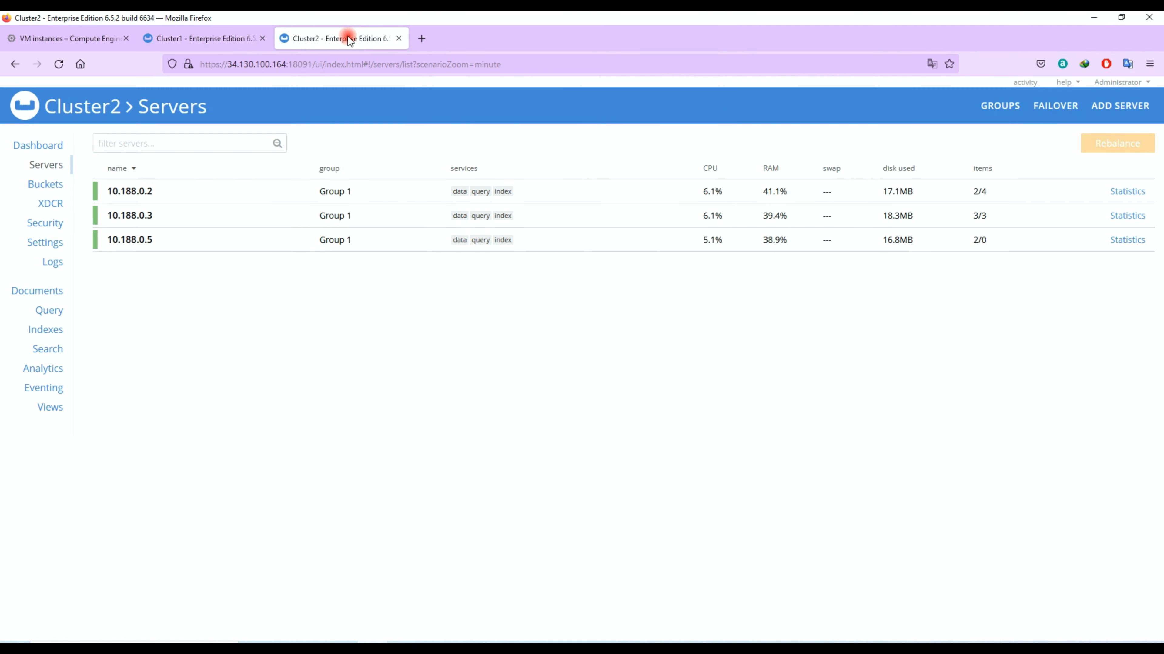
- Copy the full root certificate from Cluster2's Security settings
click(46, 223)
click(454, 133)
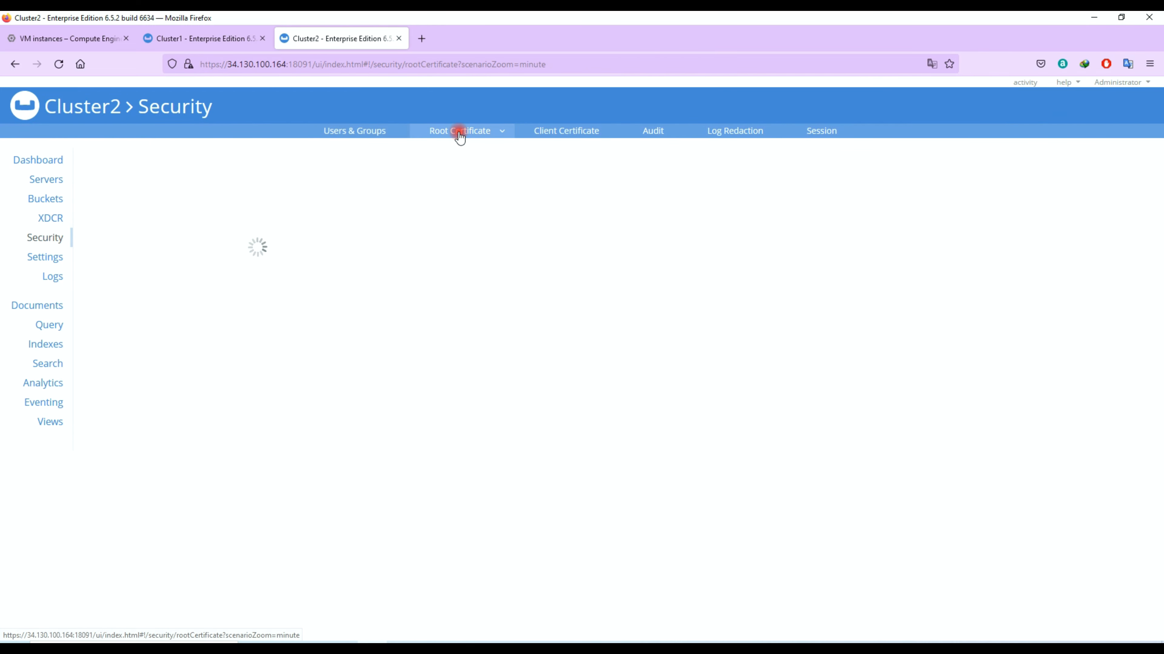
click(233, 223)
right_click(232, 223)
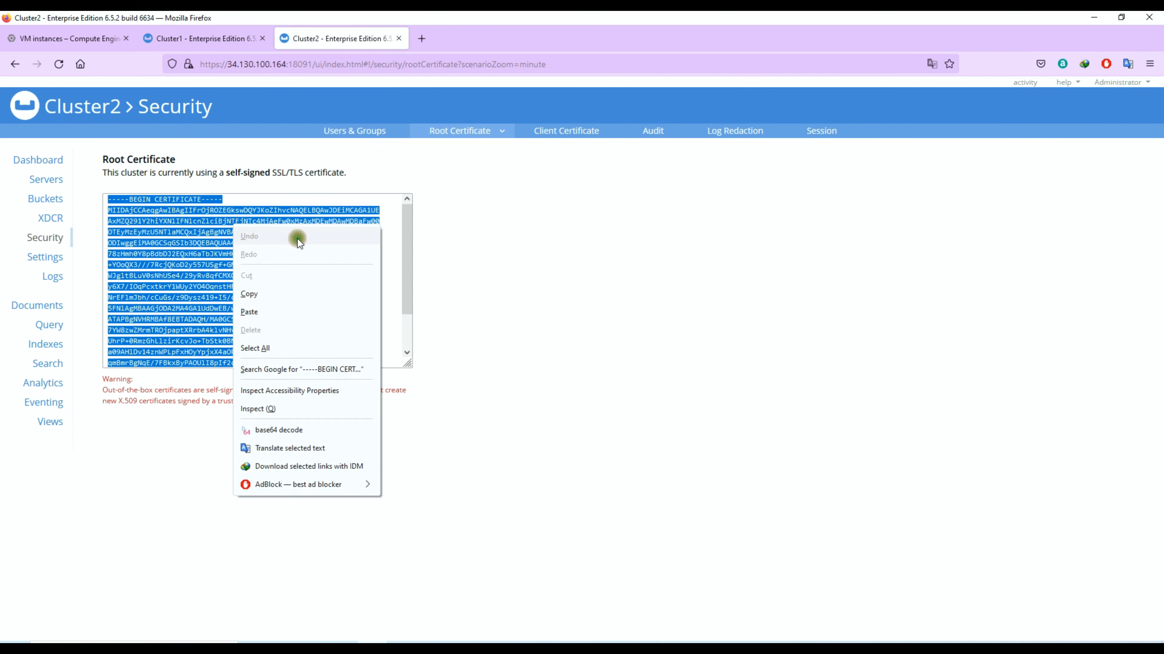
click(277, 292)
scroll(395, 280, down, 3)
scroll(394, 280, up, 2)
click(115, 203)
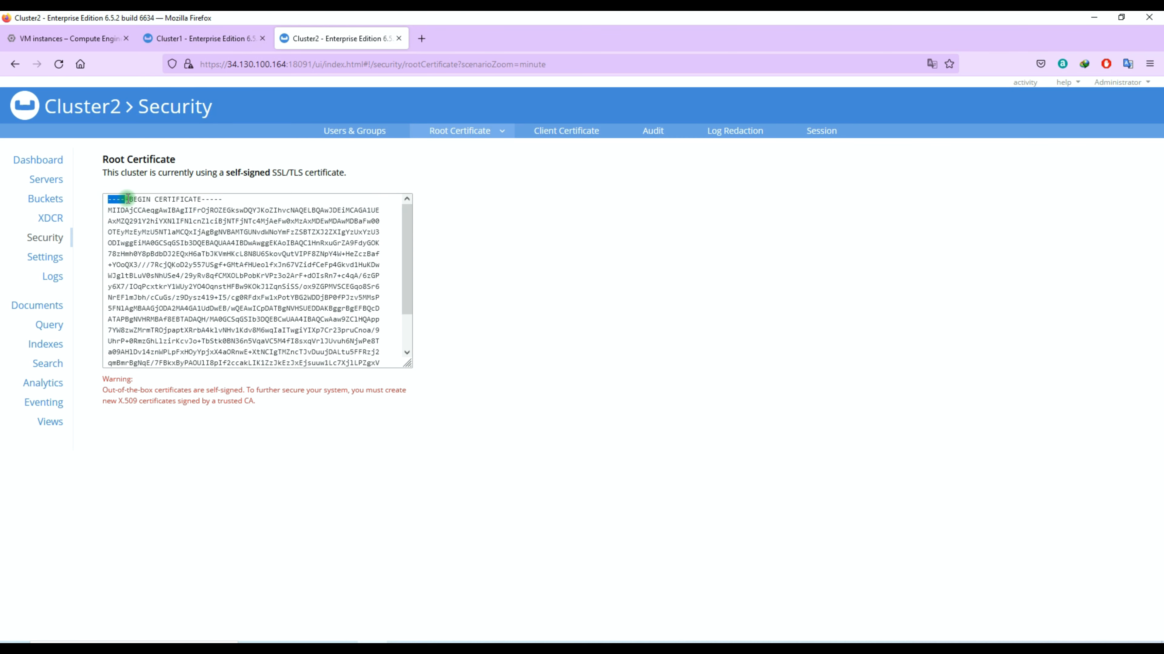
drag(128, 199, 247, 353)
right_click(215, 306)
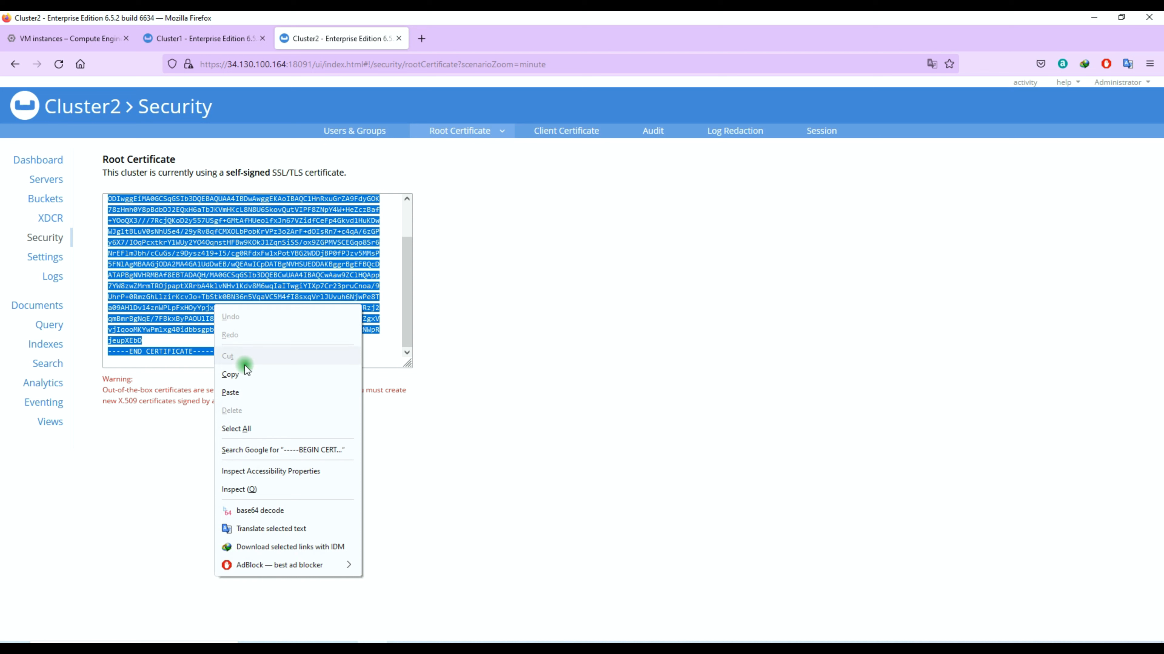
click(246, 373)
- Paste the certificate into Cluster1's remote cluster form and save, declining the browser login save
click(222, 39)
click(517, 418)
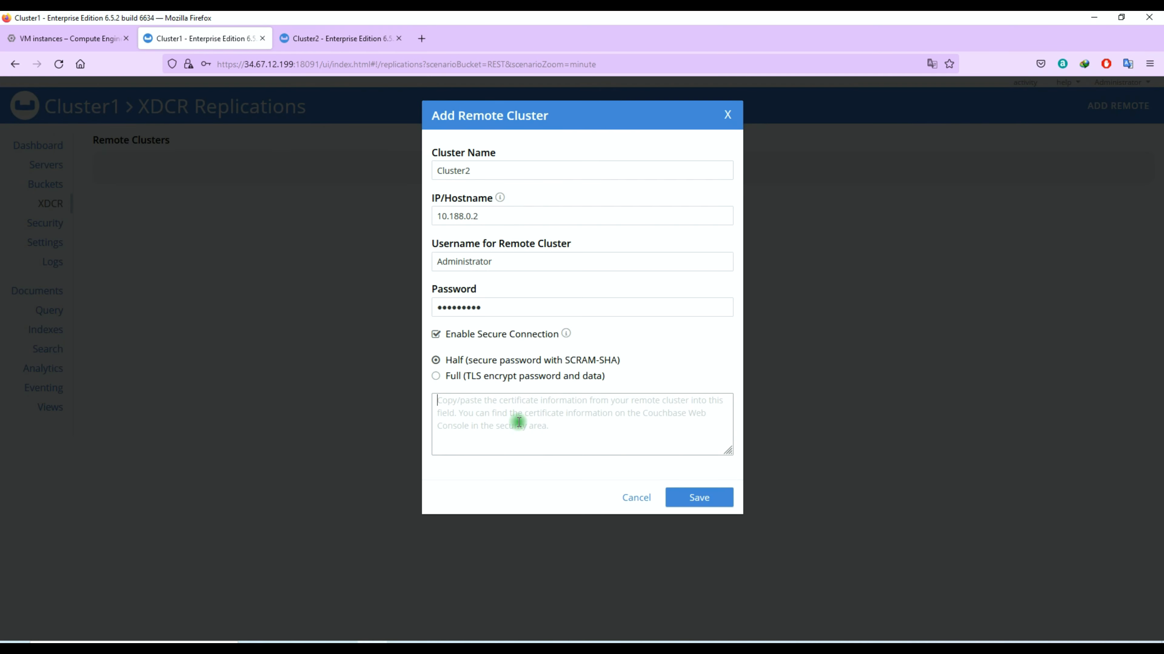
key(ctrl+v)
click(697, 497)
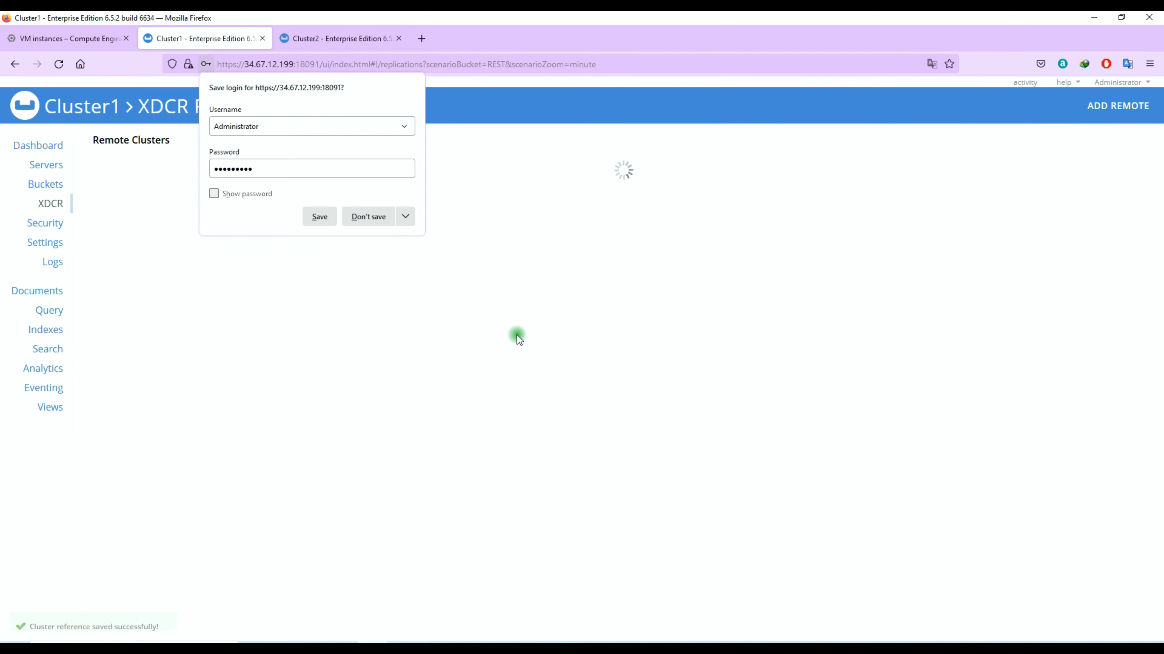
click(360, 211)
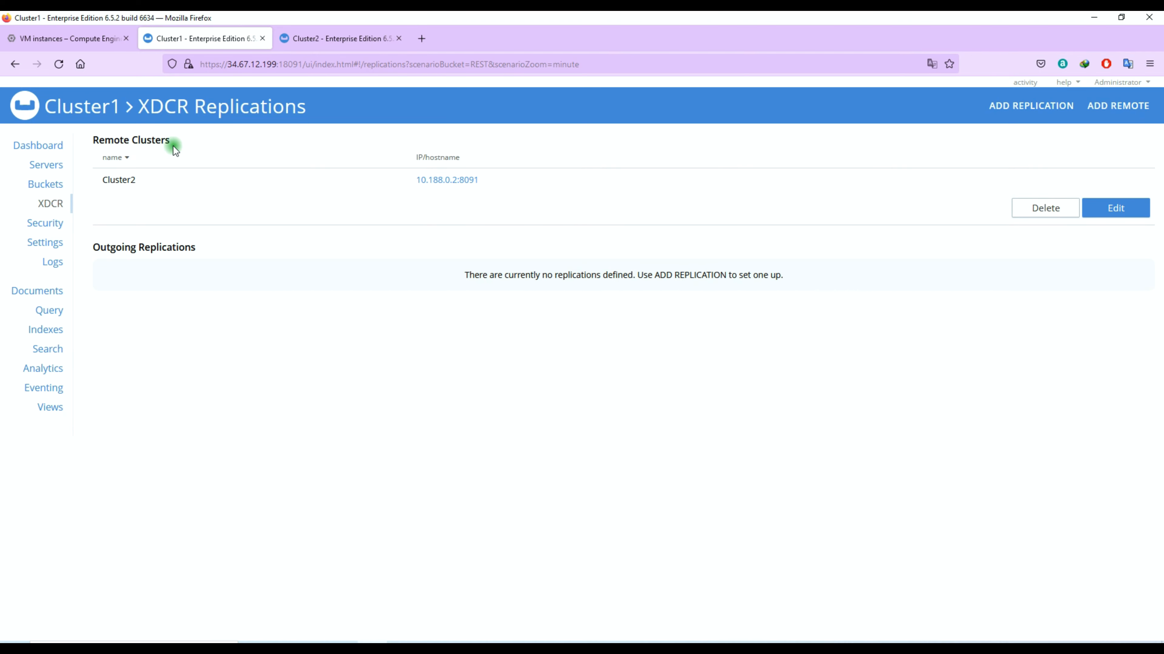
- Start a new replication with source bucket REST-TMP and remote cluster Cluster2
drag(174, 147, 94, 141)
click(1037, 115)
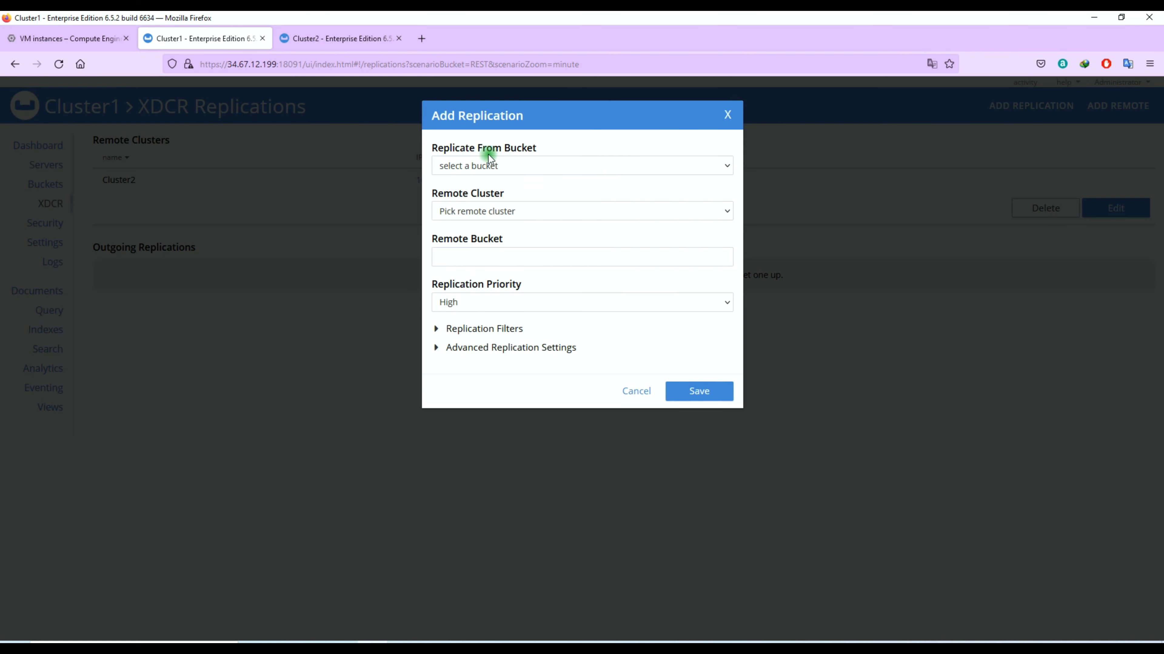
click(488, 168)
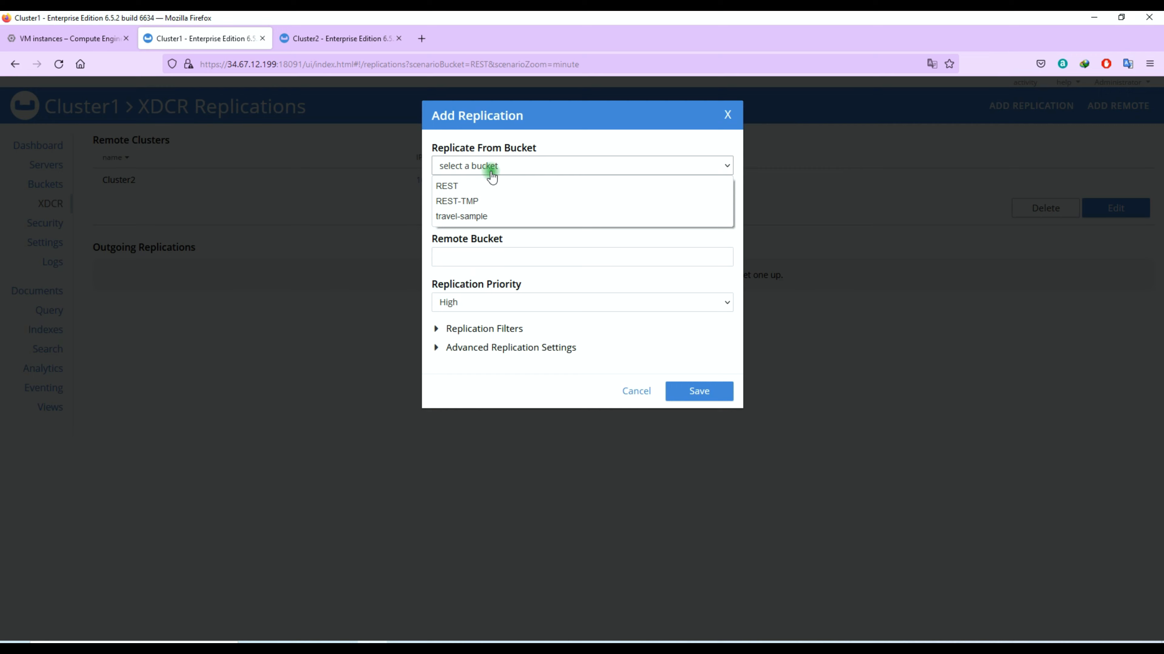
click(501, 200)
click(527, 212)
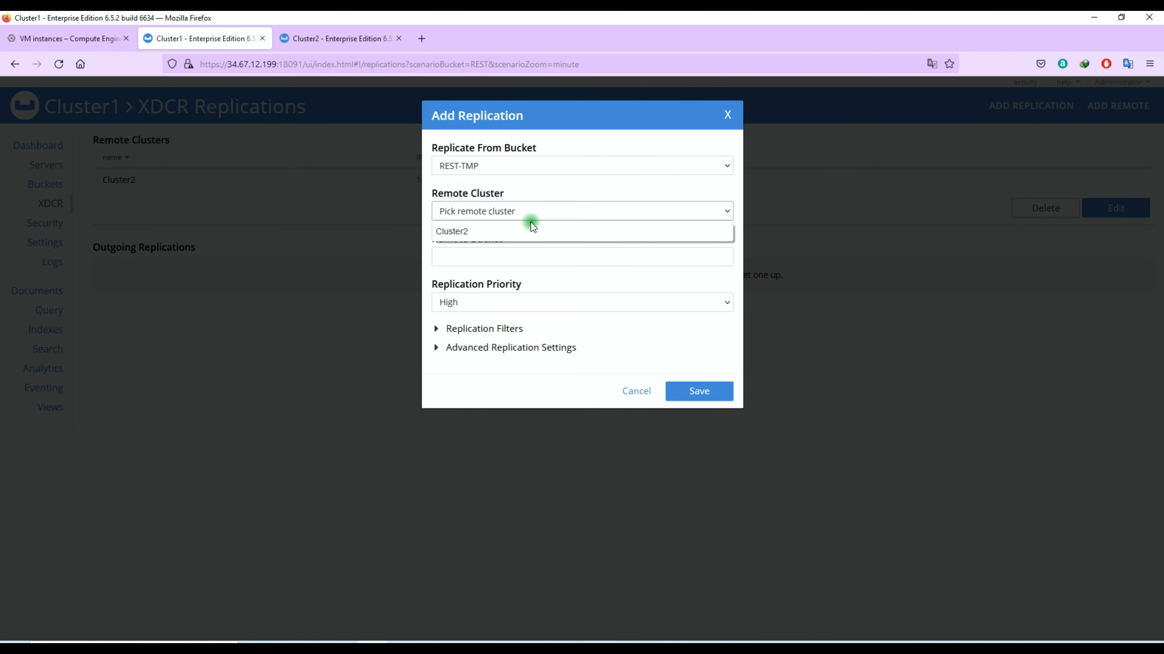
click(524, 227)
- Set the remote bucket to REST-TMP, save the replication, and view its details
text(R)
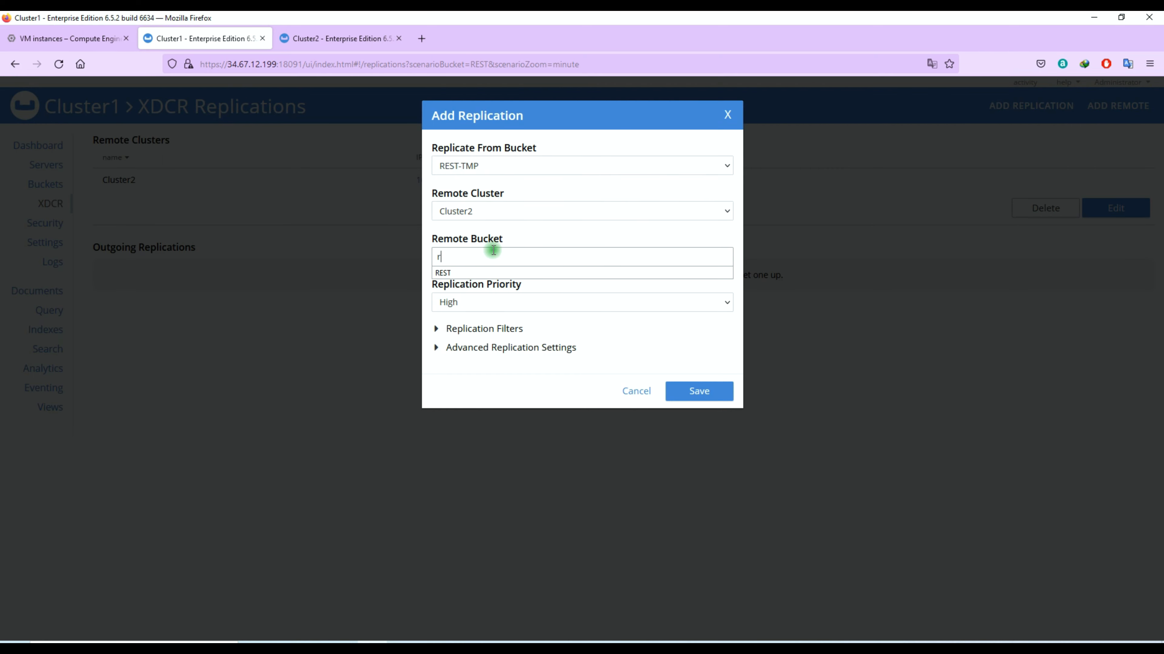
key(Caps_Lock)
text(EST-TMP)
key(Caps_Lock)
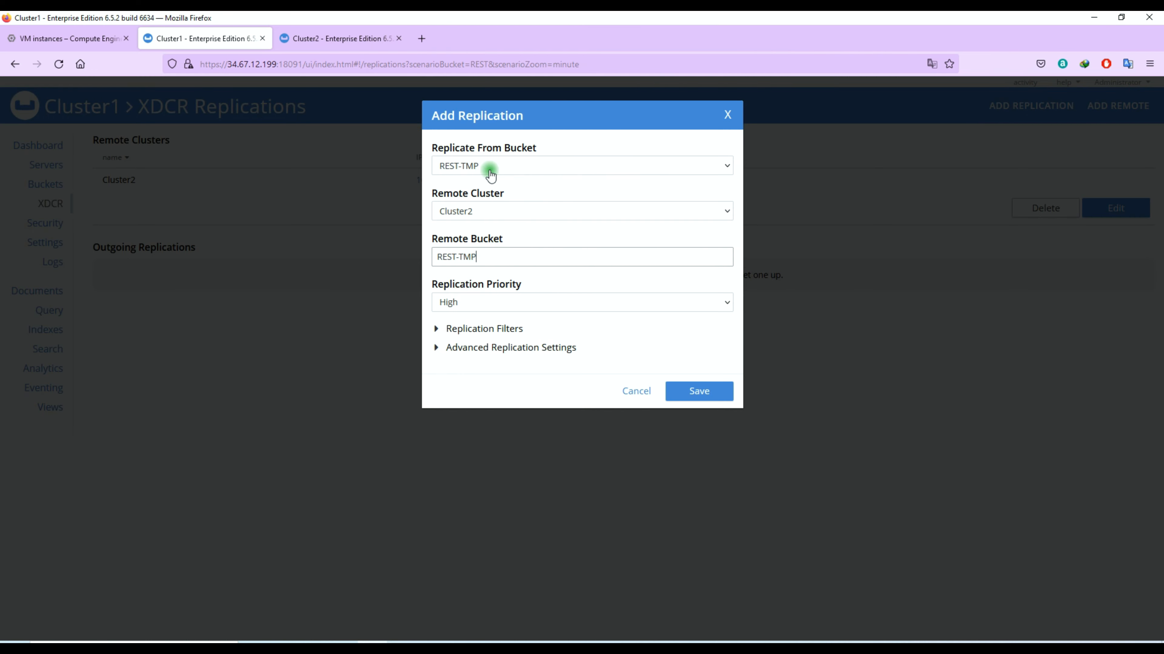
click(501, 330)
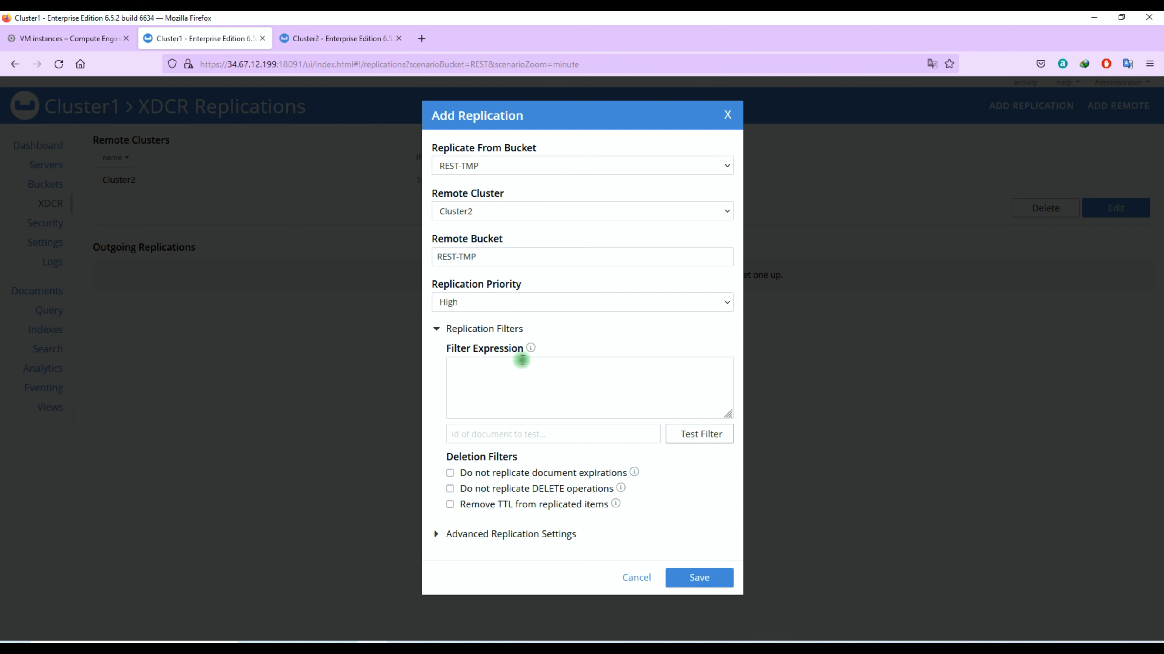
click(501, 329)
click(699, 391)
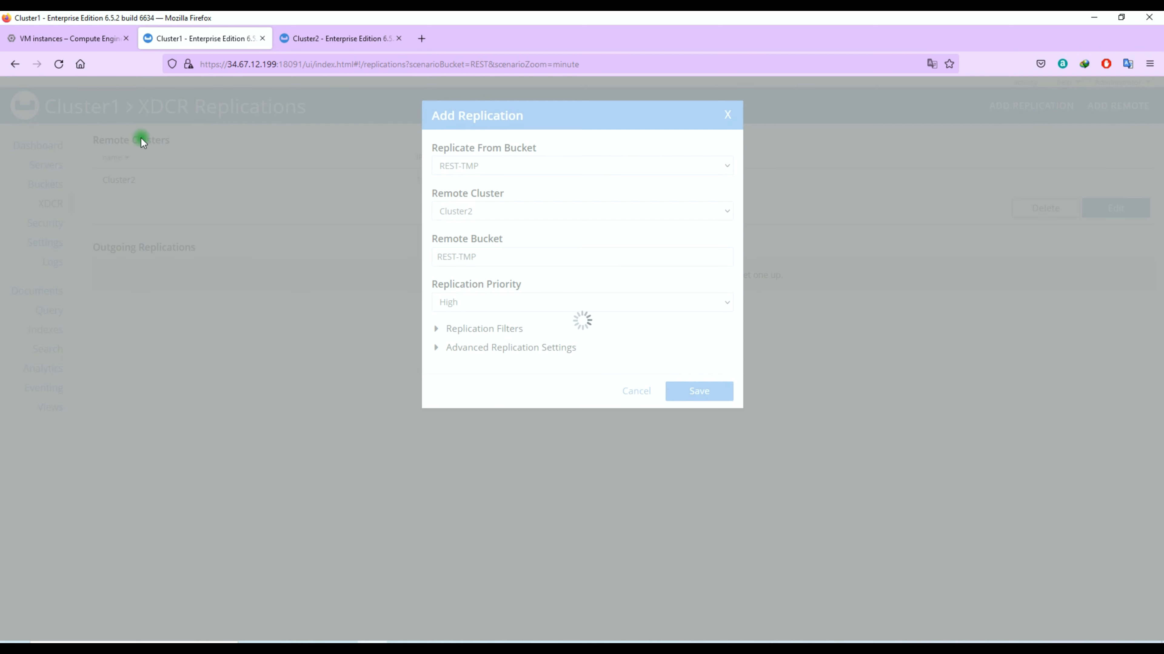
click(339, 39)
click(46, 184)
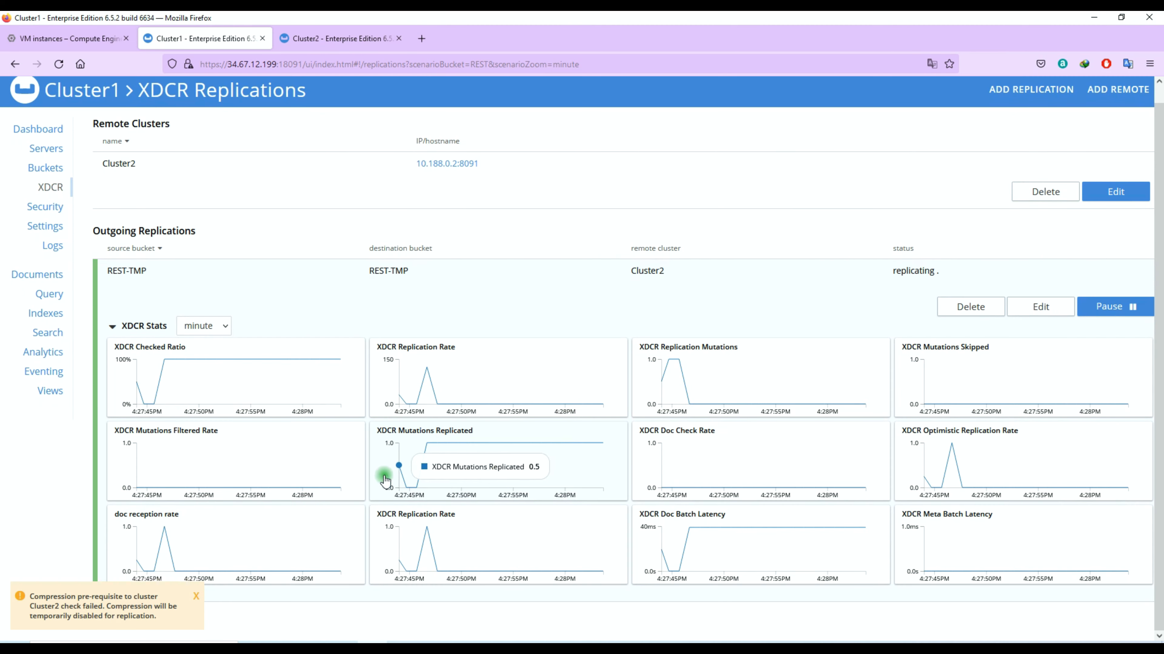
- Delete the REST-TMP replication and the Cluster2 remote reference, dismissing the compression warning
click(779, 273)
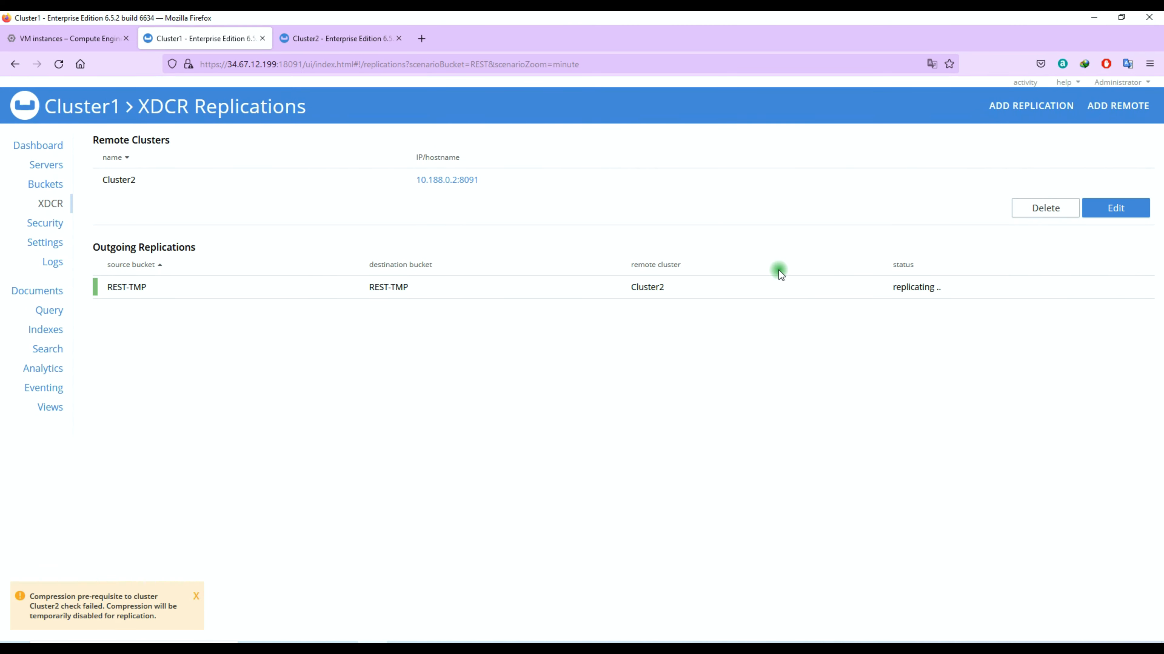
click(779, 276)
click(969, 323)
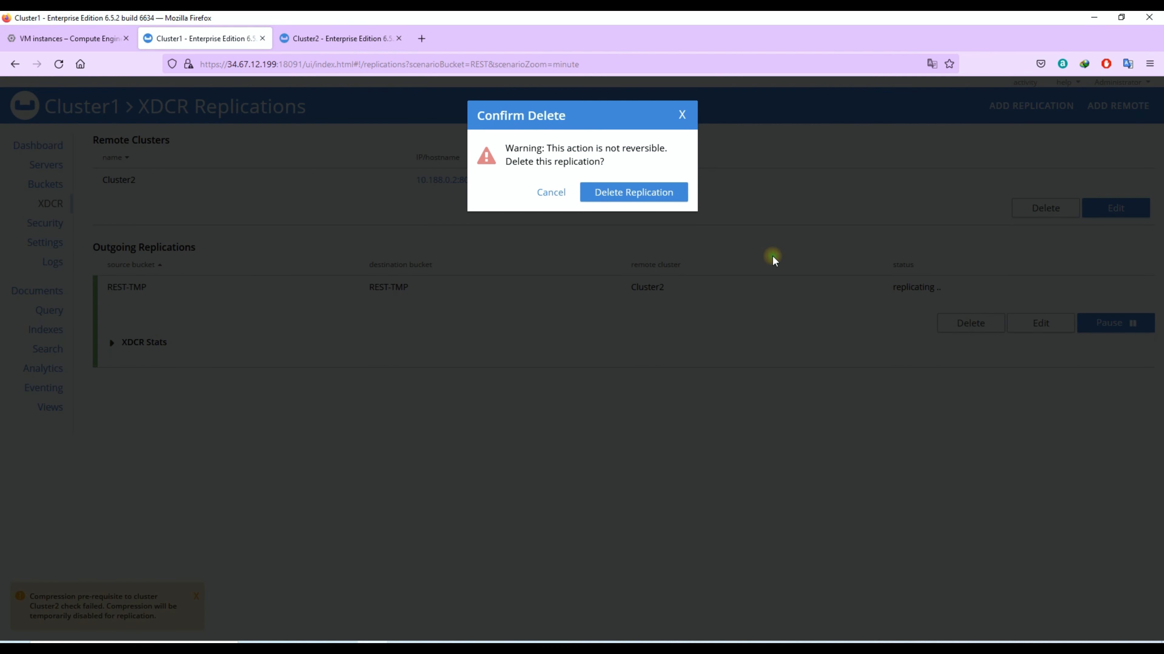
click(674, 198)
click(1031, 208)
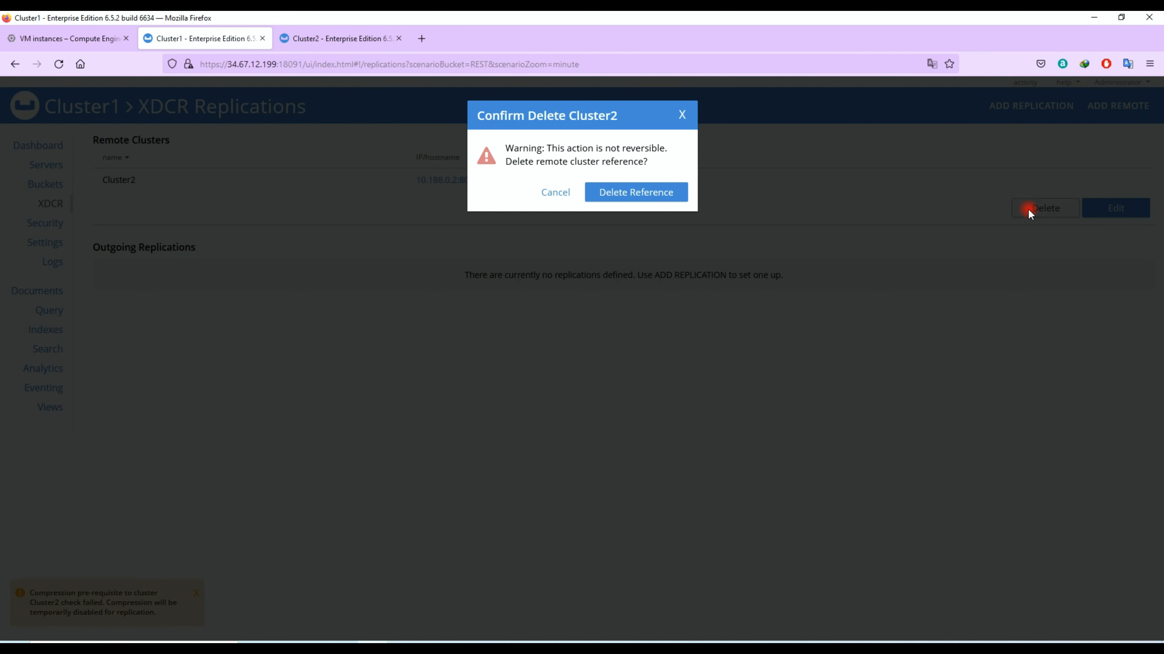
click(662, 193)
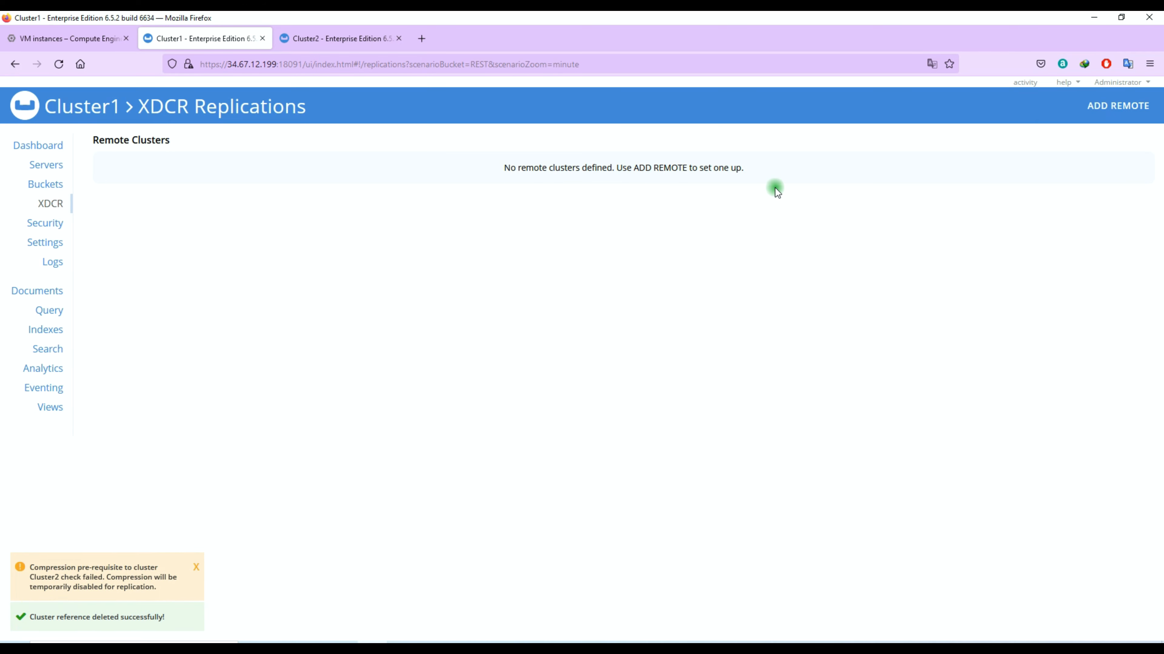
click(197, 596)
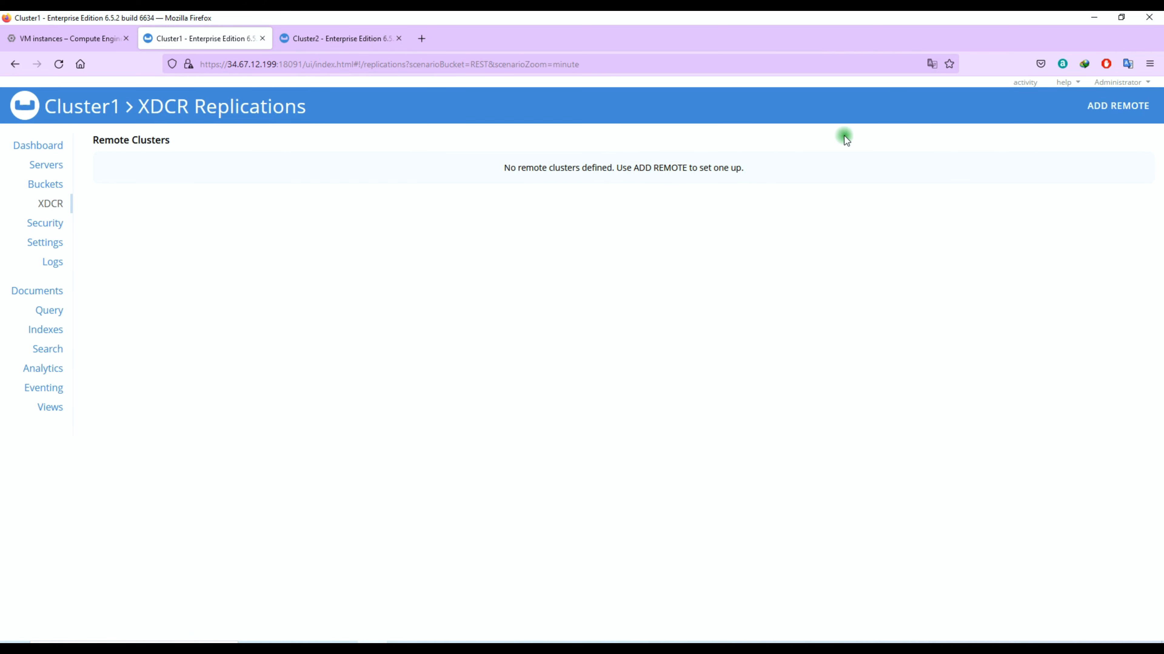
- Start a remote cluster named MyCluster2 with IP 10.188.0.2 copied from Cluster2's Servers list
click(1101, 106)
click(474, 171)
text(MyCluster2)
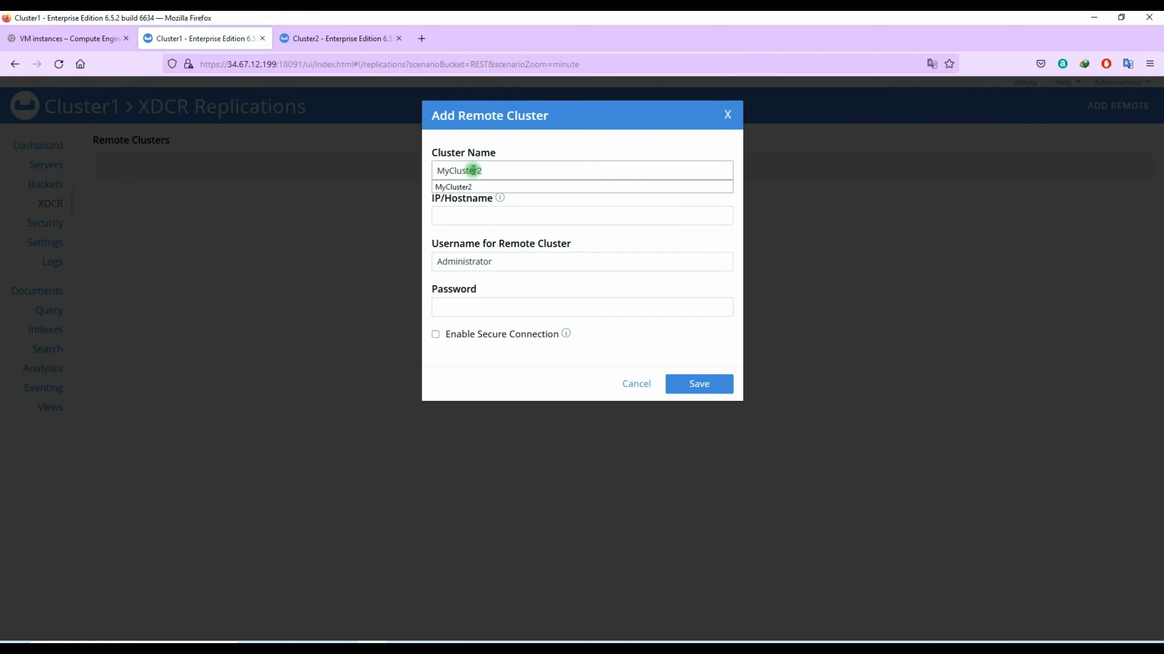
key(Tab)
click(339, 39)
click(45, 164)
drag(153, 191, 114, 197)
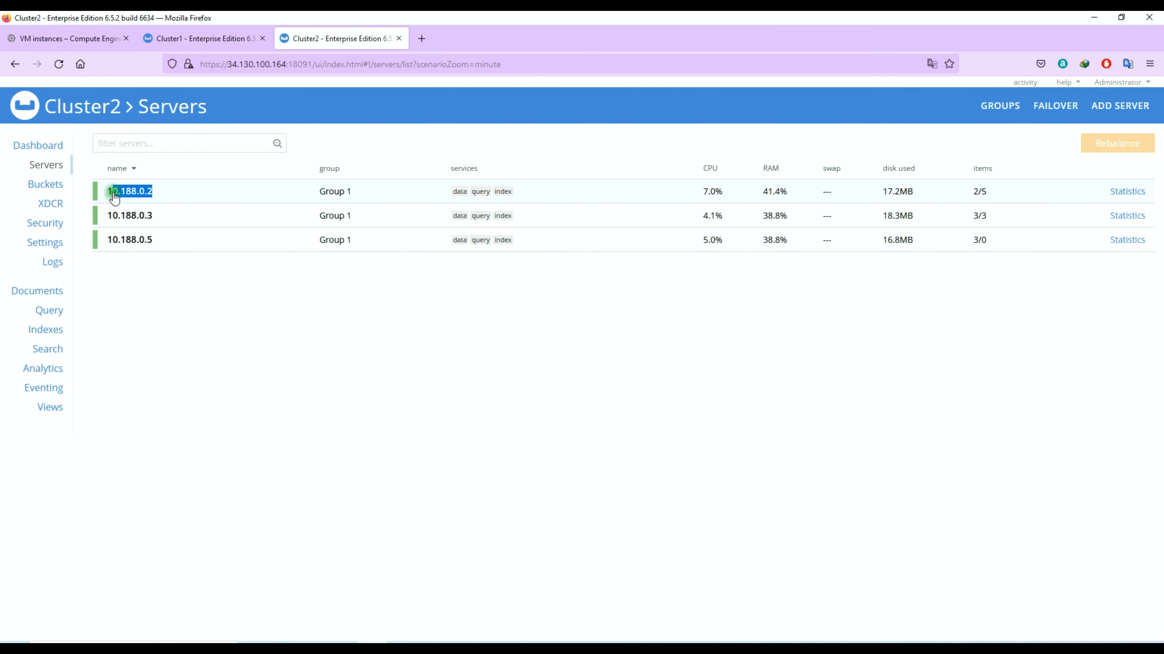
click(201, 39)
key(ctrl+v)
- Enter the password, enable secure connection and choose Full encryption
click(501, 305)
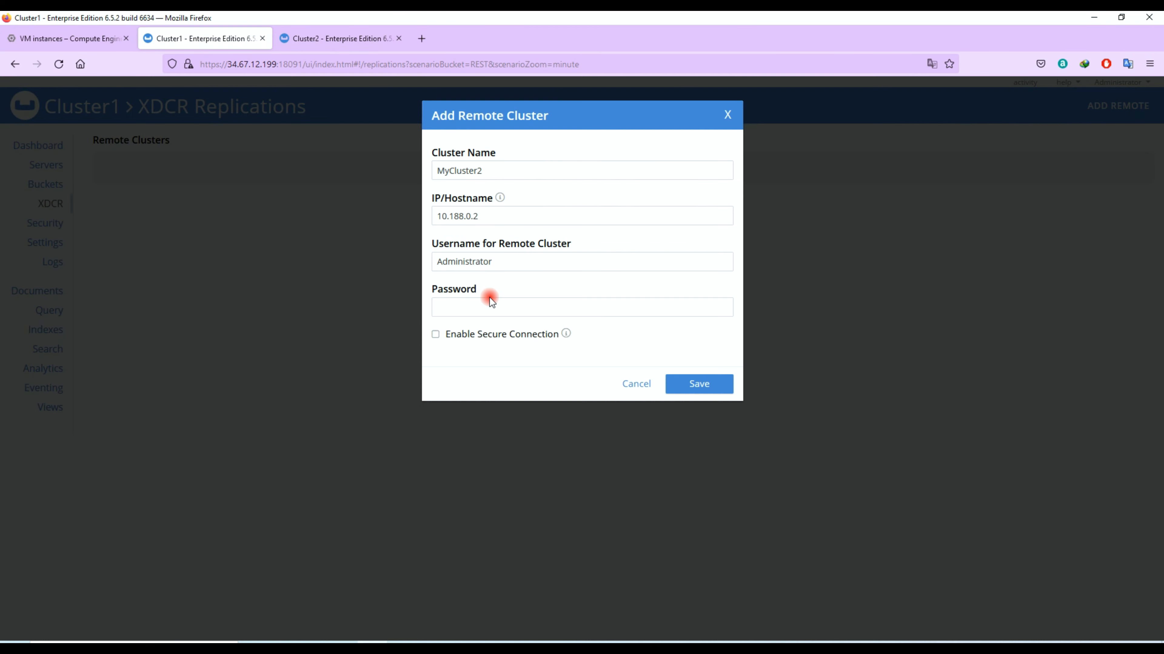
text(•••••••••)
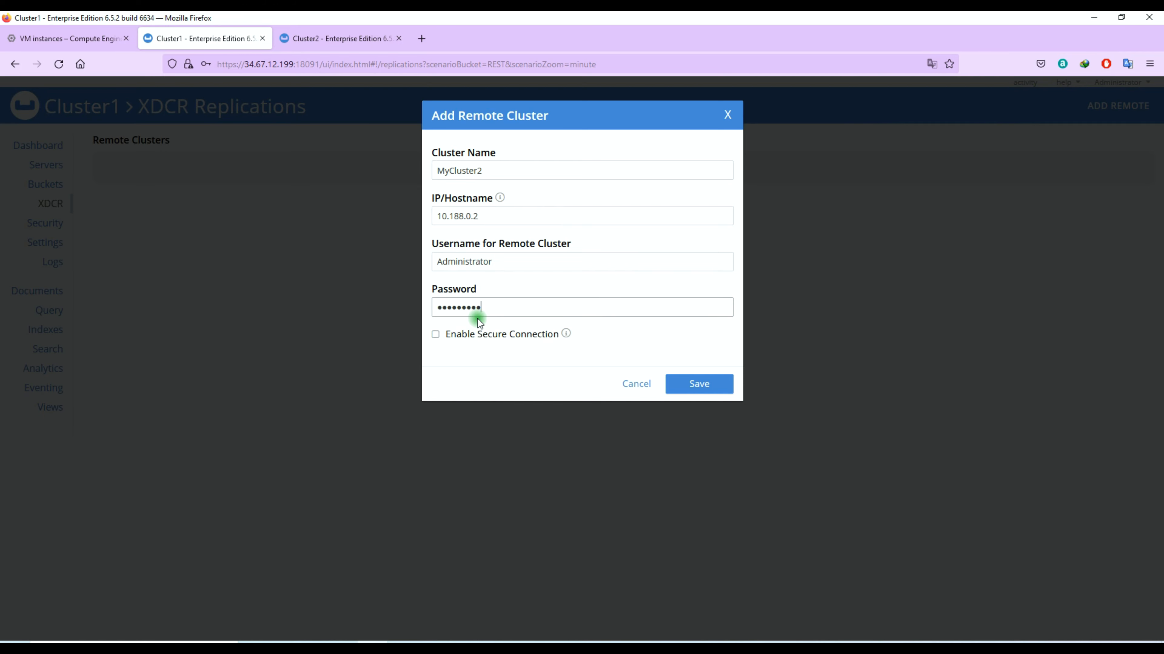
click(502, 338)
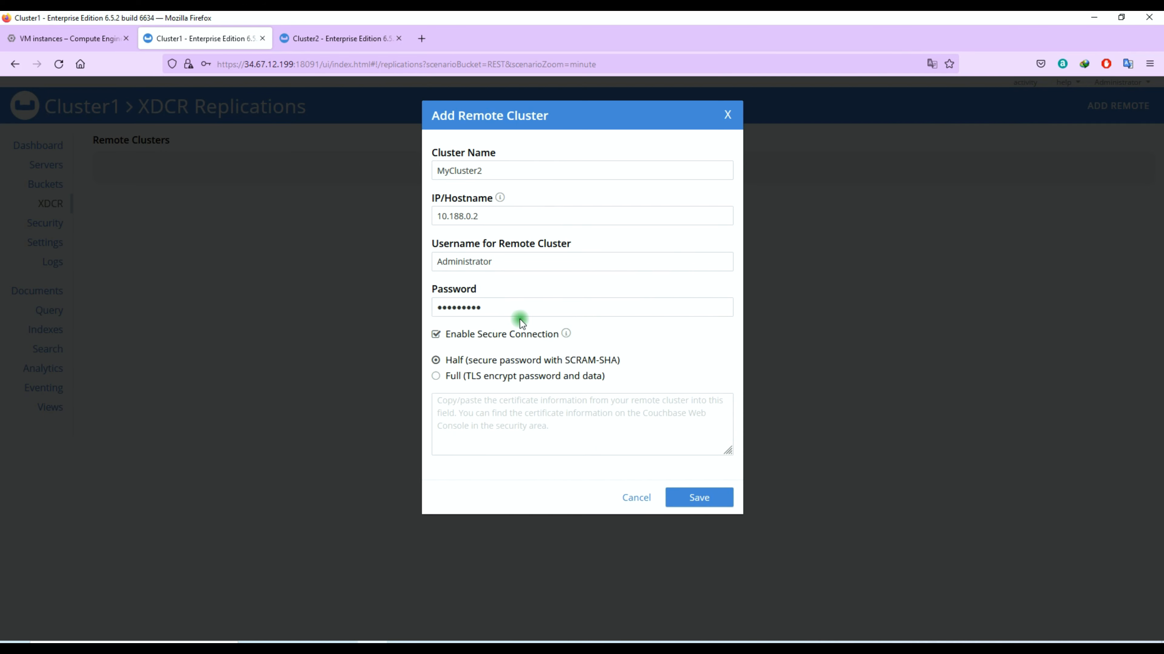
click(483, 376)
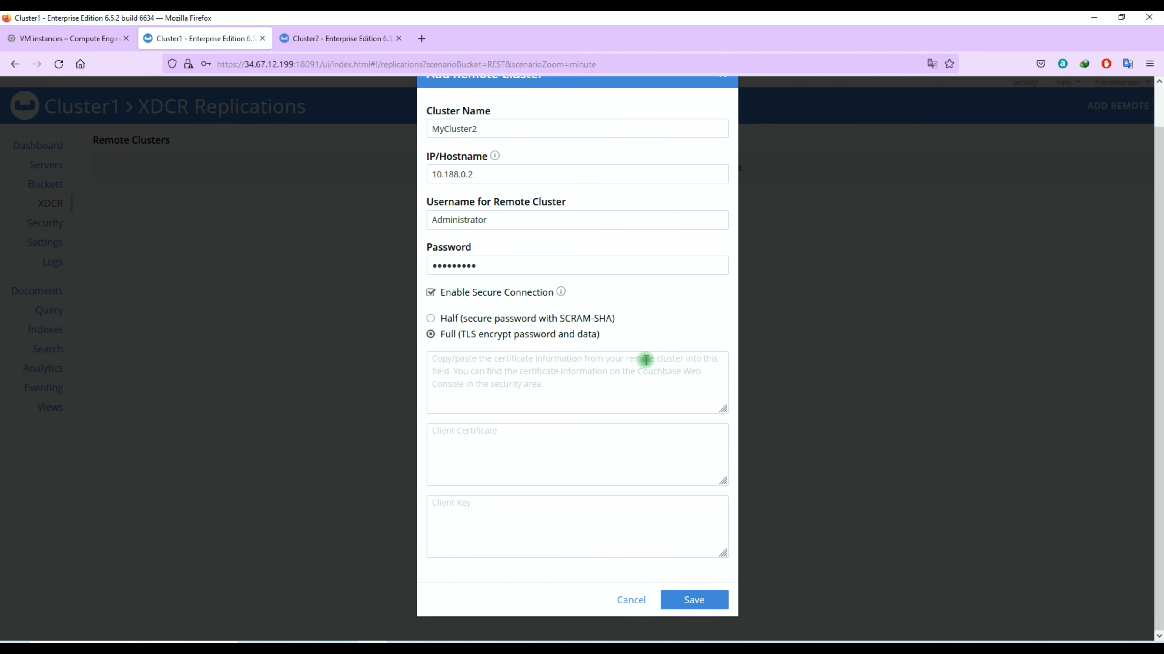
click(351, 33)
- Copy Cluster2's root certificate
click(460, 131)
click(280, 285)
key(ctrl+a)
right_click(282, 287)
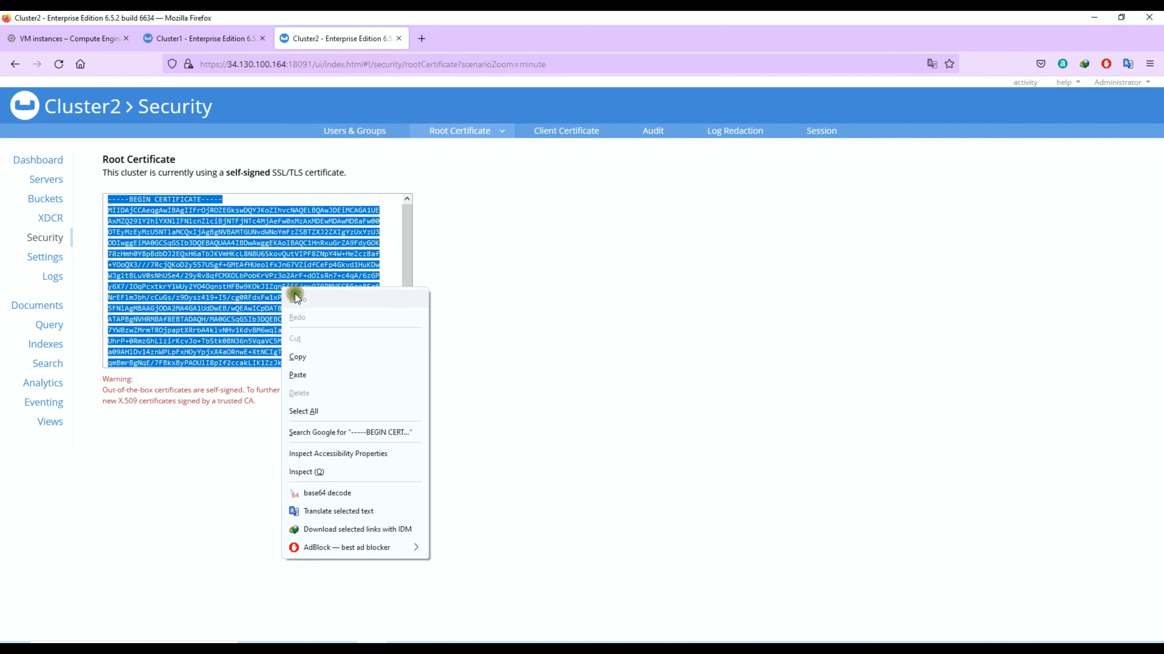
click(298, 357)
- Paste the certificate into the MyCluster2 form and save the remote cluster
click(202, 38)
right_click(489, 402)
click(517, 493)
scroll(491, 404, up, 3)
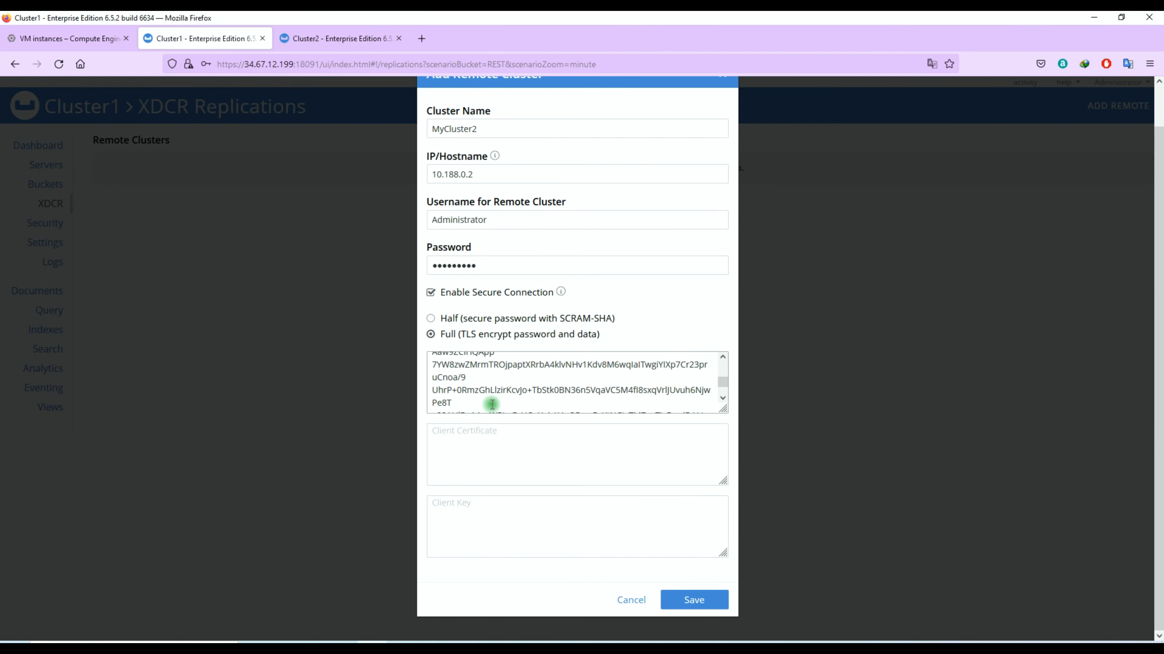
scroll(492, 404, up, 5)
click(482, 379)
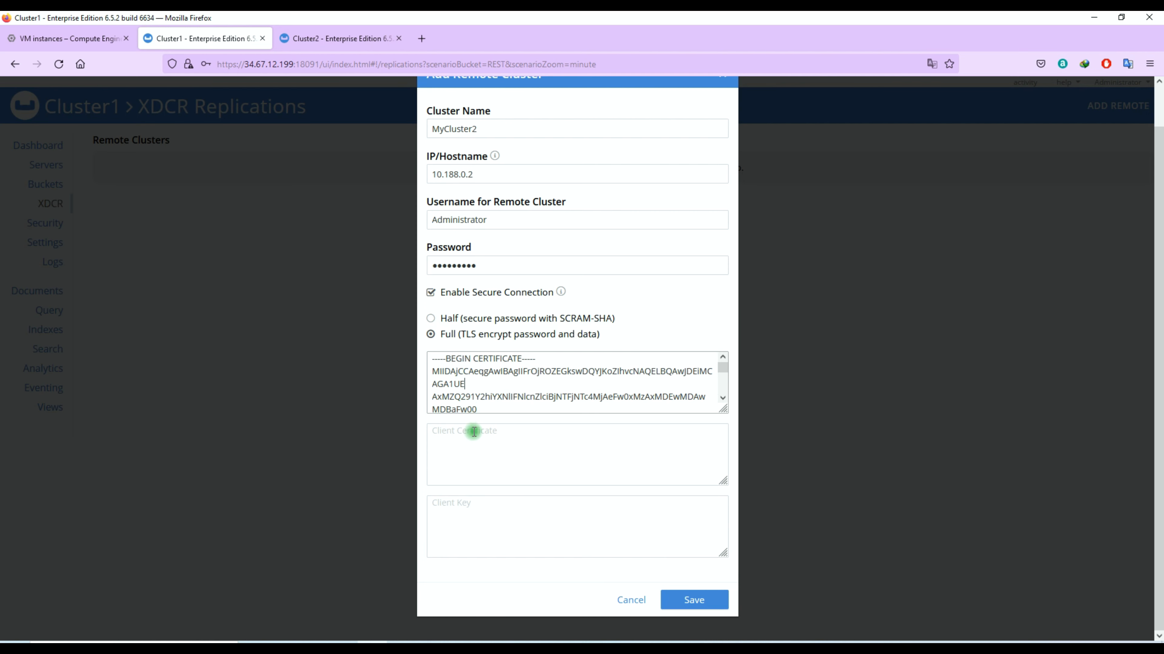
click(467, 478)
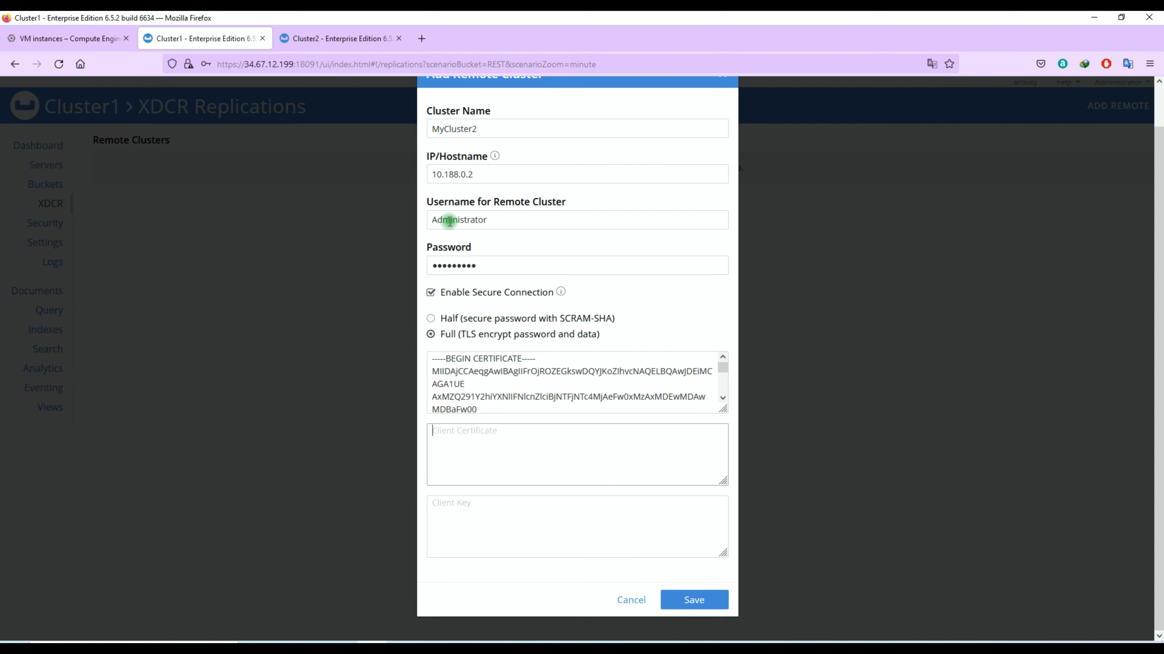
click(692, 601)
click(379, 217)
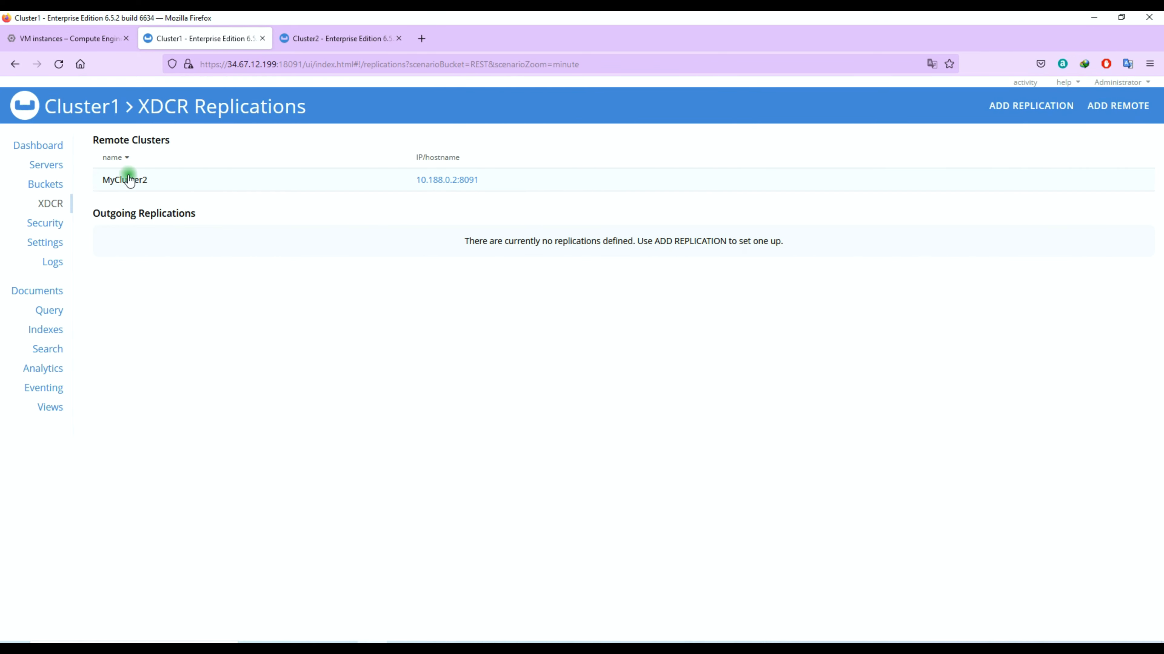
- Flush Cluster2's REST bucket and confirm it shows 0 items
click(1010, 106)
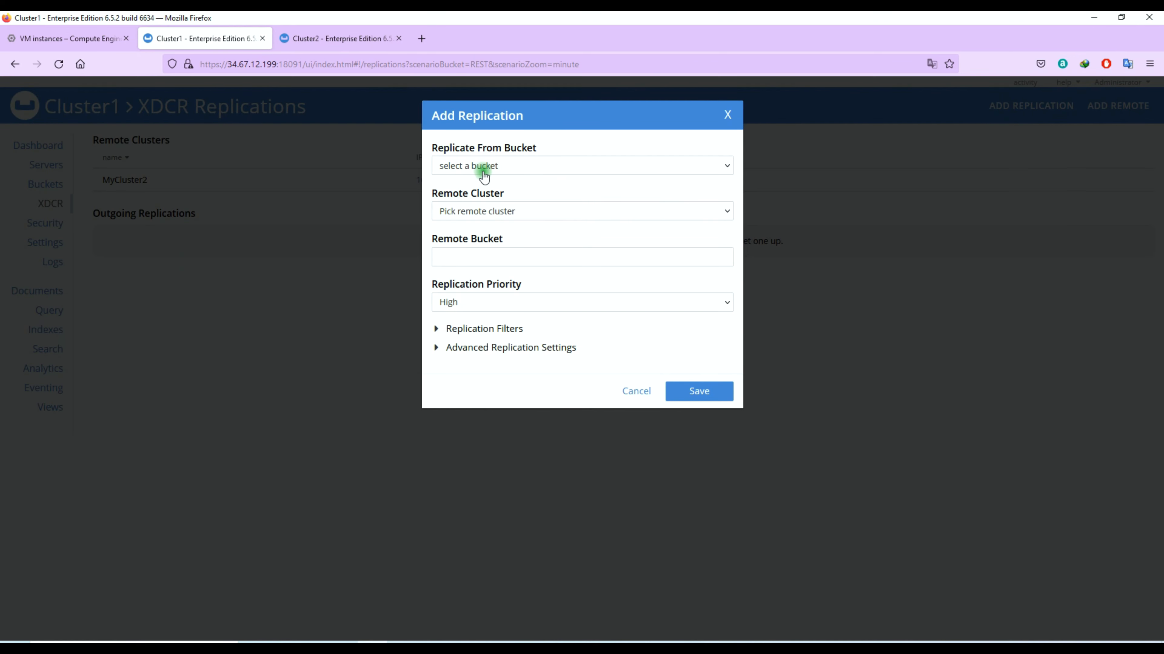
click(341, 39)
click(46, 184)
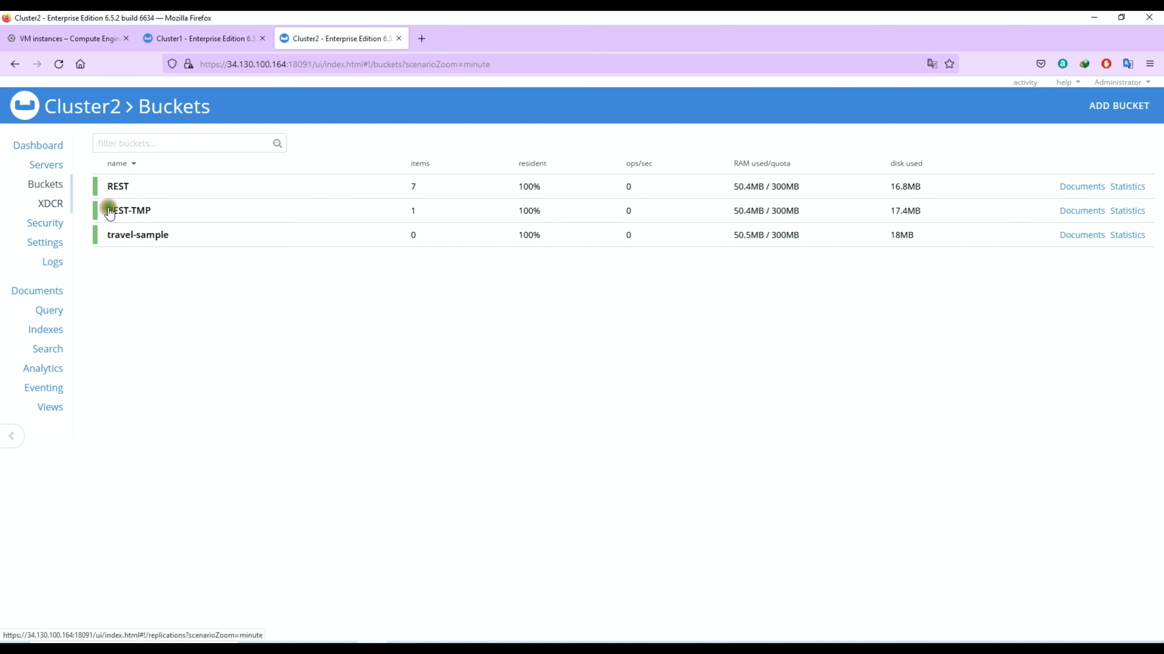
click(372, 195)
click(1048, 338)
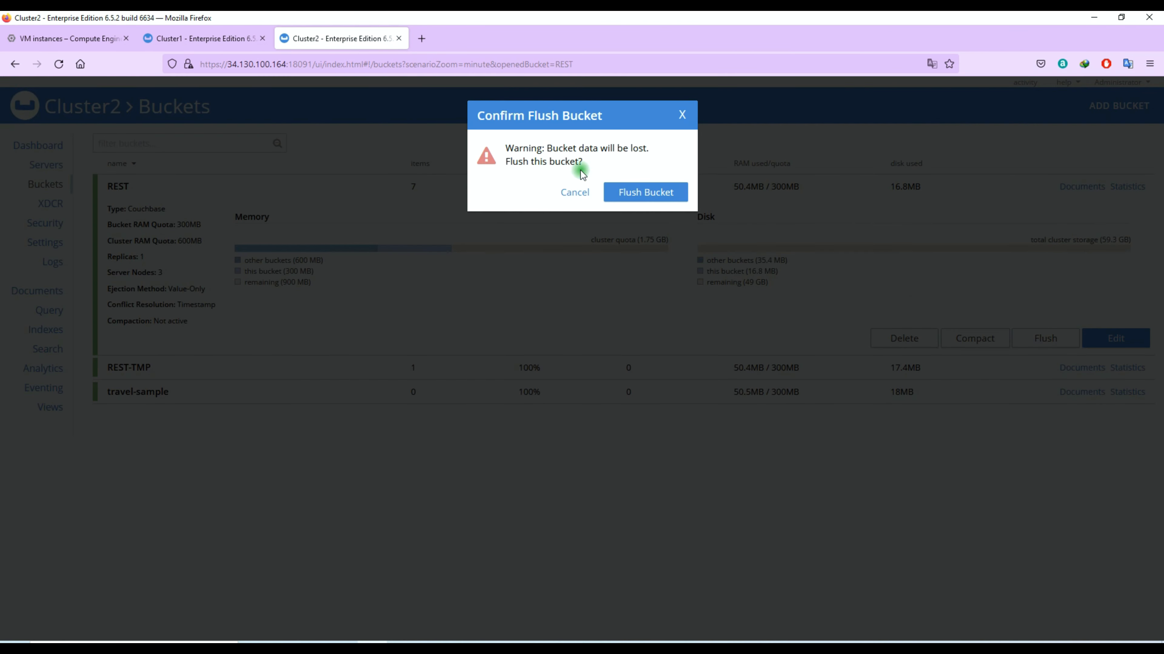
click(672, 197)
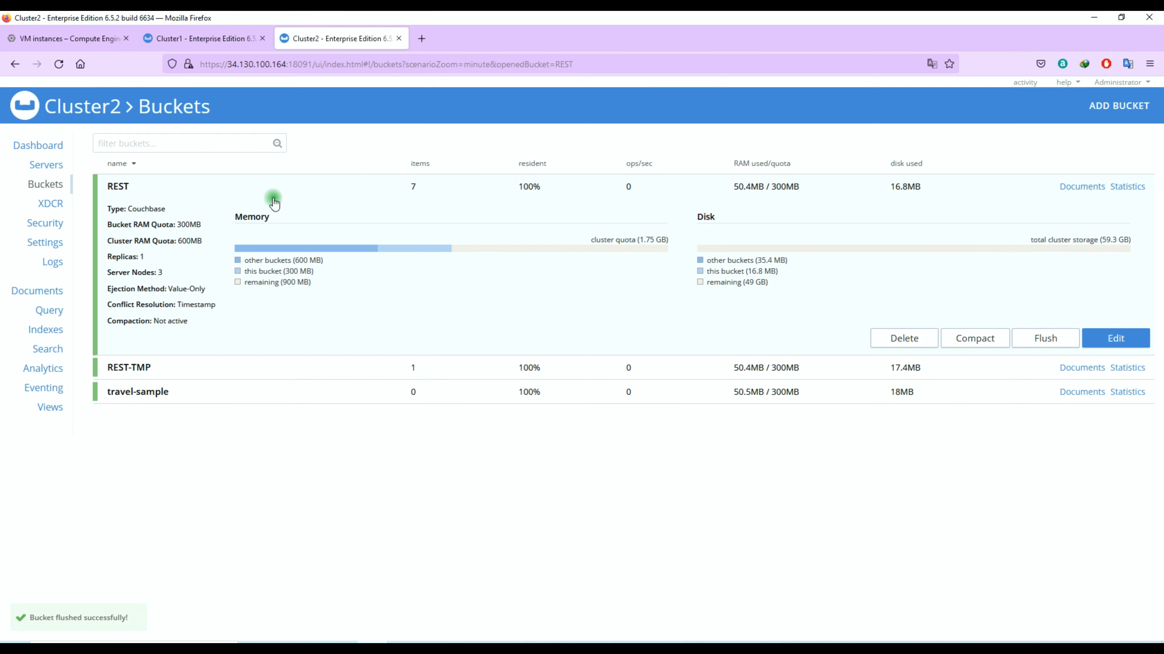
double_click(414, 186)
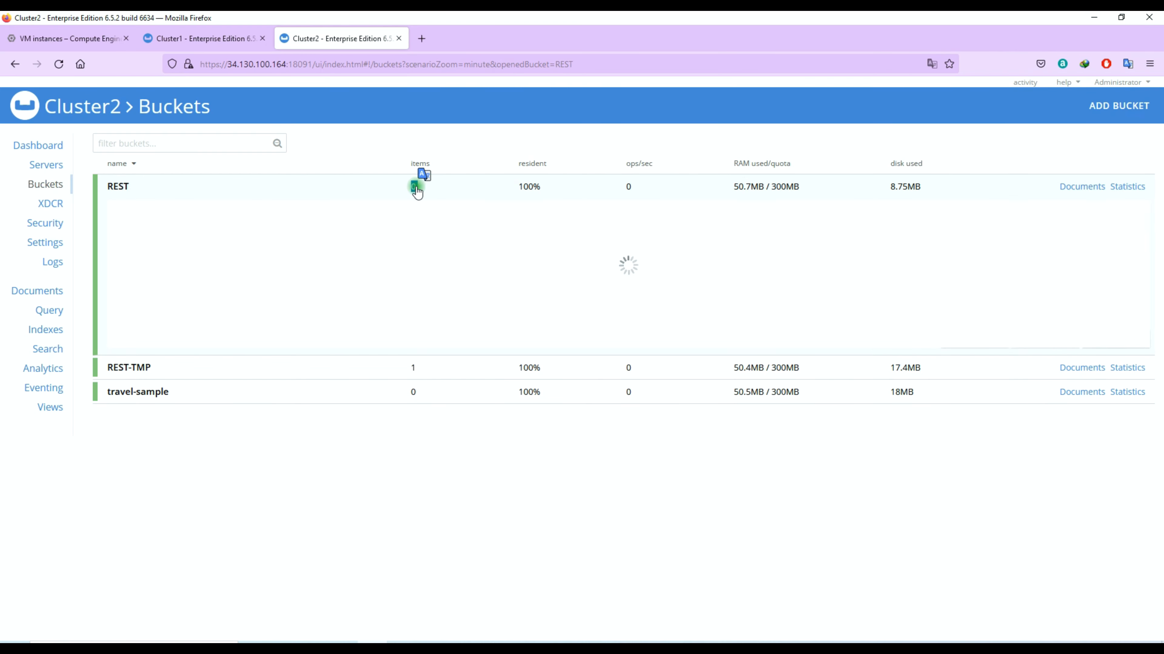
click(372, 188)
- Check Cluster1's REST bucket documents, then return to the XDCR page
click(228, 38)
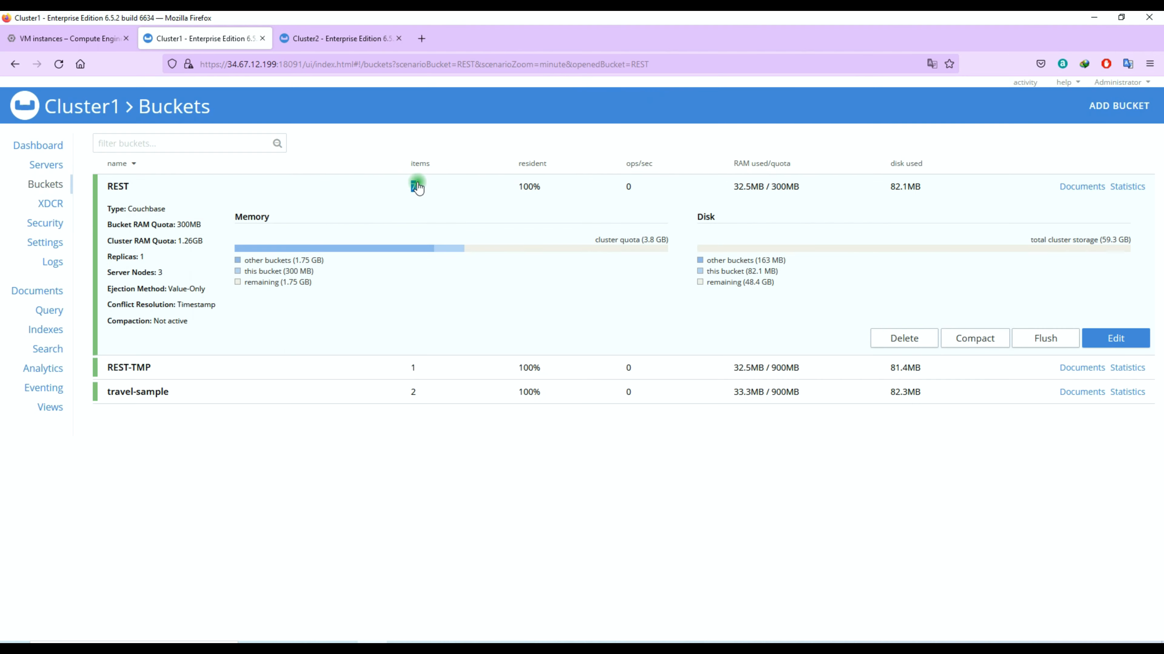
click(1090, 187)
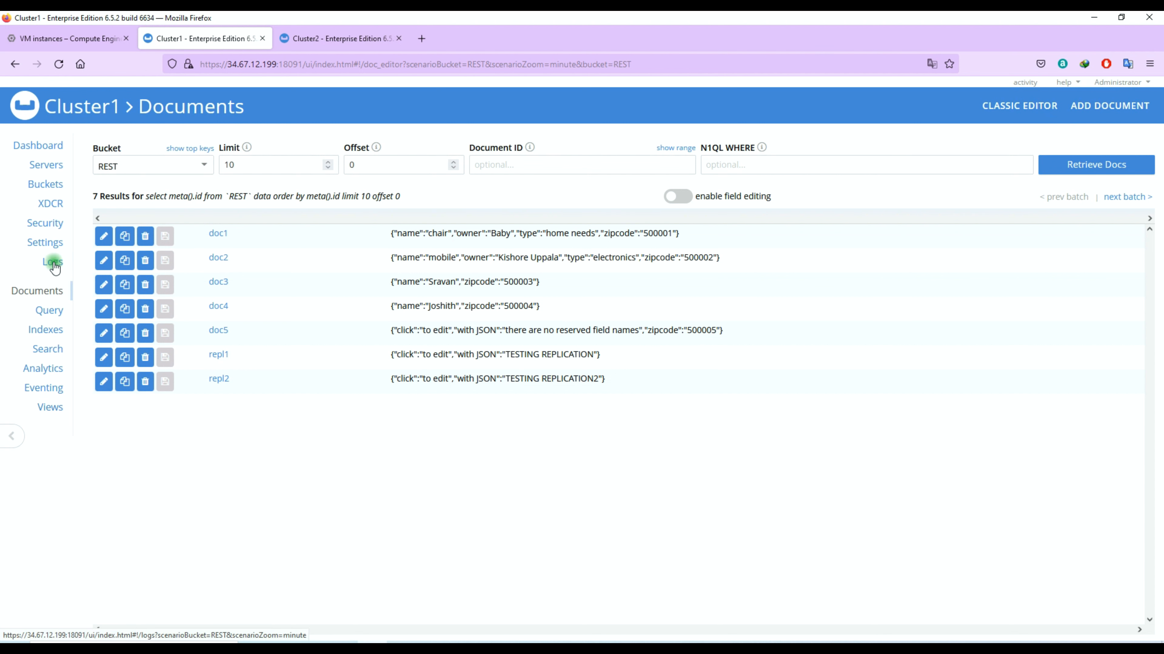
click(50, 204)
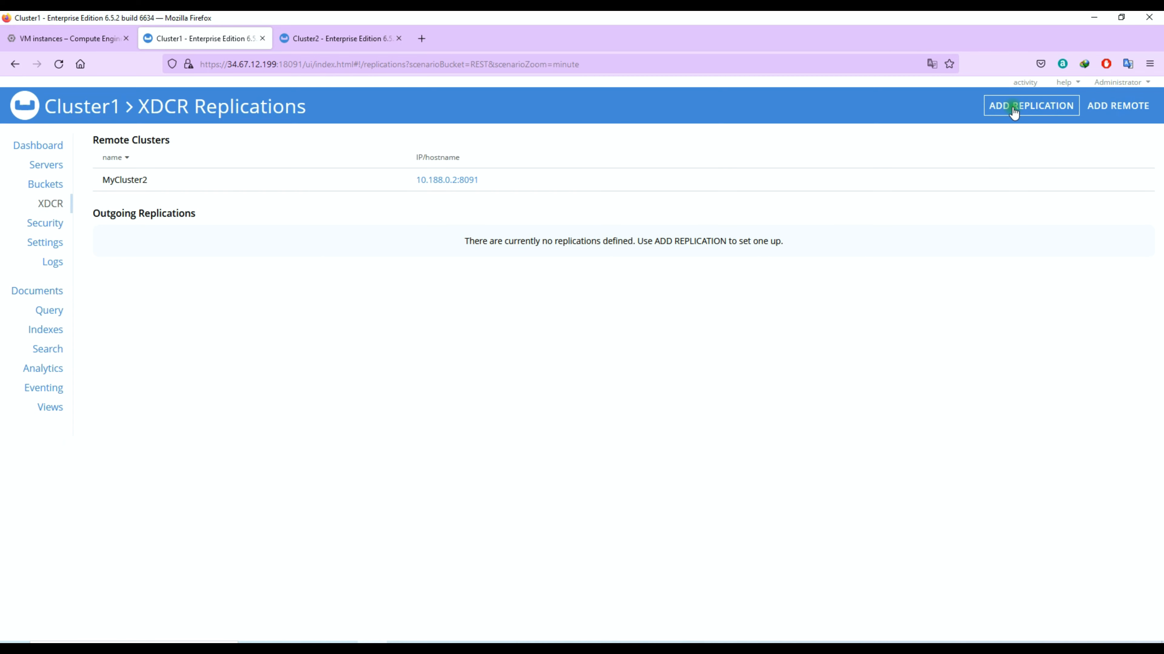
- Start a replication from bucket REST to remote bucket REST on MyCluster2
click(1011, 112)
click(520, 166)
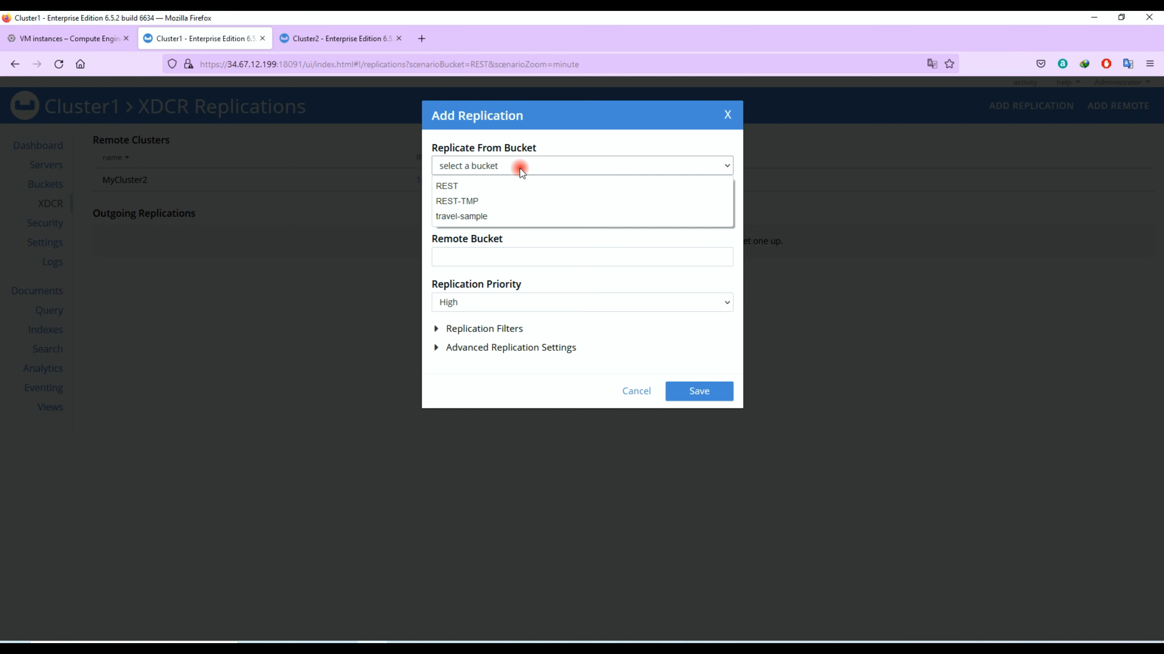
click(523, 183)
click(504, 211)
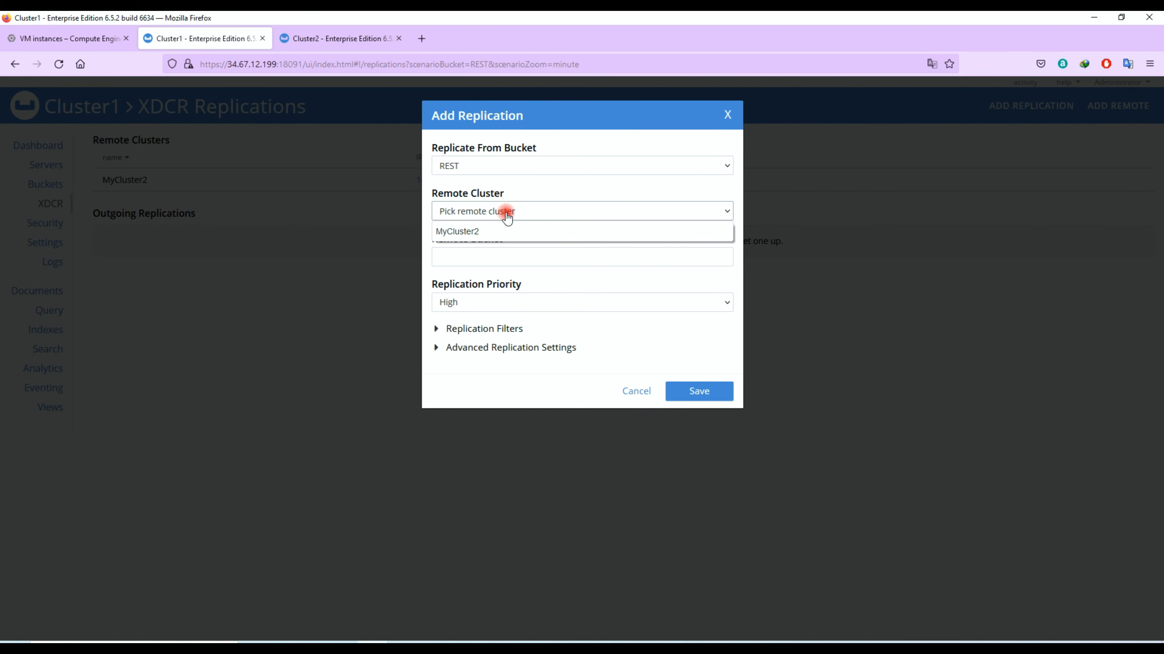
click(507, 231)
click(484, 261)
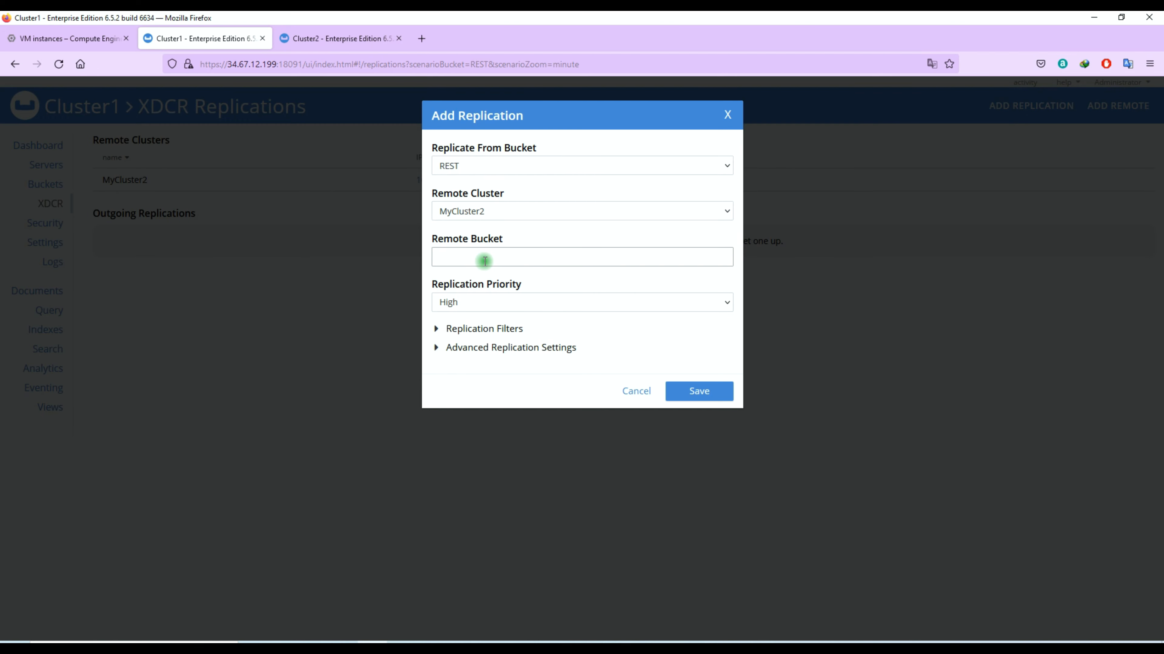
key(Caps_Lock)
text(REST)
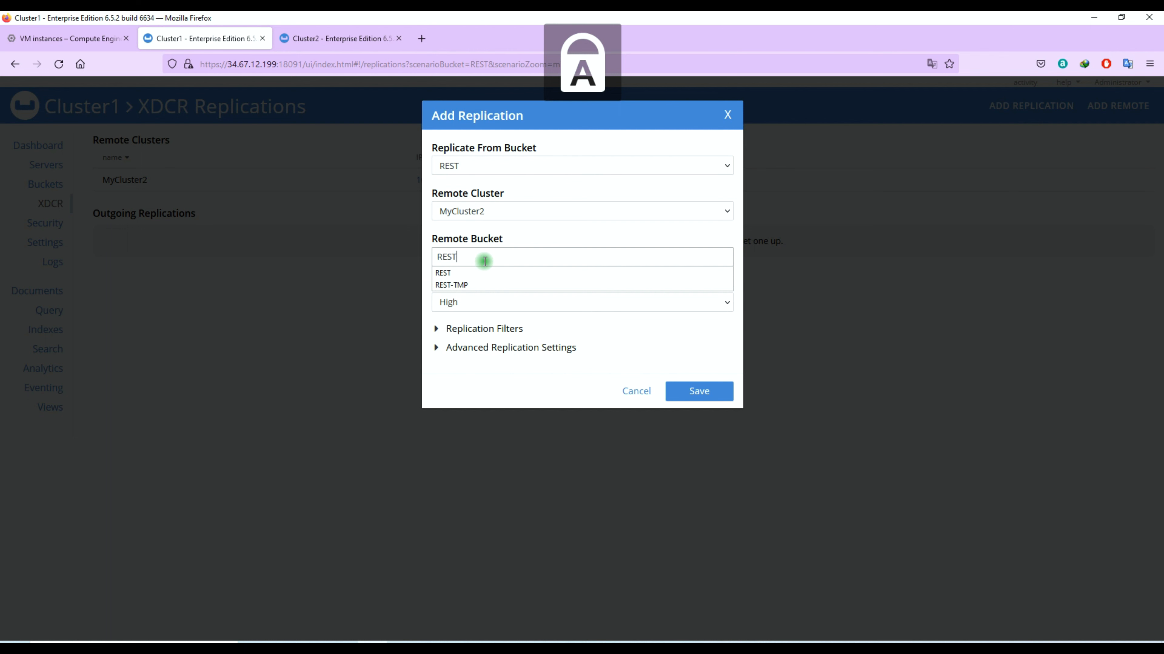
click(532, 330)
- Add filter REGEXP_CONTAINS(META().id, "^rep*"), test it with repl1, and save the replication
click(485, 329)
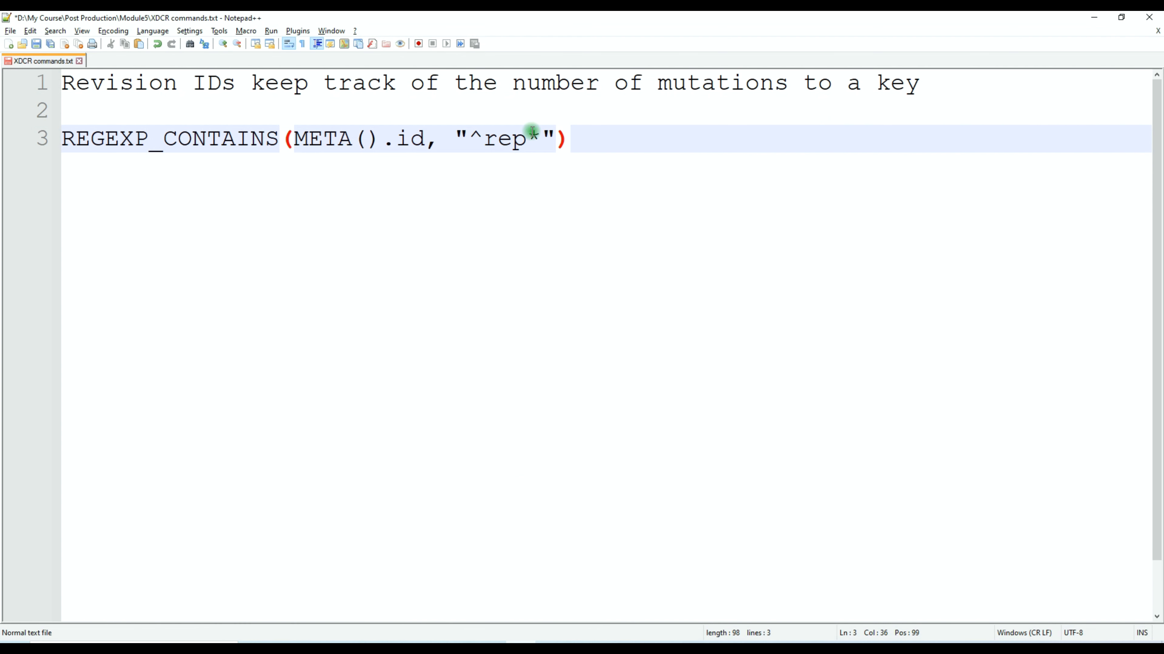
drag(593, 143, 64, 138)
right_click(94, 140)
click(161, 161)
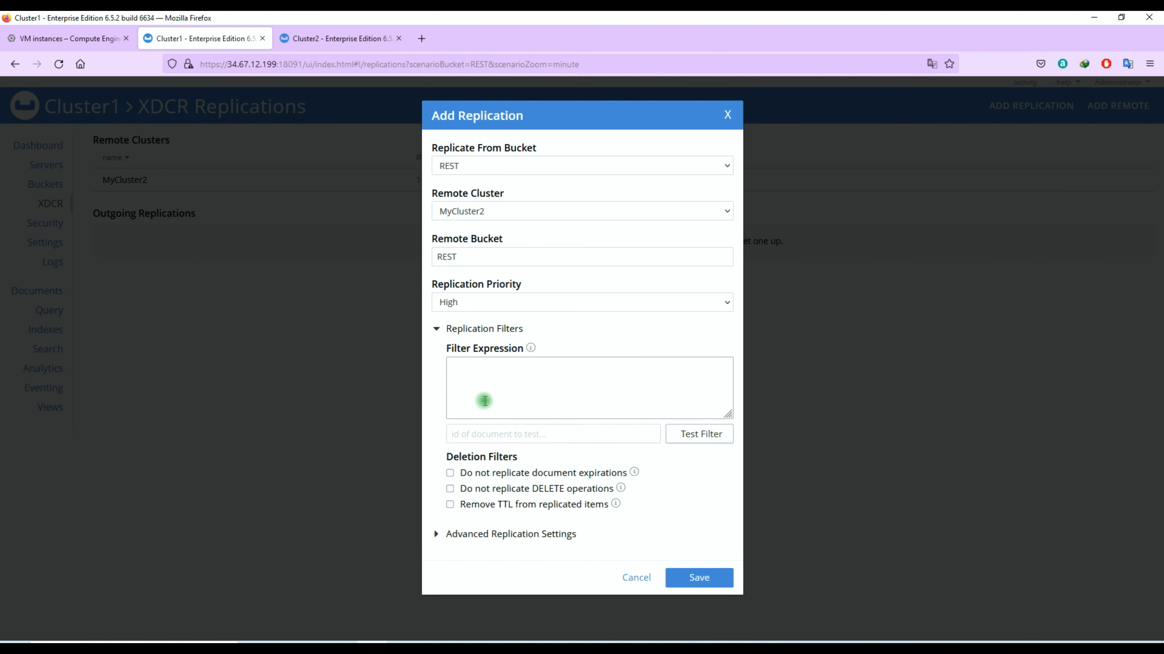
click(496, 385)
key(ctrl+v)
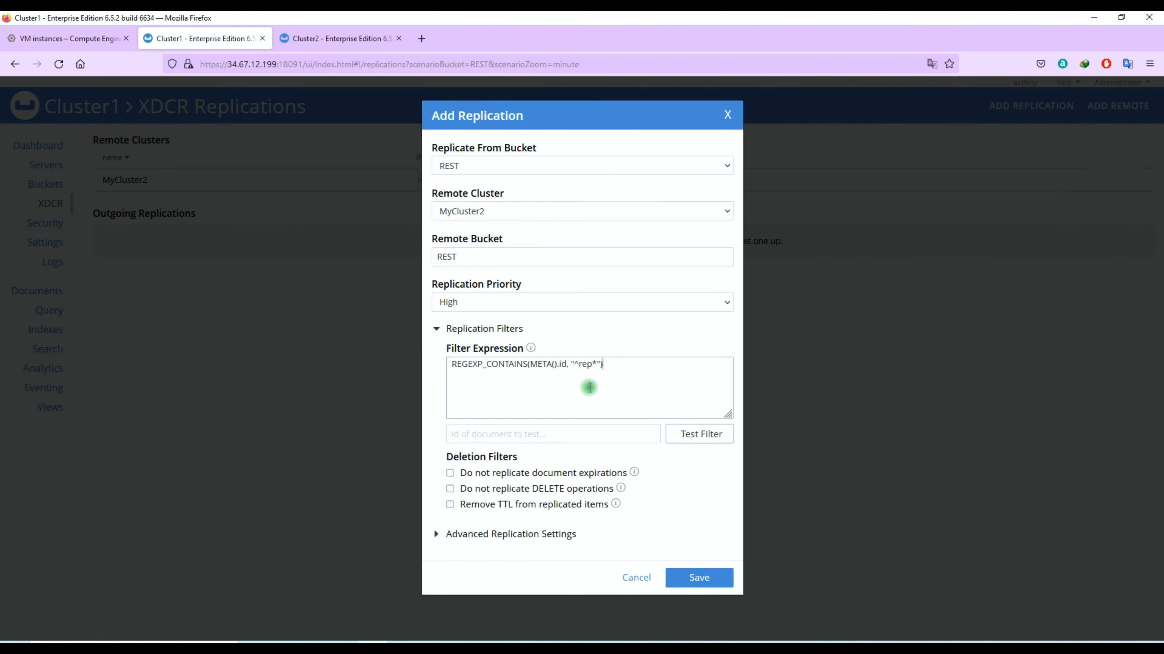
click(567, 432)
text(repl1)
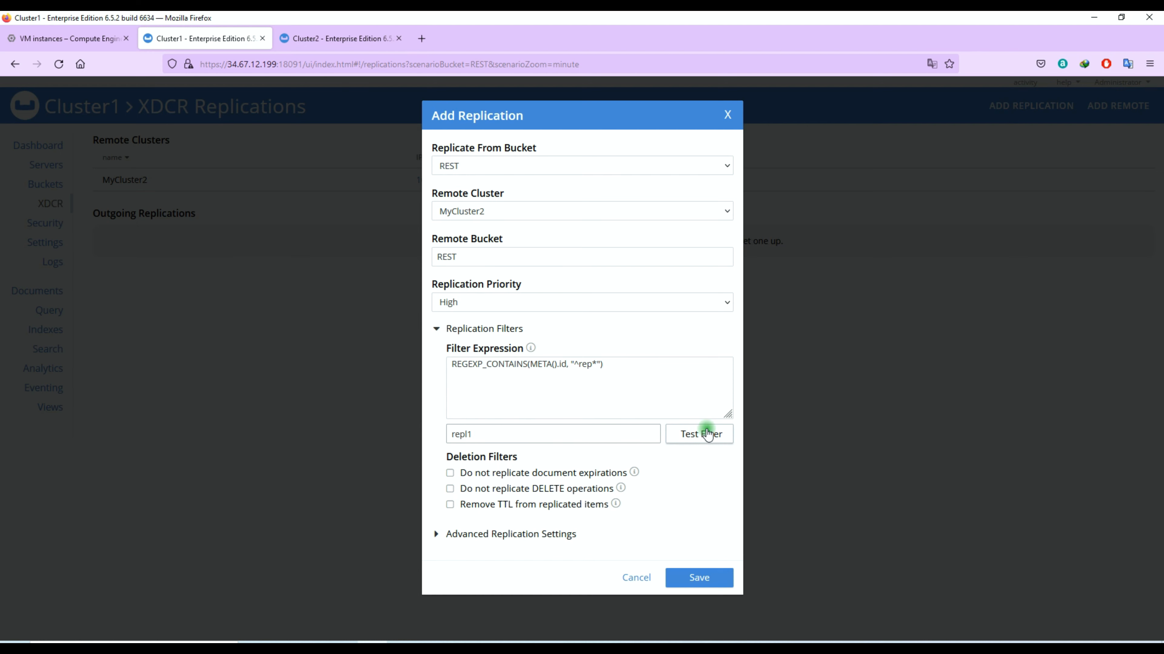
click(707, 433)
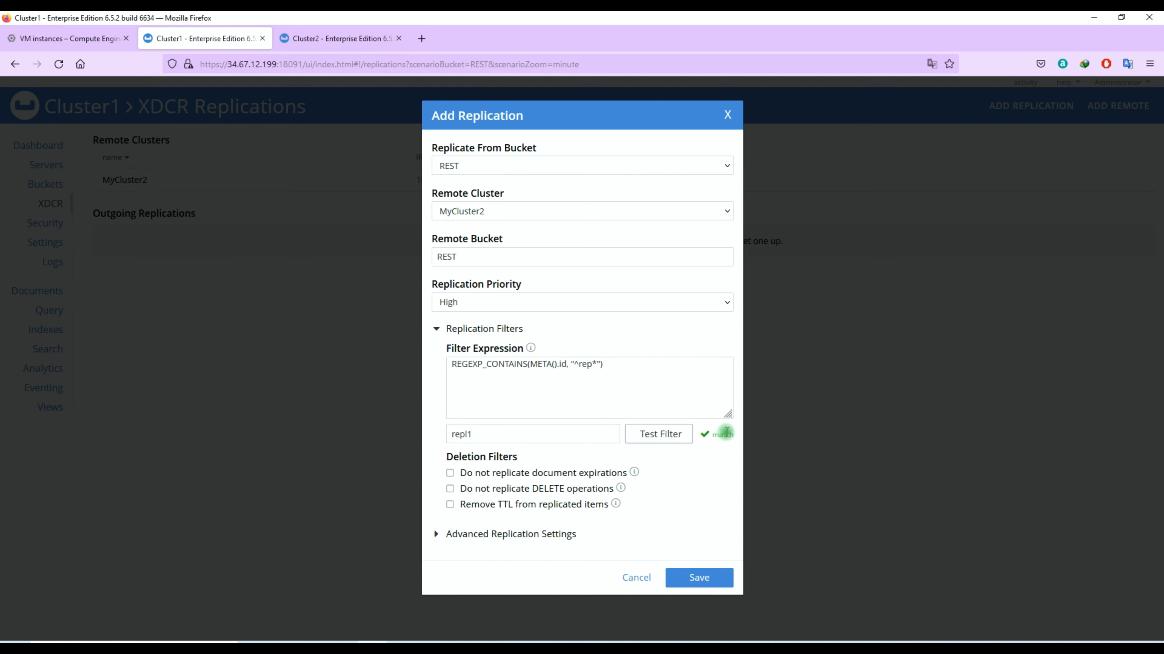
double_click(719, 435)
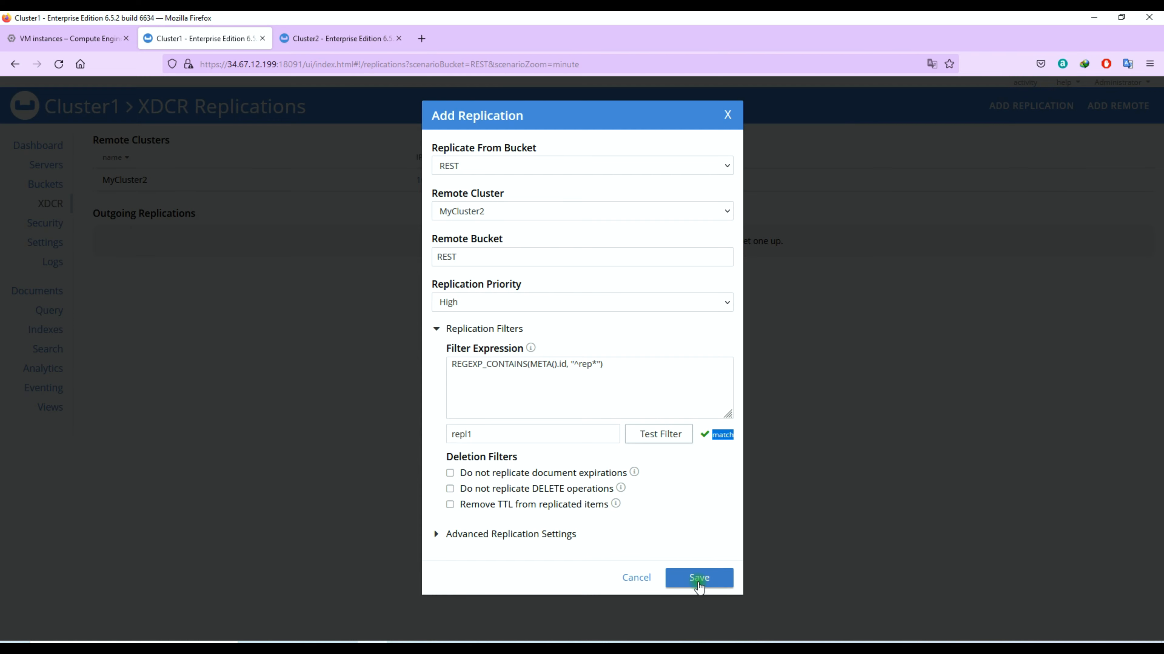
click(699, 583)
click(333, 37)
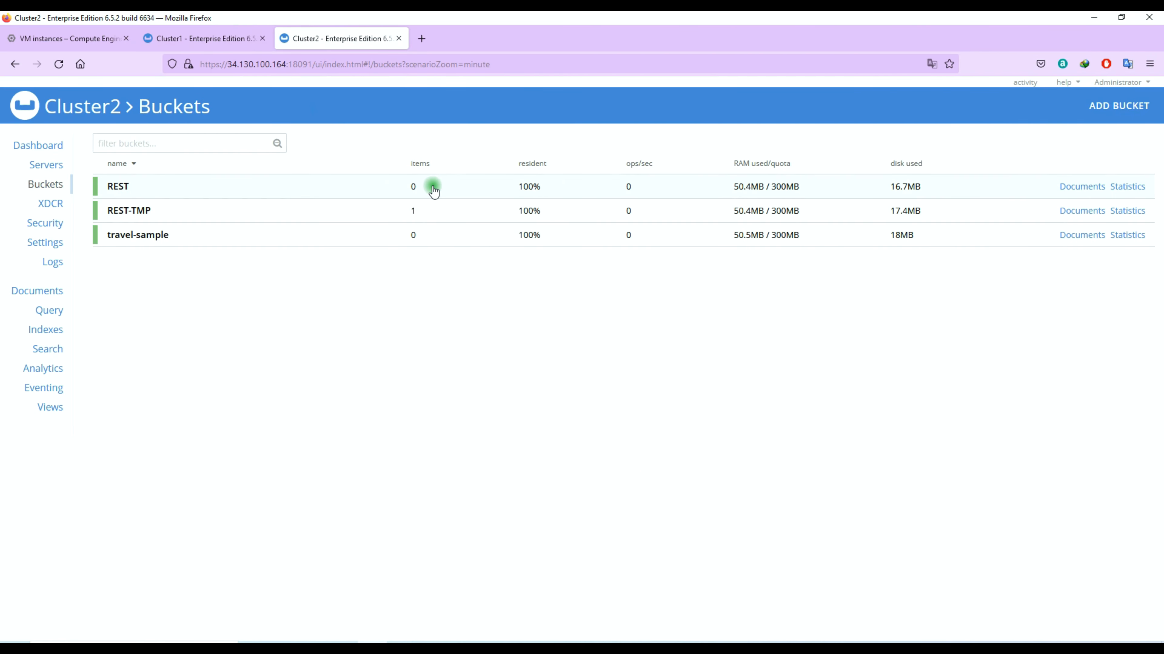
click(410, 191)
click(413, 188)
click(1068, 188)
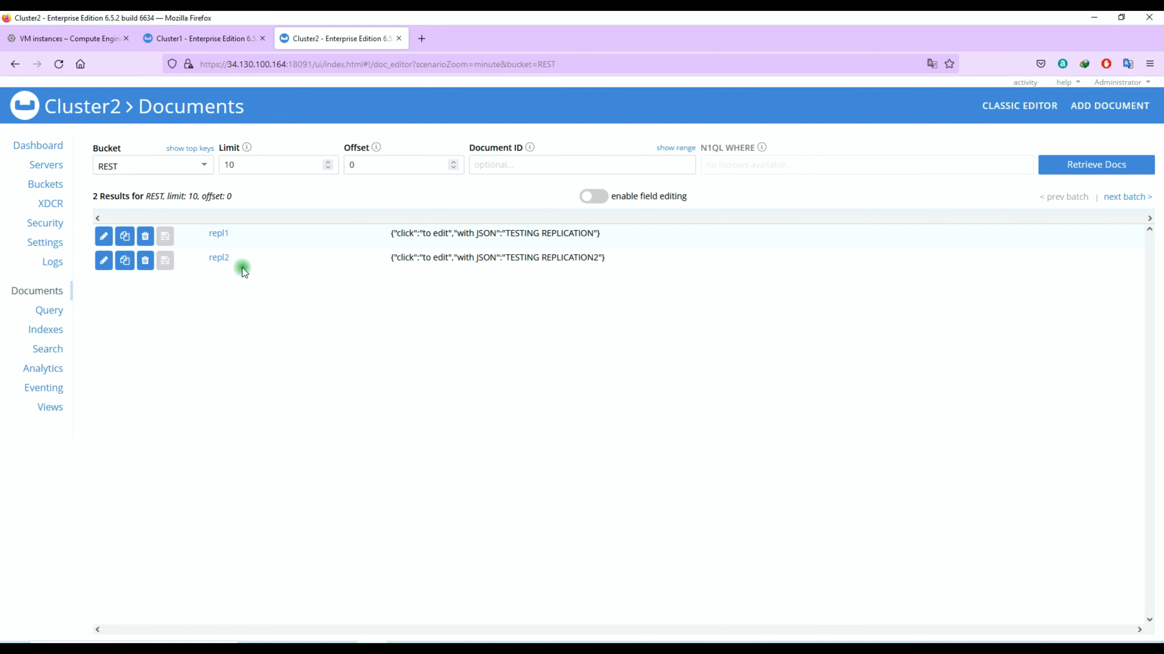
click(219, 234)
double_click(540, 185)
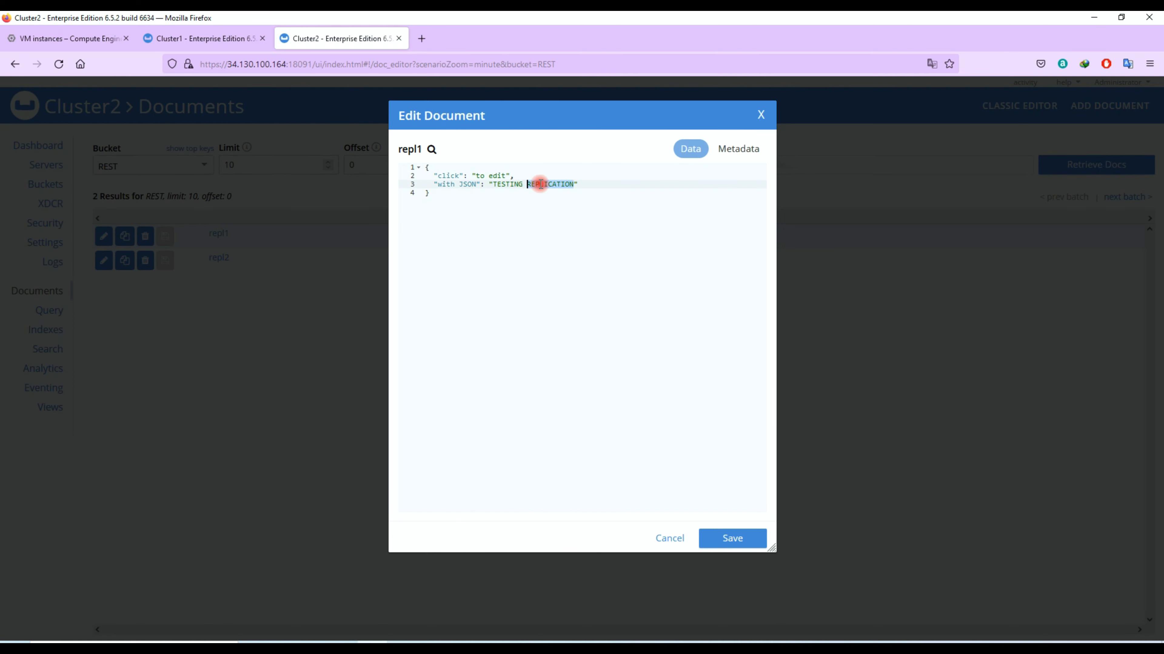
click(733, 541)
click(214, 258)
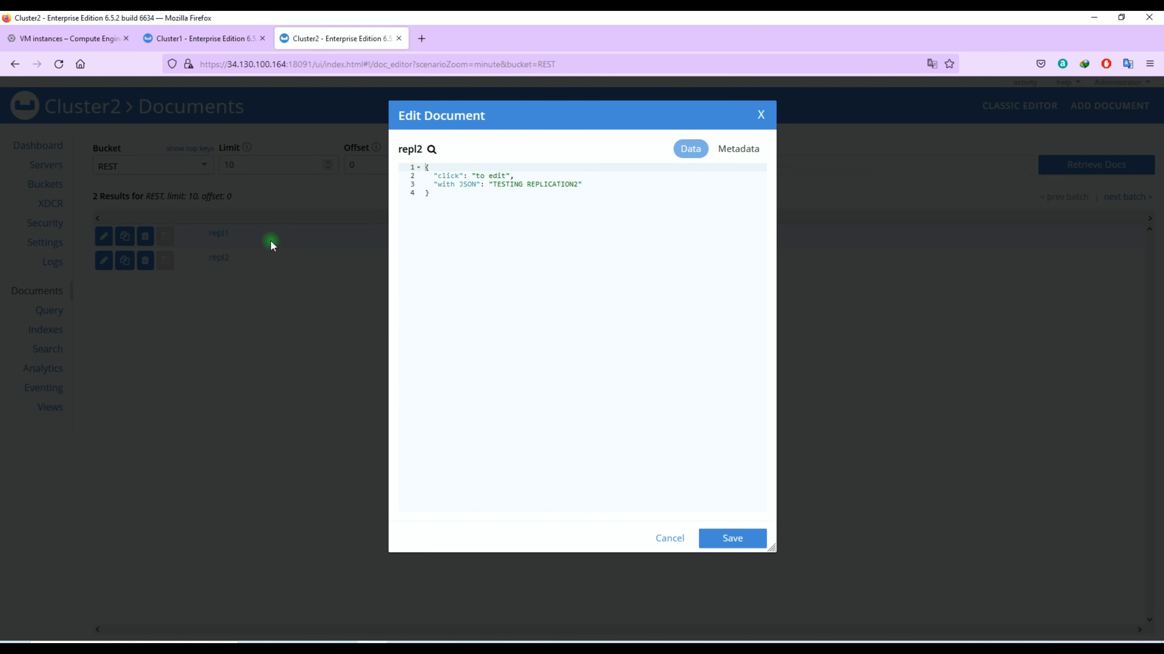
click(761, 118)
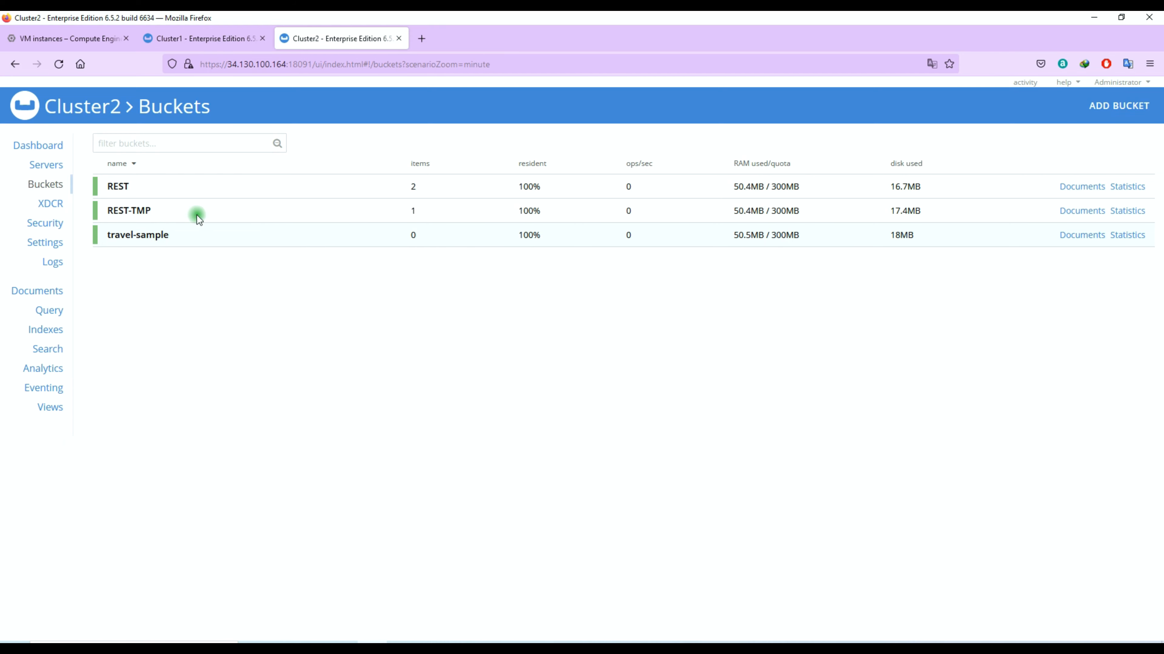
click(220, 38)
- Save a travel-sample replication to MyCluster2's travel-sample bucket with 'Do not replicate DELETE operations' ticked
click(1051, 117)
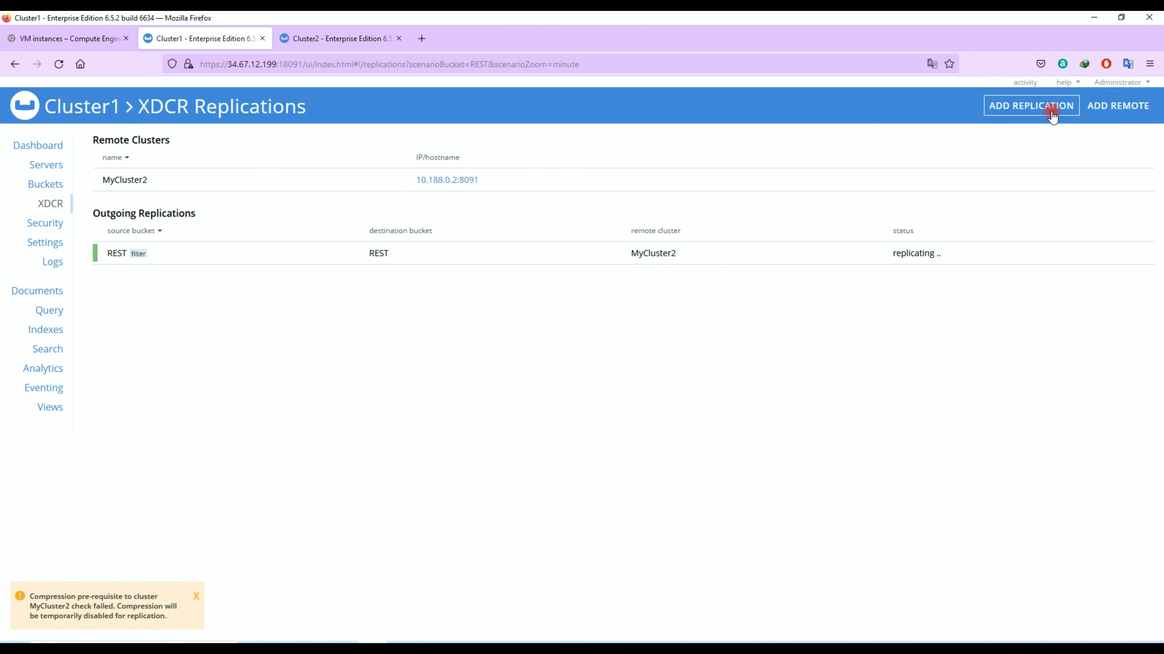
click(490, 262)
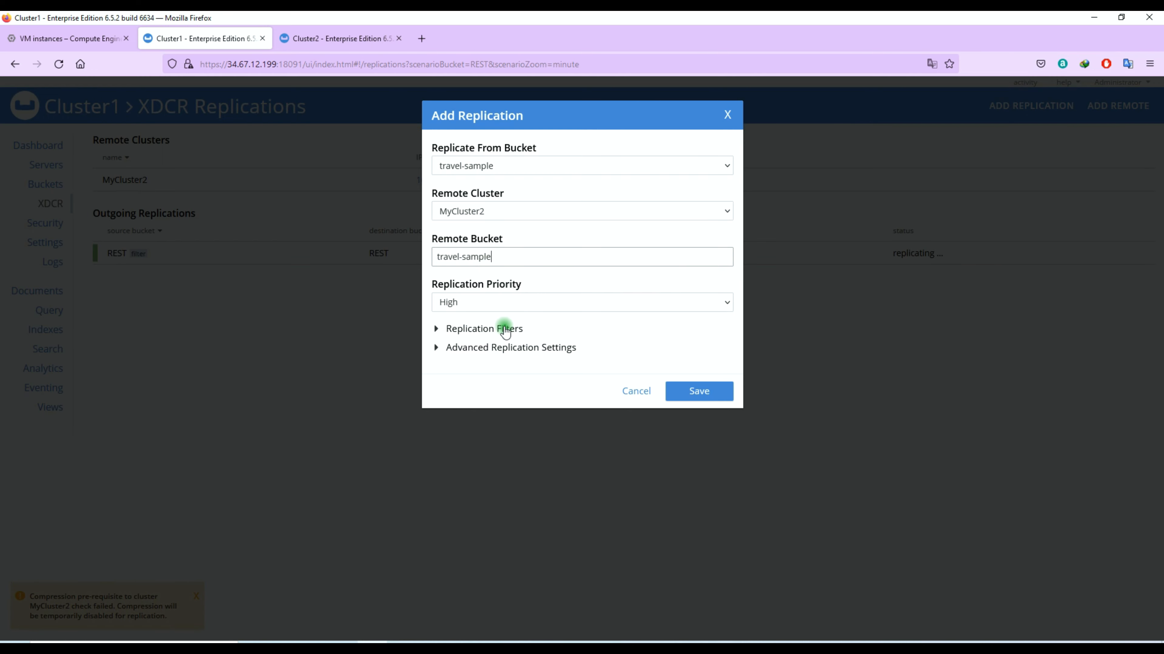
click(504, 348)
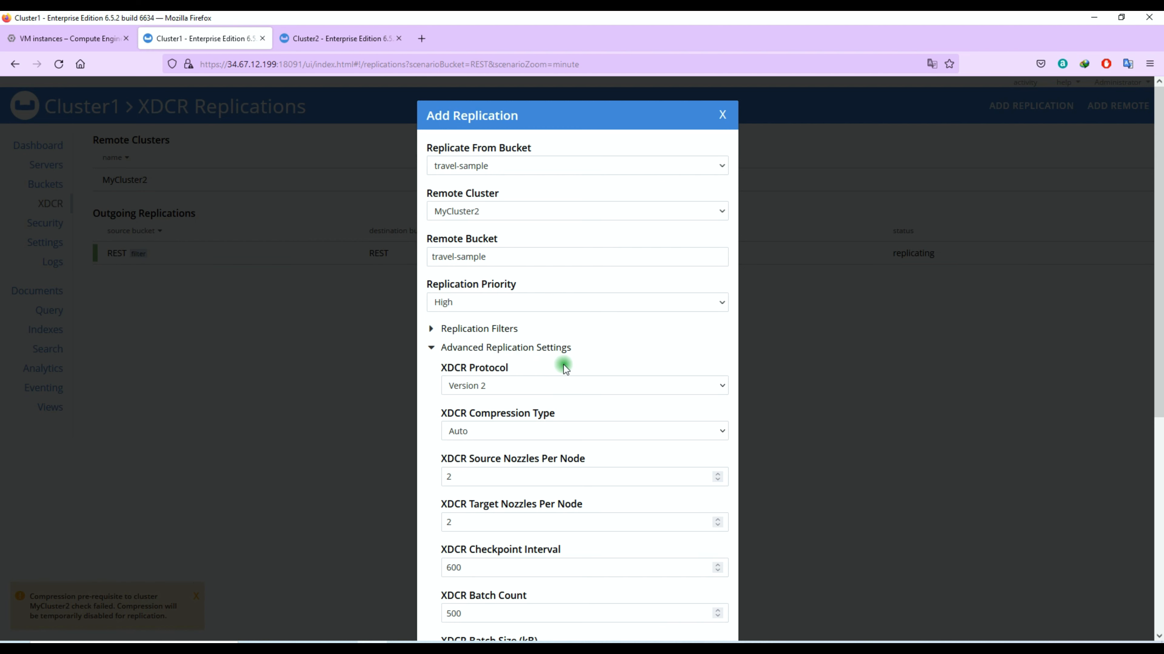
scroll(564, 365, down, 5)
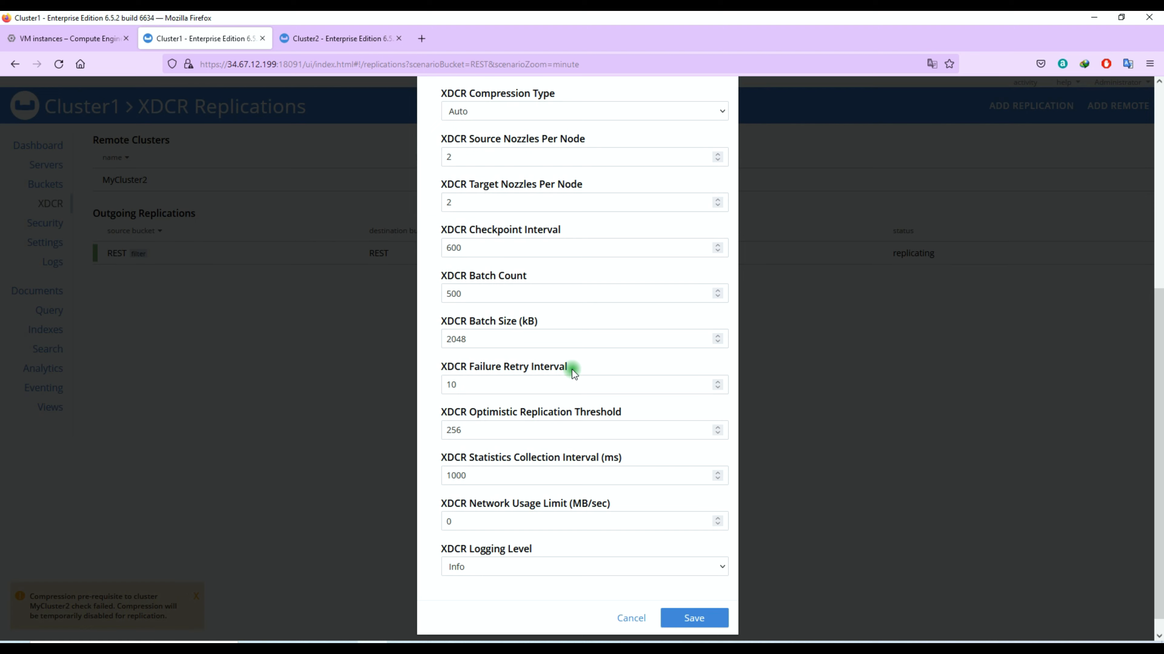
scroll(572, 369, up, 3)
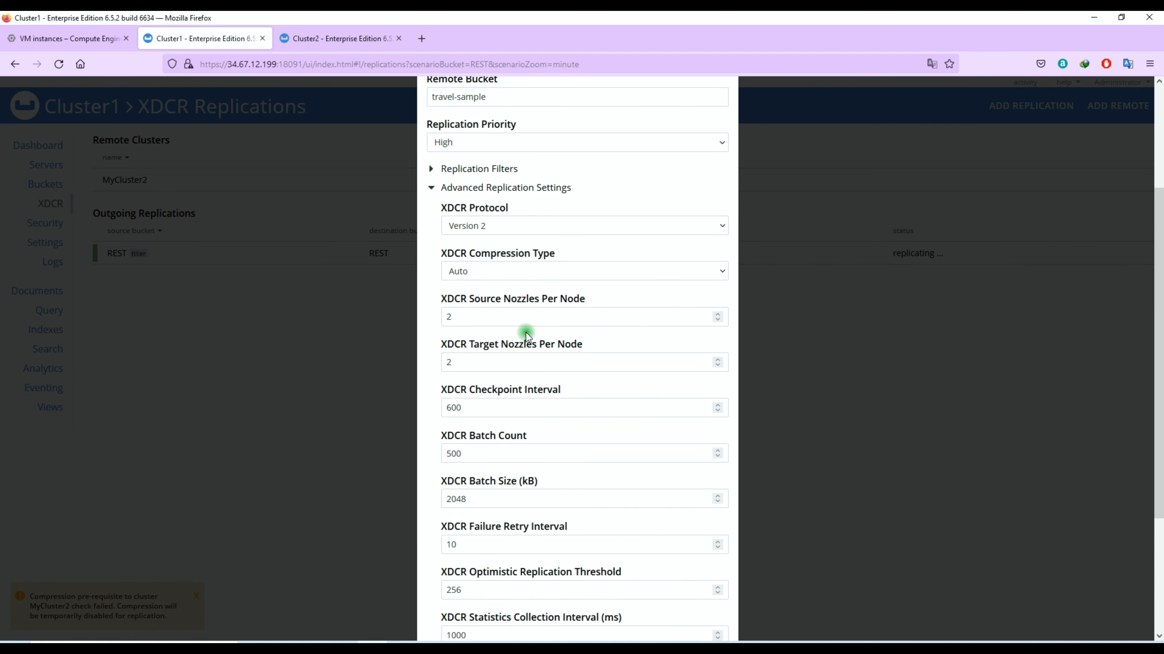
scroll(532, 325, down, 3)
scroll(533, 325, up, 6)
click(448, 347)
click(486, 337)
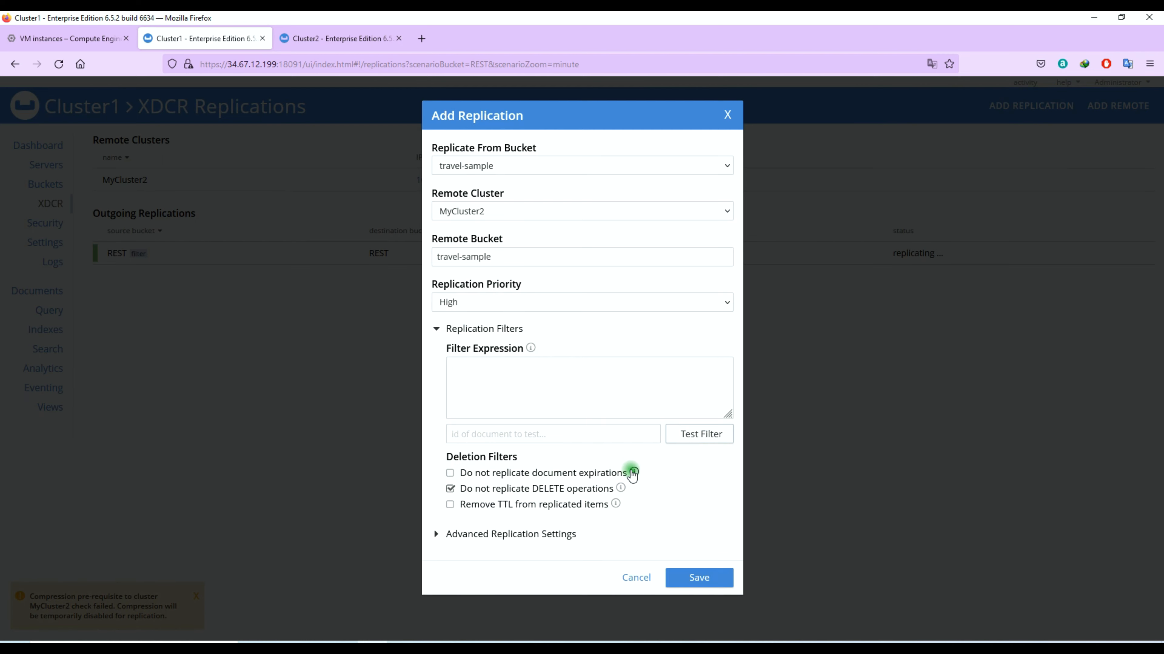
click(683, 579)
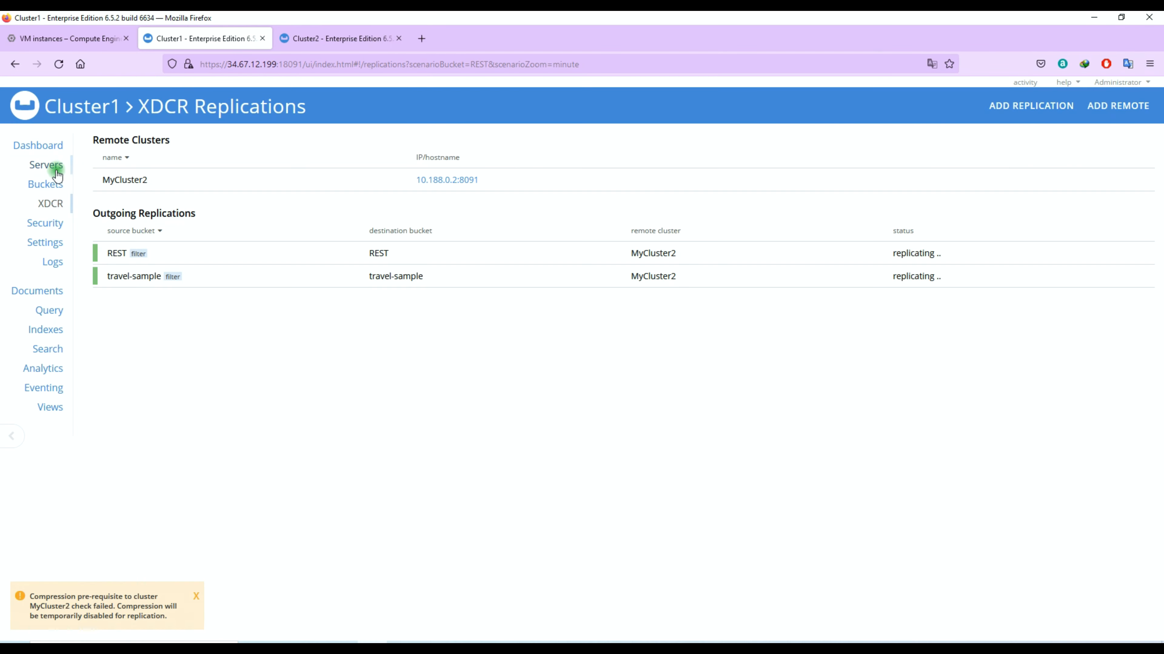
click(50, 183)
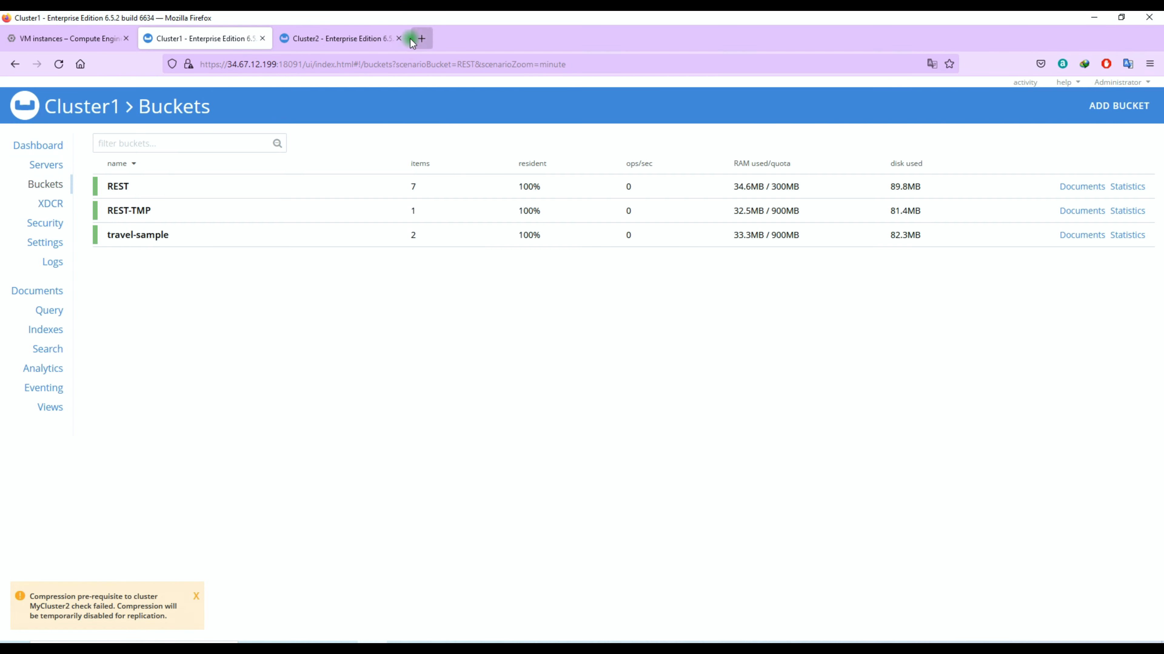
click(377, 38)
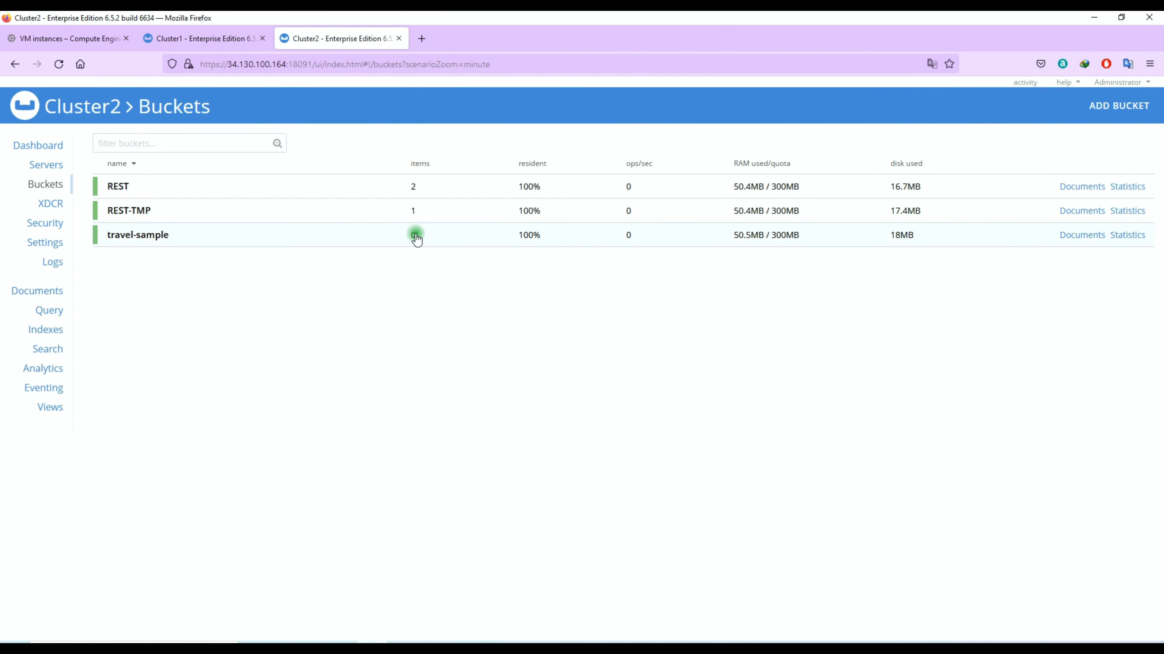
double_click(410, 238)
click(411, 237)
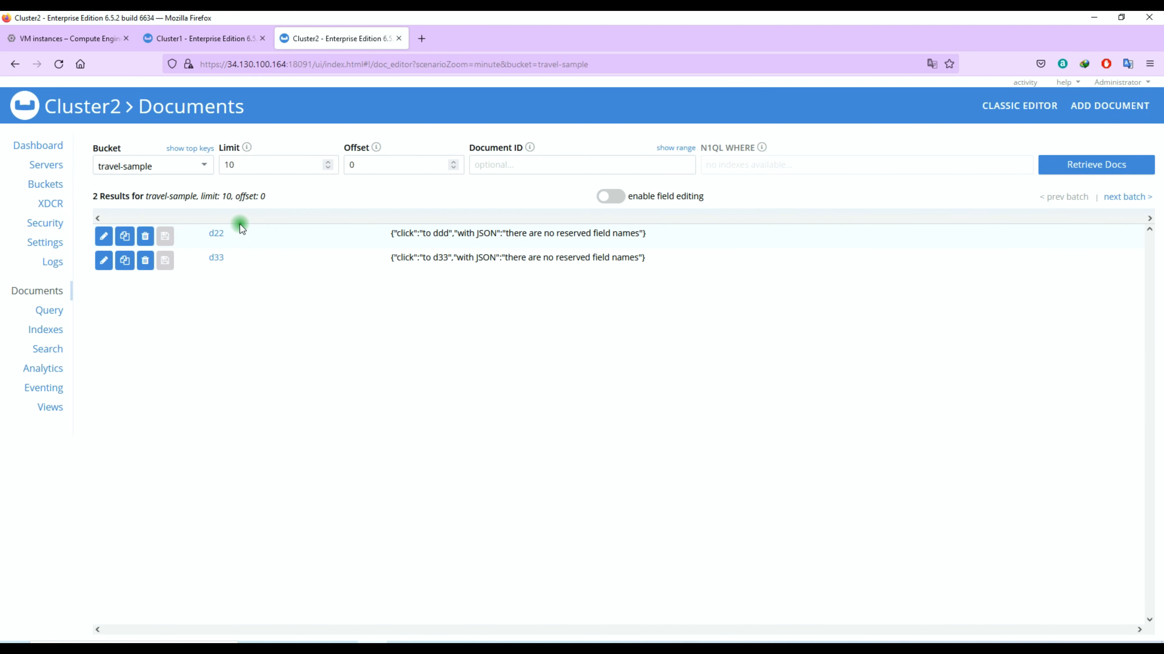
key(ctrl+Page_Up)
click(54, 207)
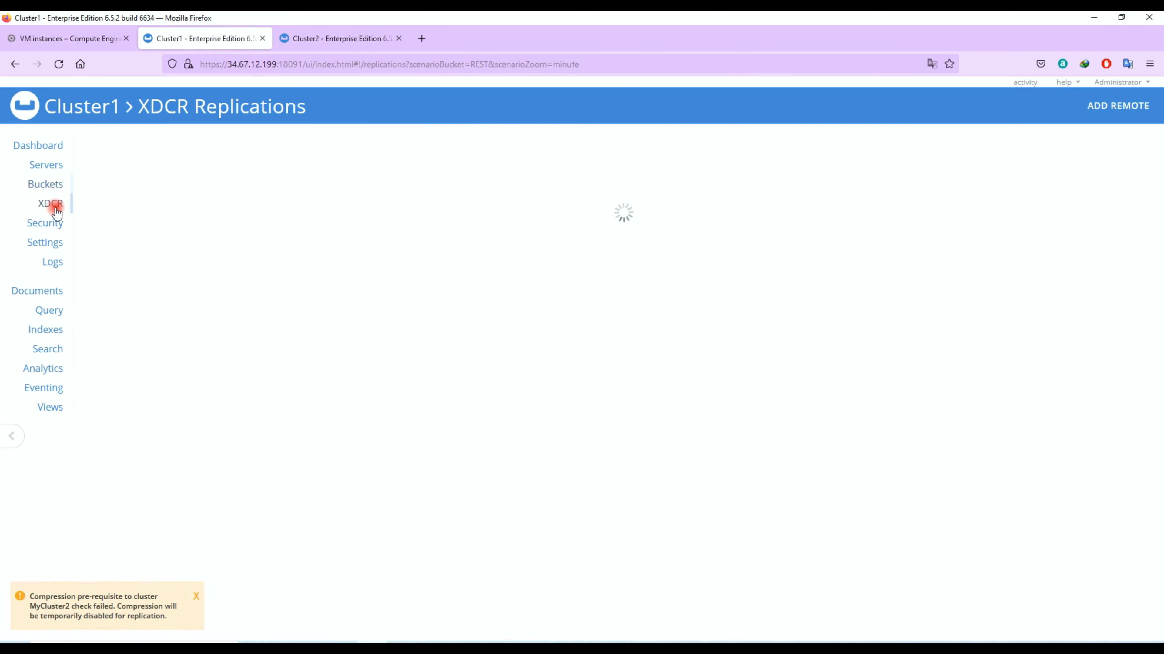
click(309, 274)
click(1027, 316)
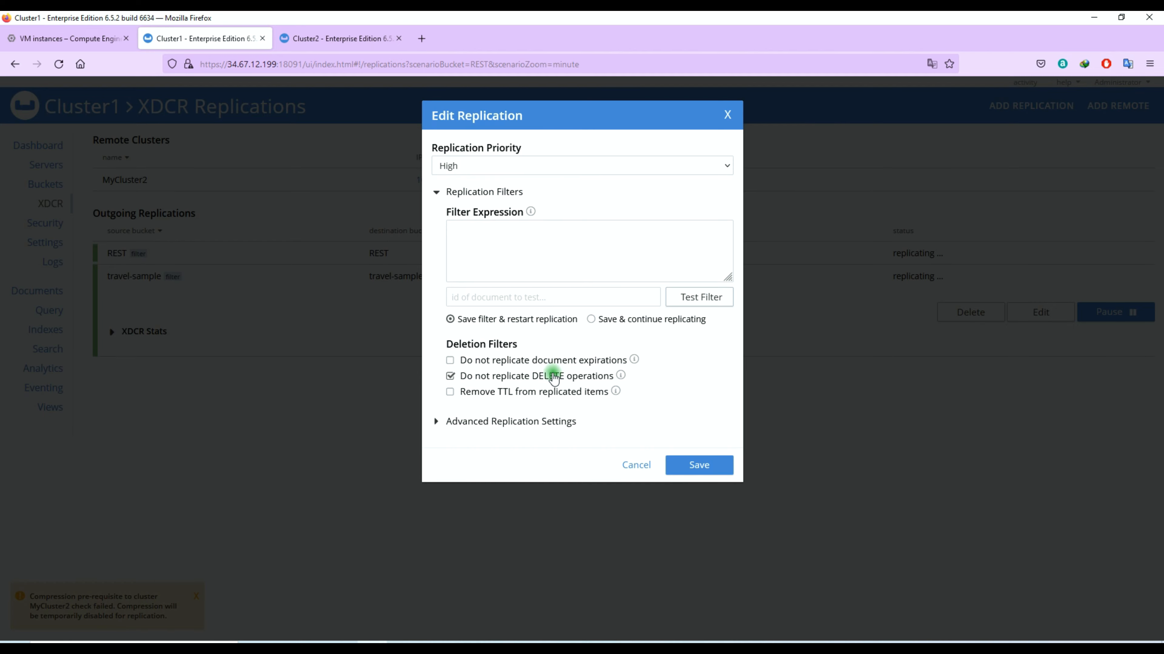
click(727, 114)
click(38, 184)
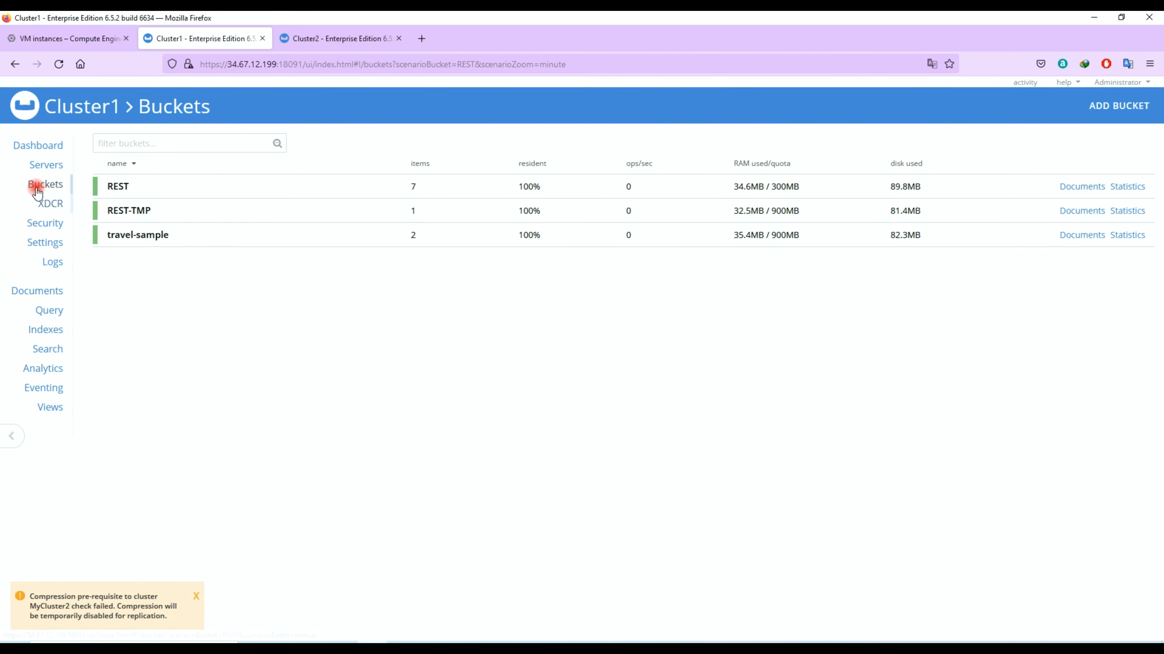
- Create and save a new document named test in Cluster1's travel-sample bucket
click(1055, 246)
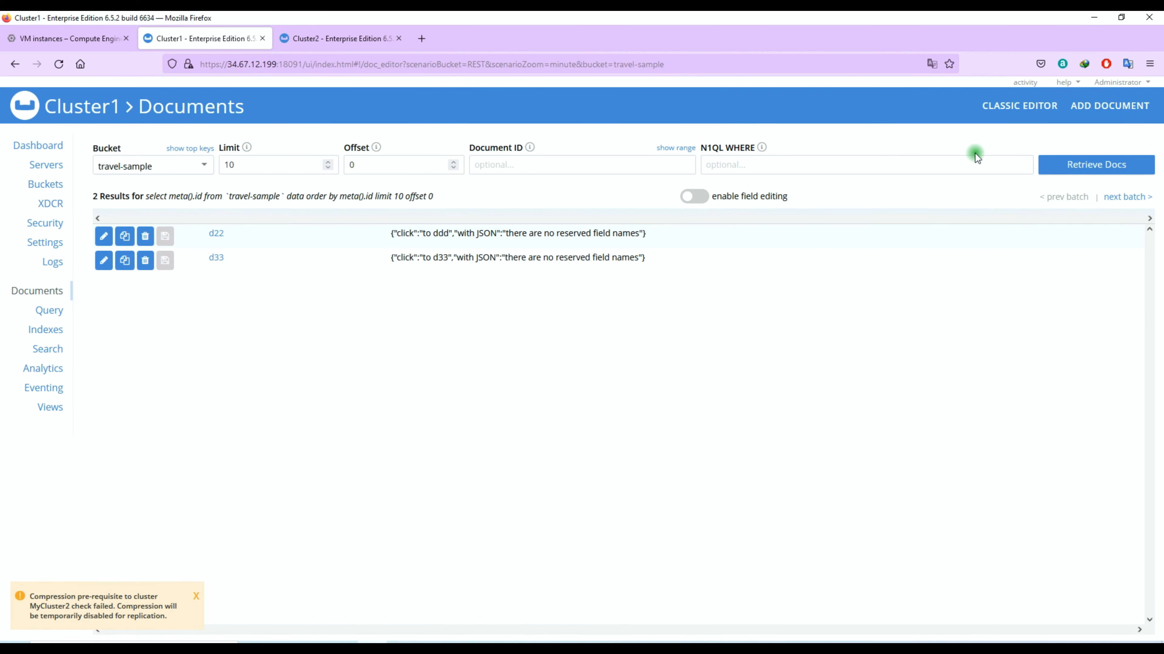
click(1097, 105)
click(520, 166)
text(test)
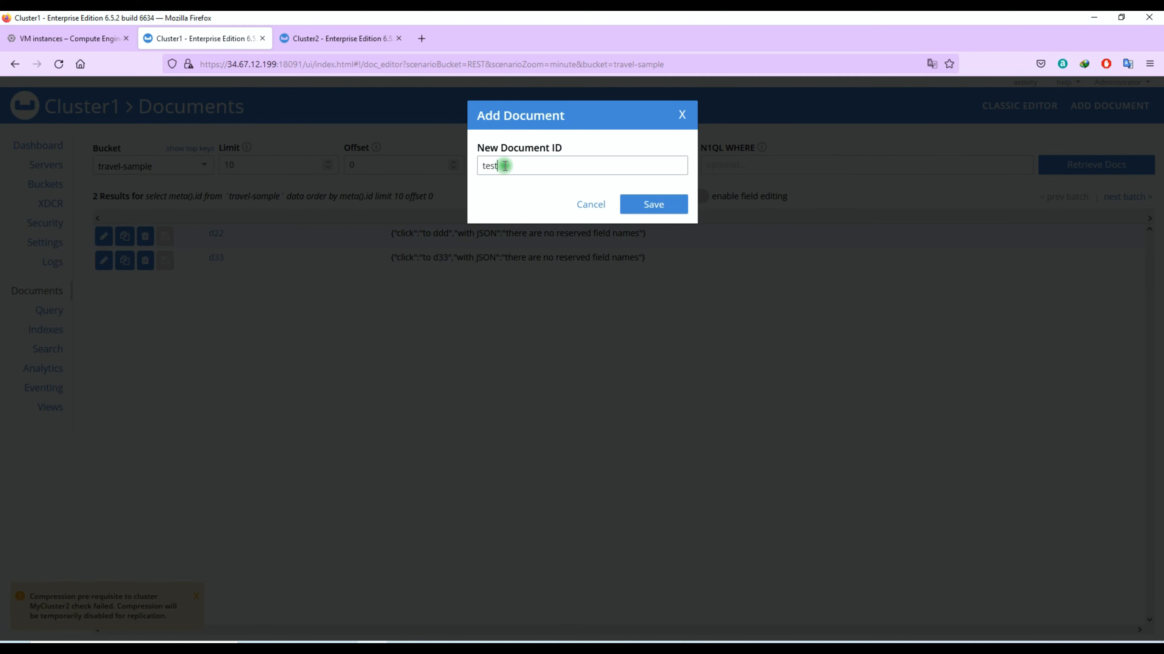
key(Return)
click(717, 533)
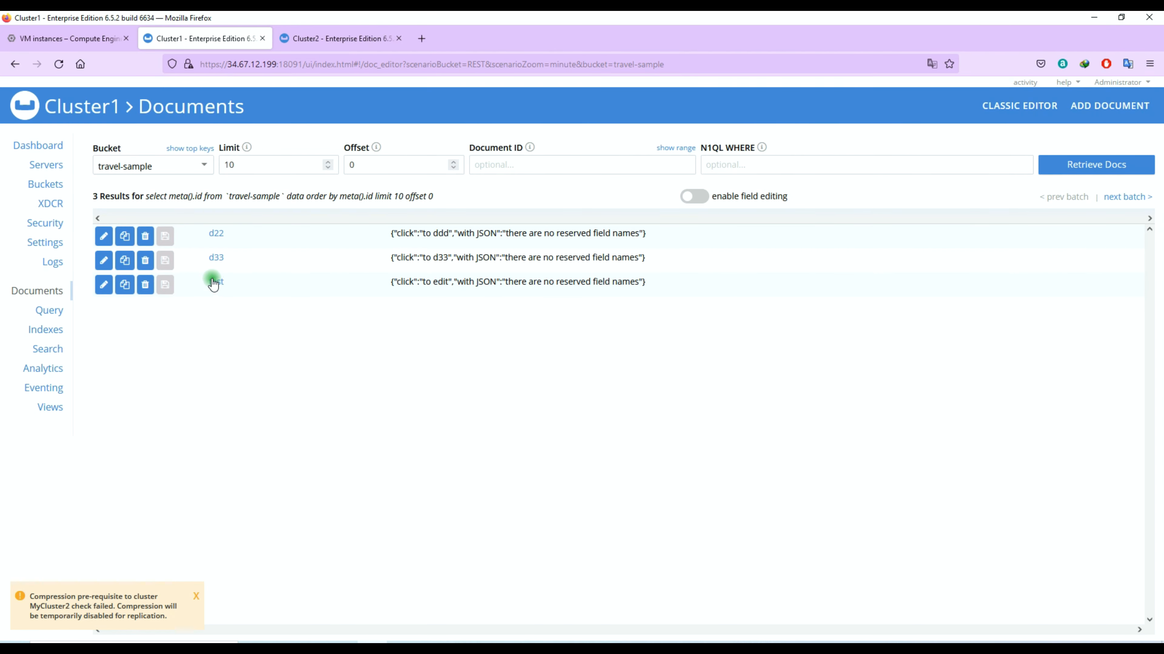
- Confirm the test document has replicated to Cluster2's travel-sample bucket
click(316, 39)
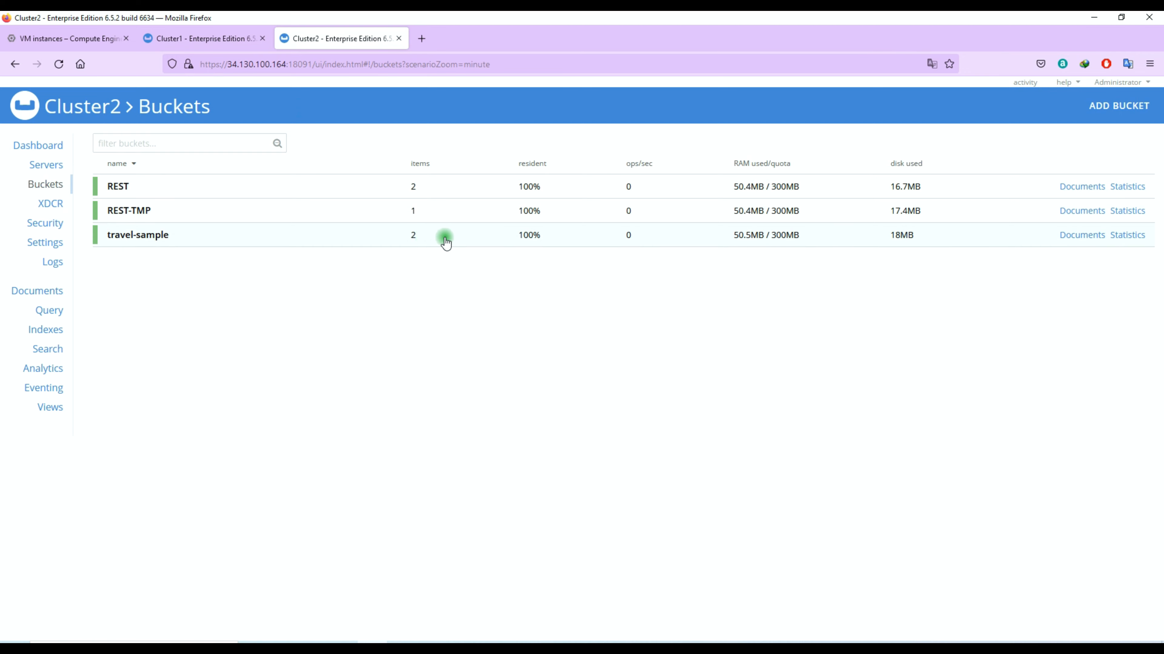
double_click(409, 236)
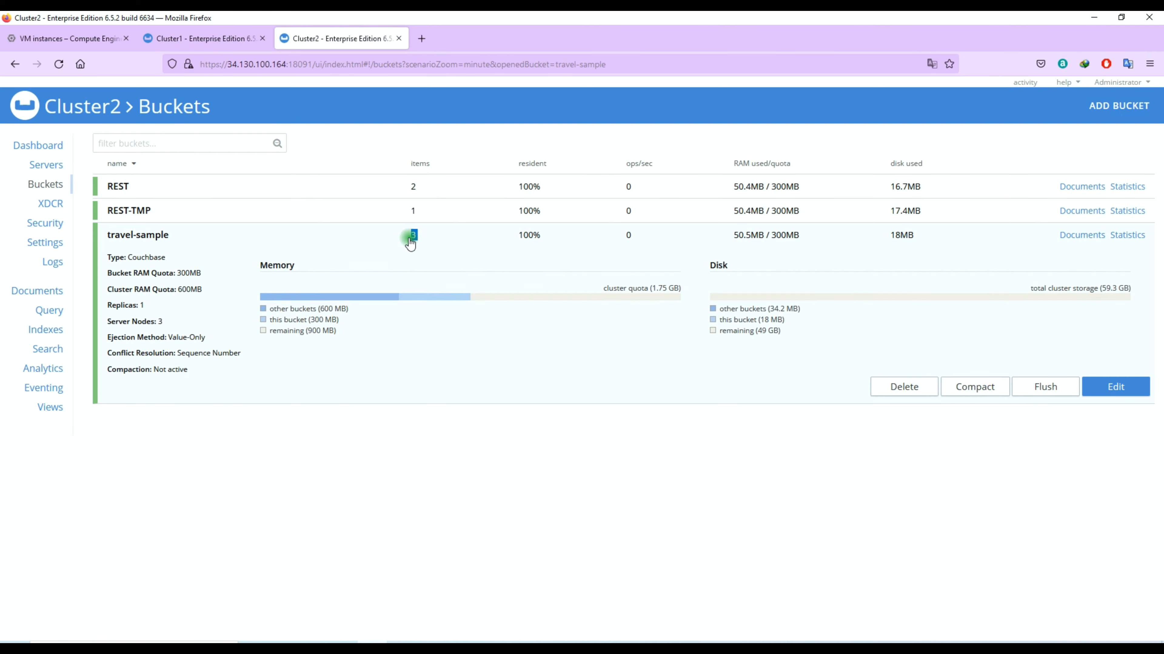
click(1081, 236)
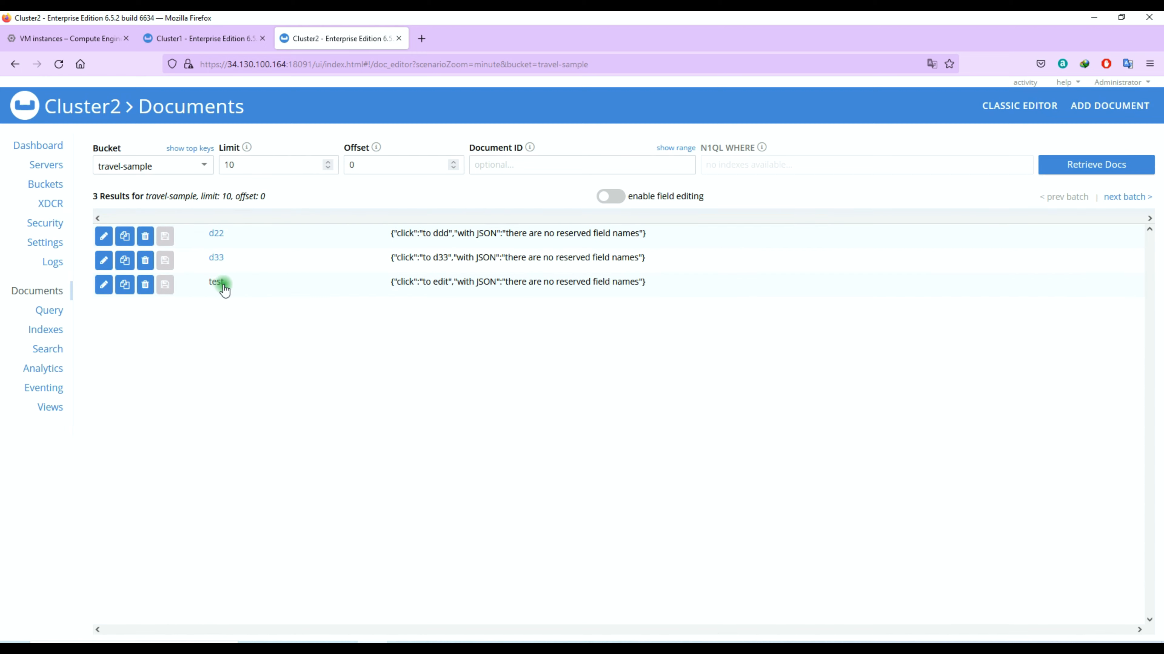
drag(225, 290, 211, 292)
- Delete the test document from Cluster1's travel-sample bucket
click(206, 38)
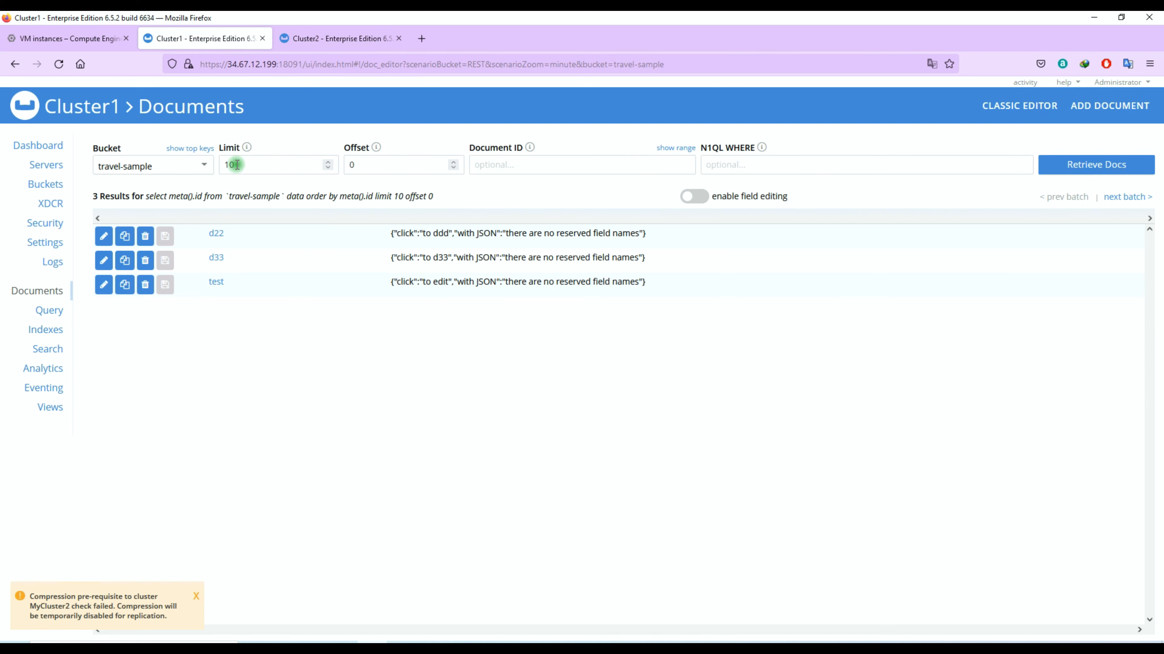
click(148, 291)
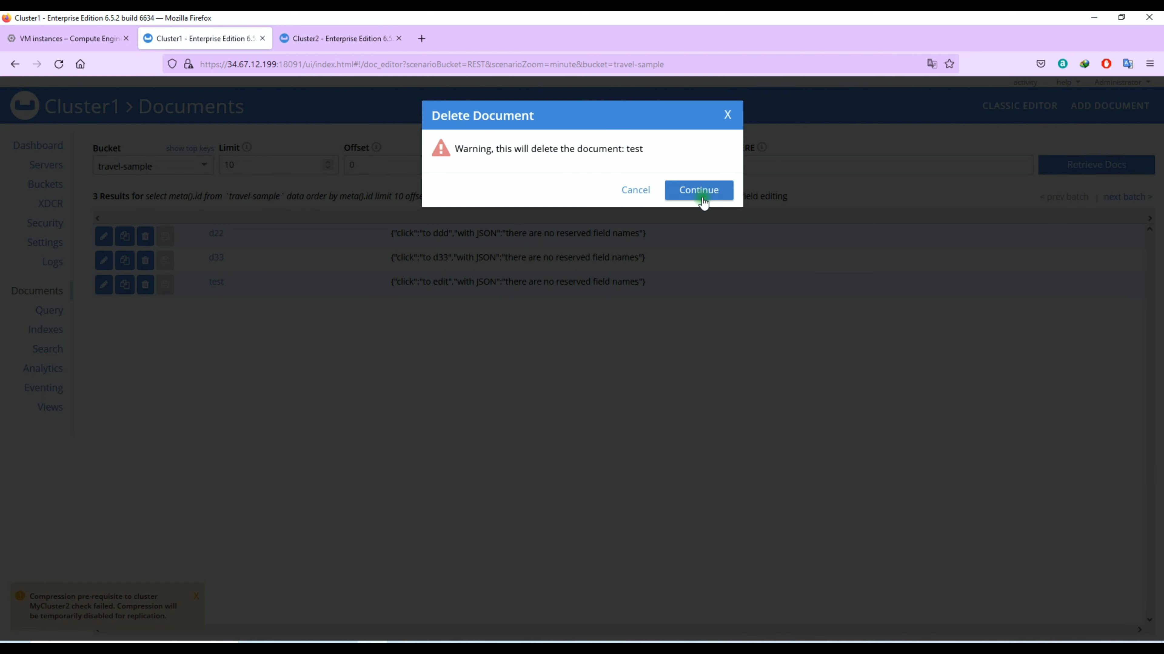
click(704, 201)
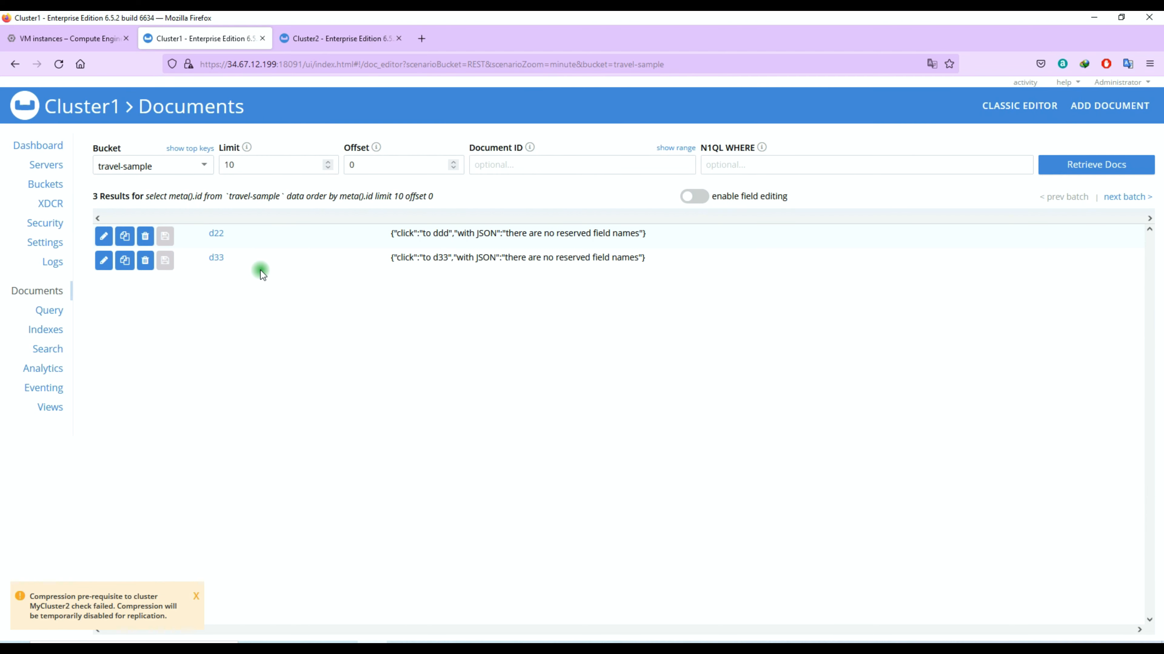
- Reload Cluster2's travel-sample documents and confirm test is still listed
click(338, 45)
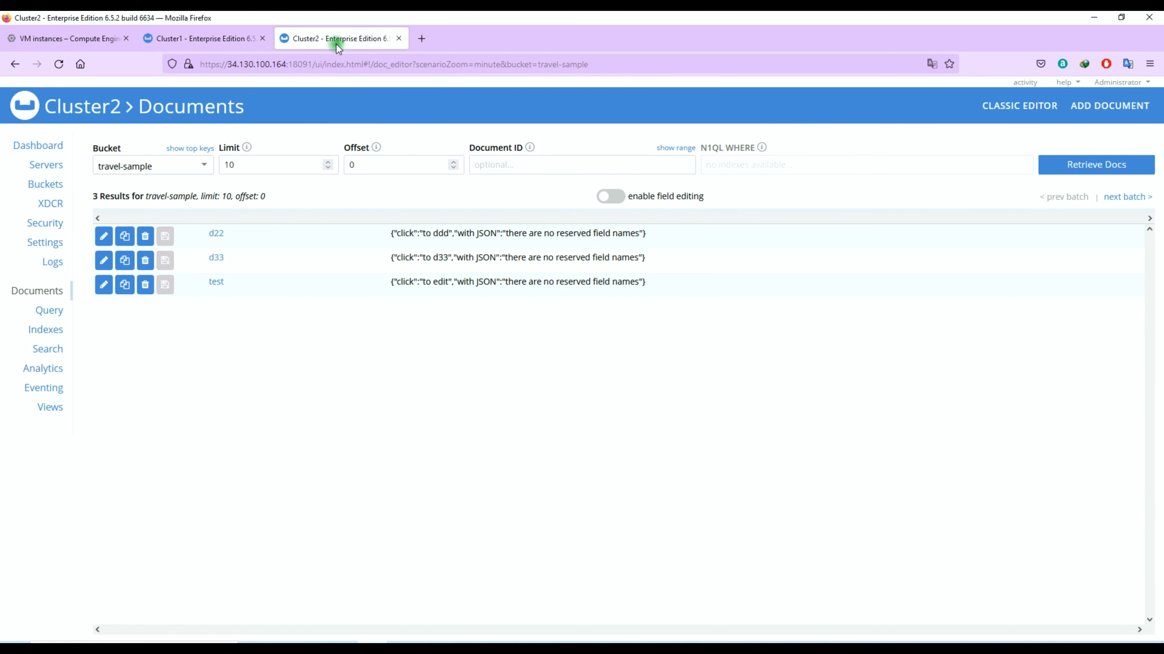
click(64, 65)
drag(233, 286, 216, 289)
- Compare the XDCR Replications pages of Cluster1 and Cluster2, ending on Cluster2's
click(51, 204)
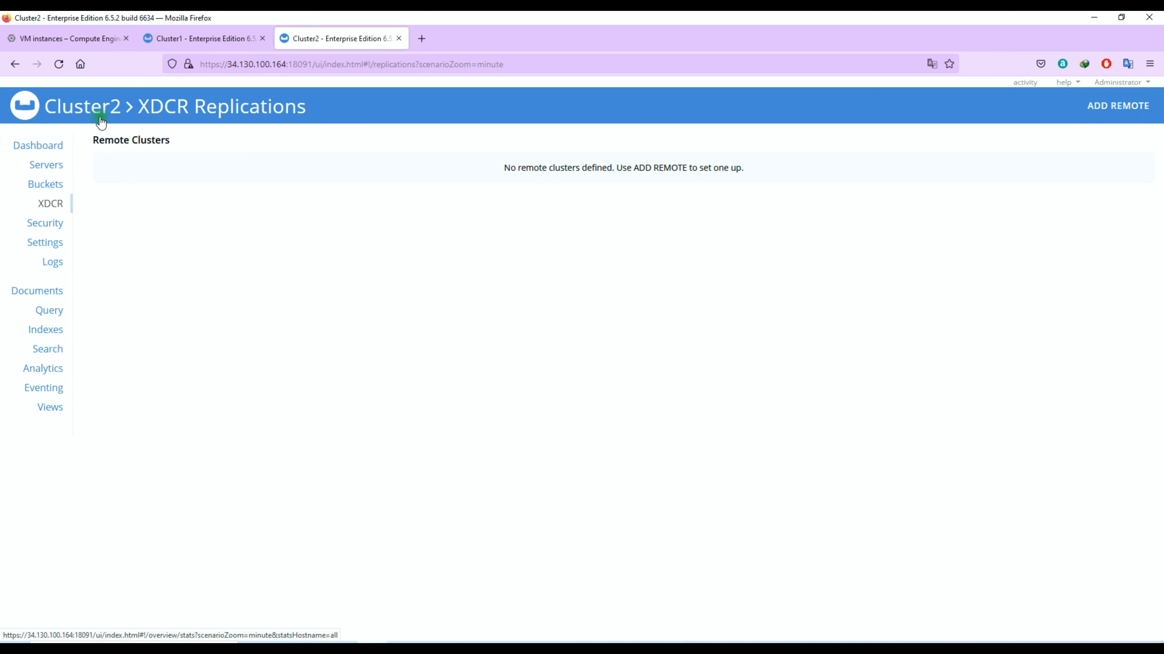
click(214, 37)
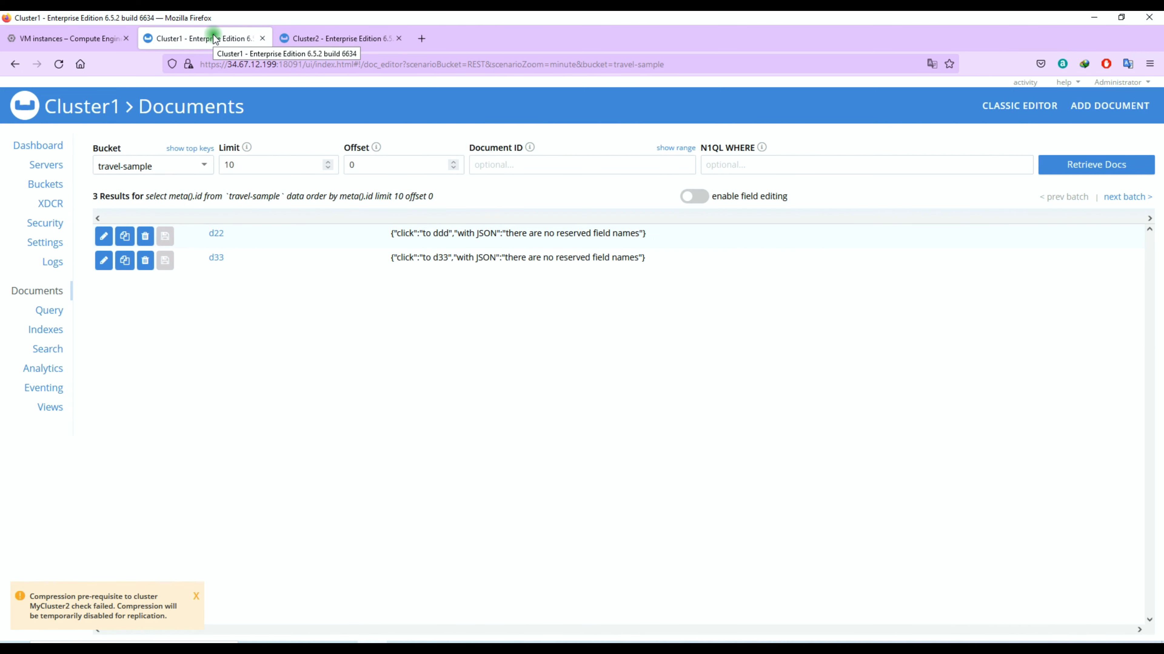
click(54, 202)
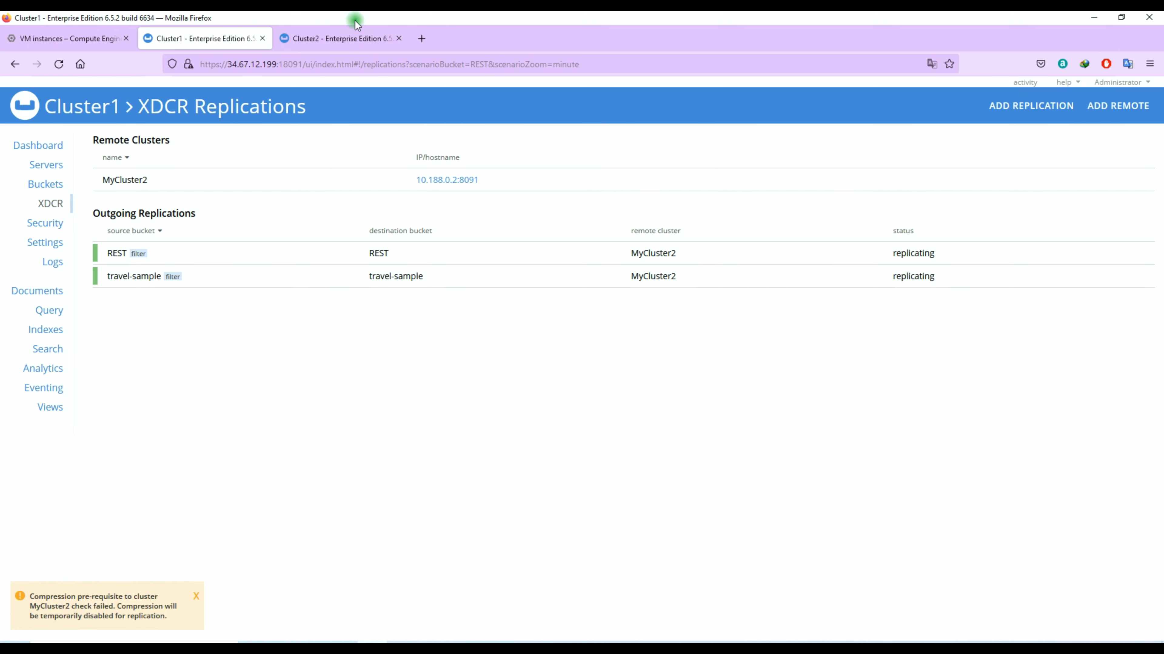
click(348, 37)
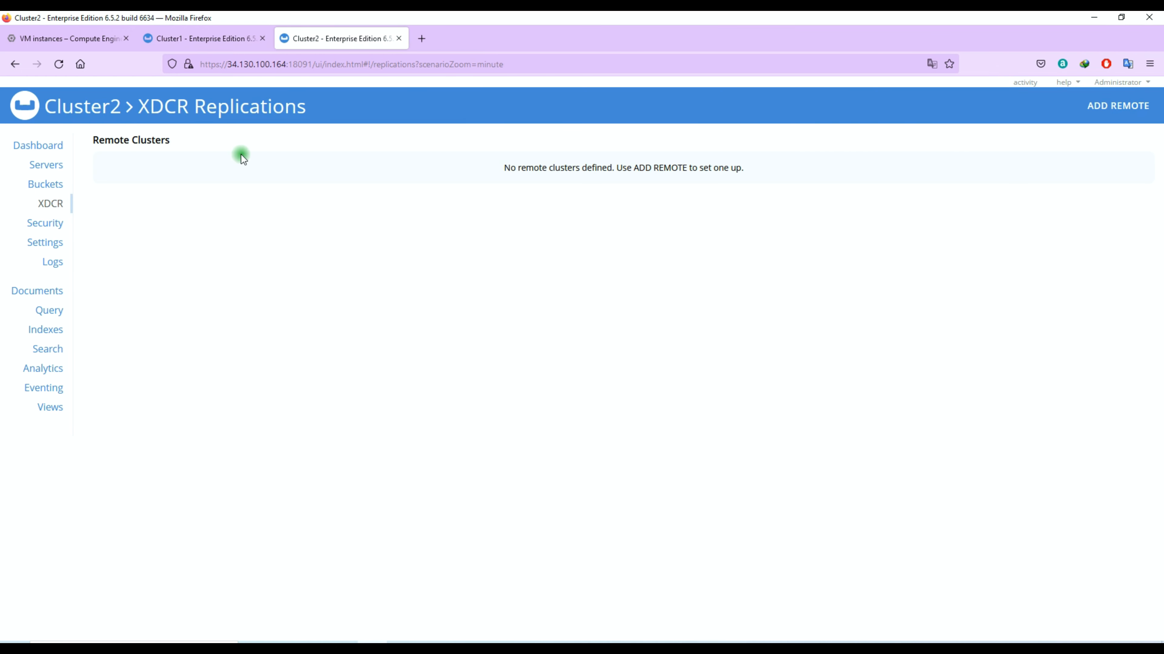
click(171, 39)
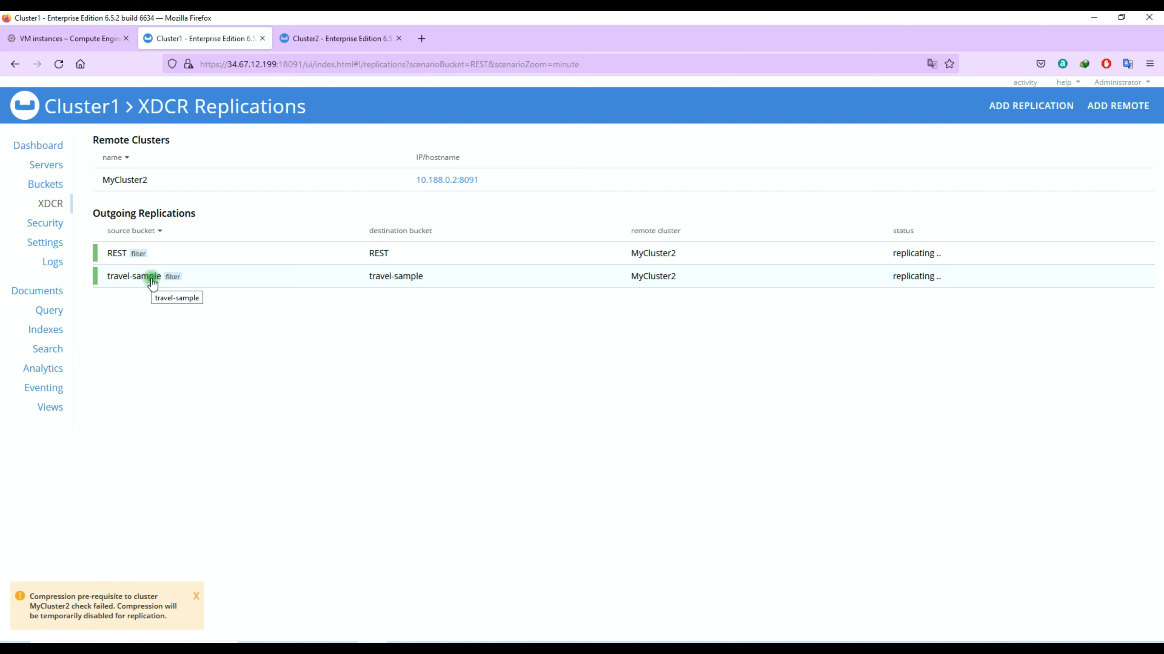
click(45, 183)
click(54, 204)
click(364, 29)
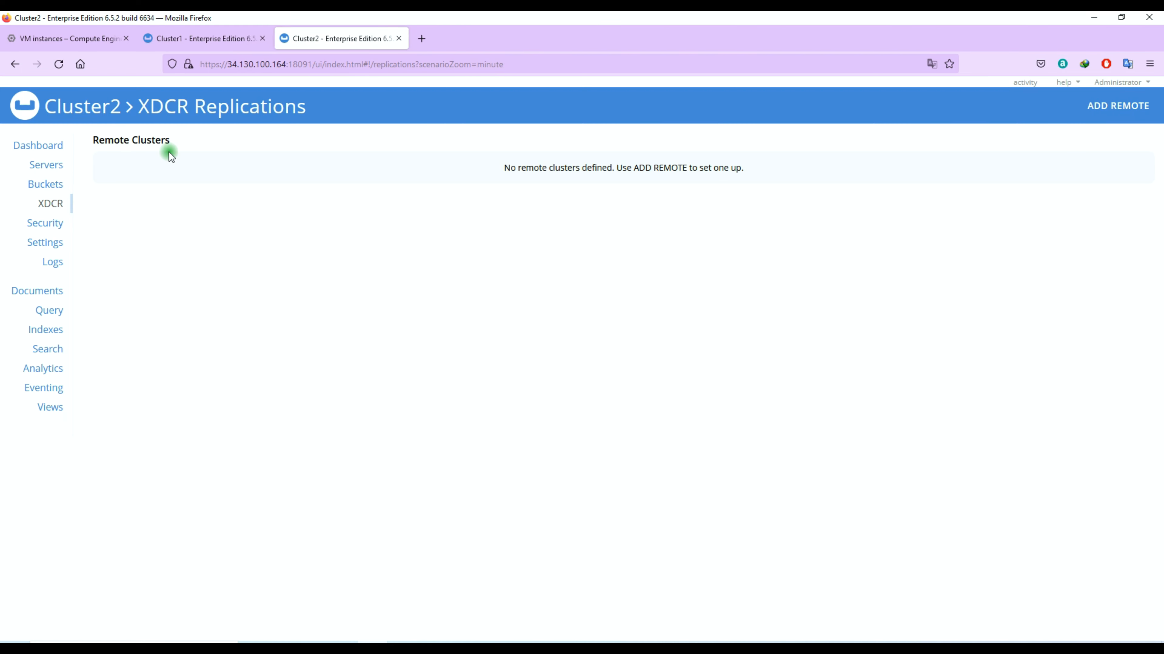
- Name the new remote cluster MyCluster1 and enter Cluster1's IP 10.128.0.2
click(1109, 110)
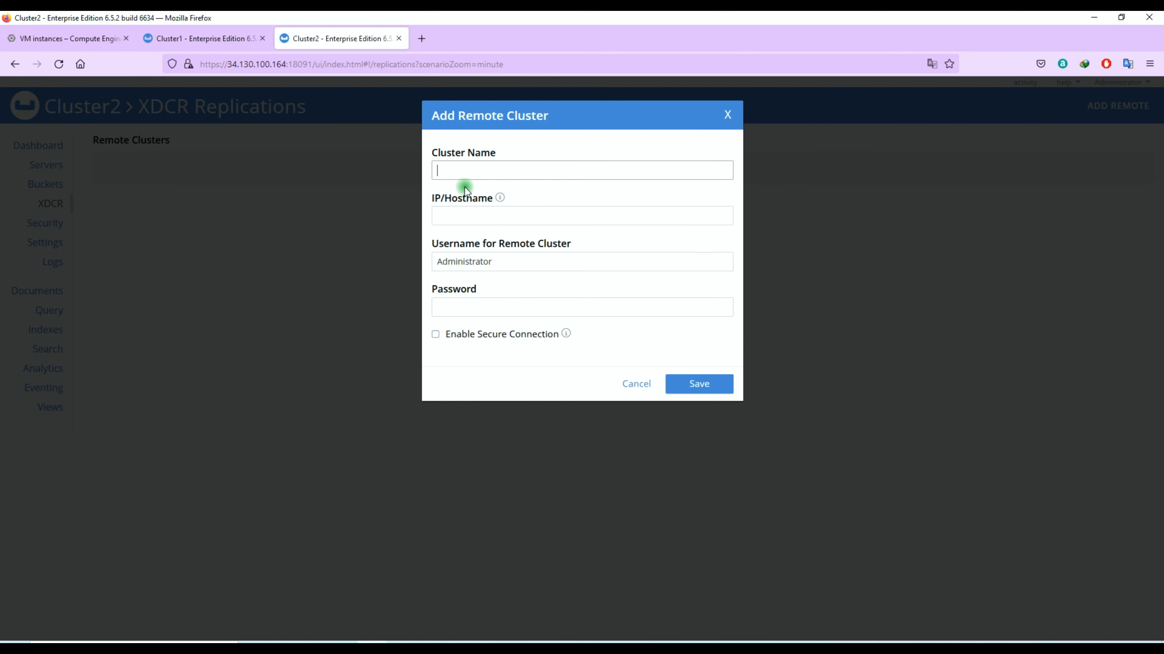
text(MyCluster1)
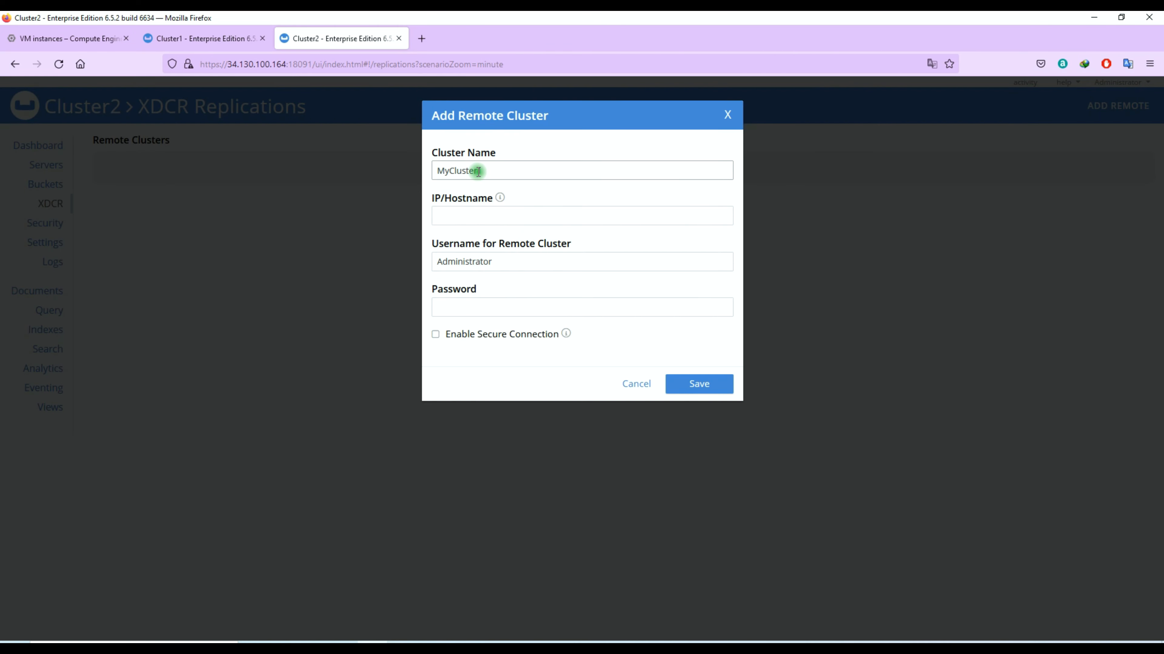
click(205, 30)
click(45, 164)
drag(158, 192, 114, 201)
key(ctrl+c)
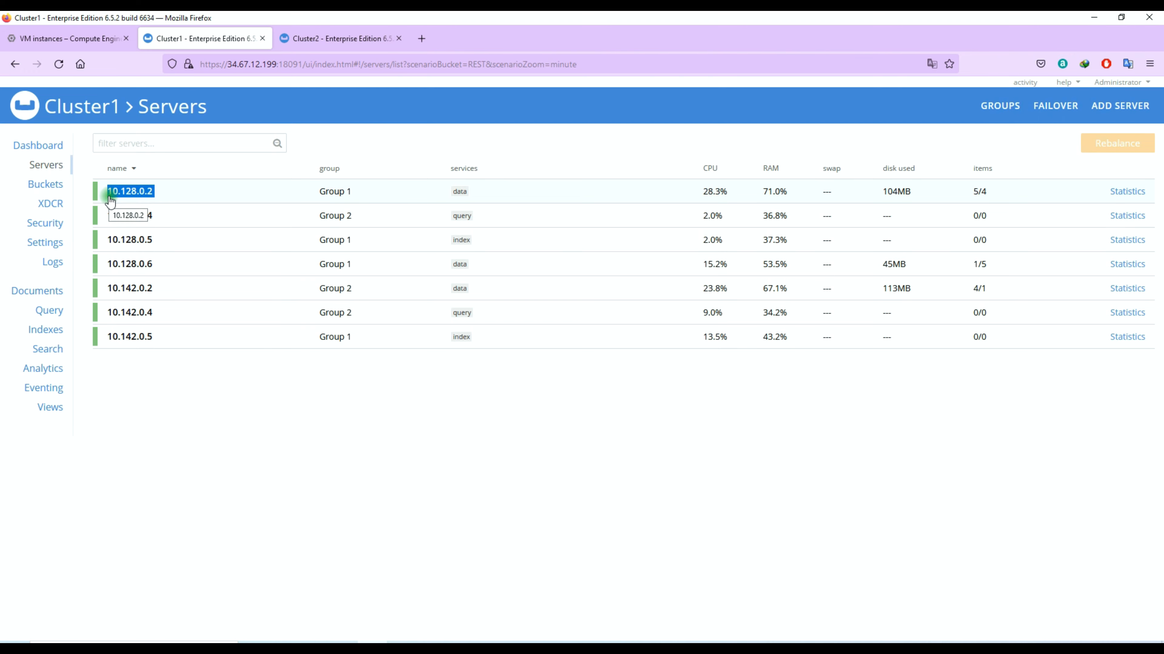
click(285, 39)
click(532, 223)
key(ctrl+v)
click(500, 304)
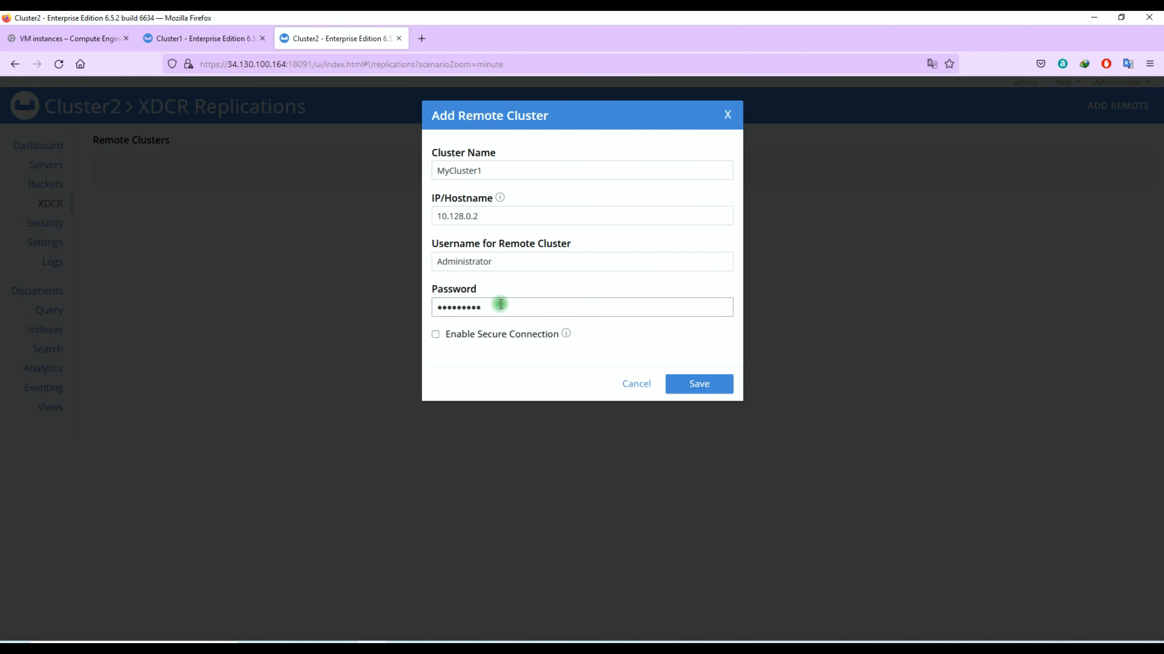
- Enable full encryption and paste Cluster1's root certificate into the remote cluster form
click(487, 335)
click(478, 377)
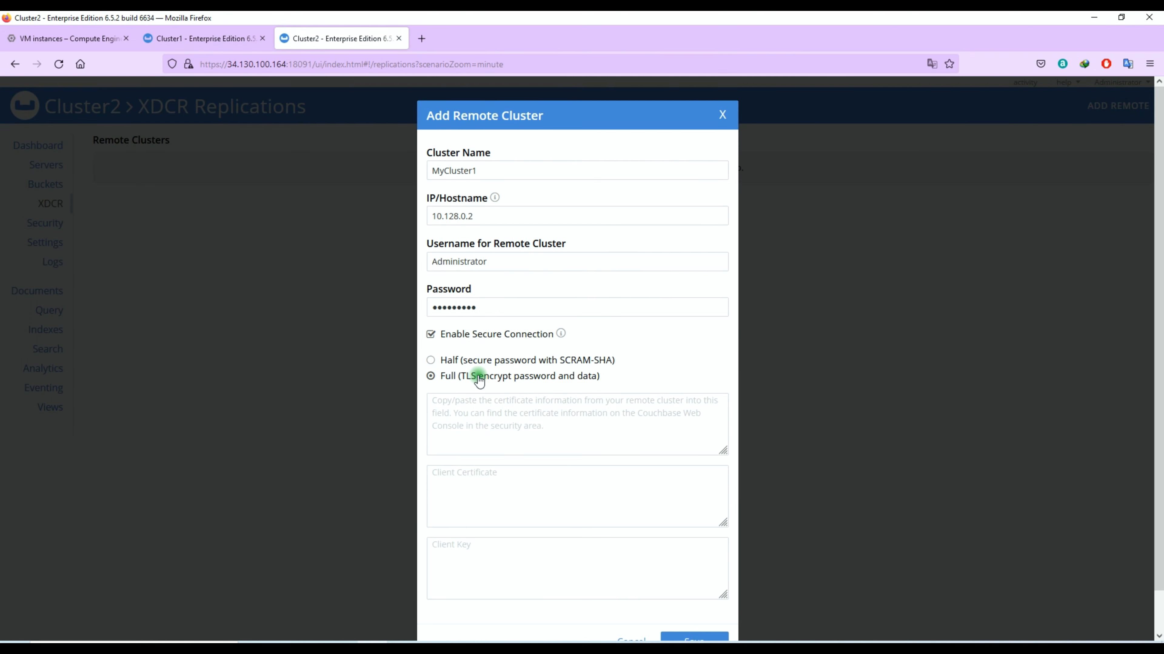
click(205, 38)
click(51, 238)
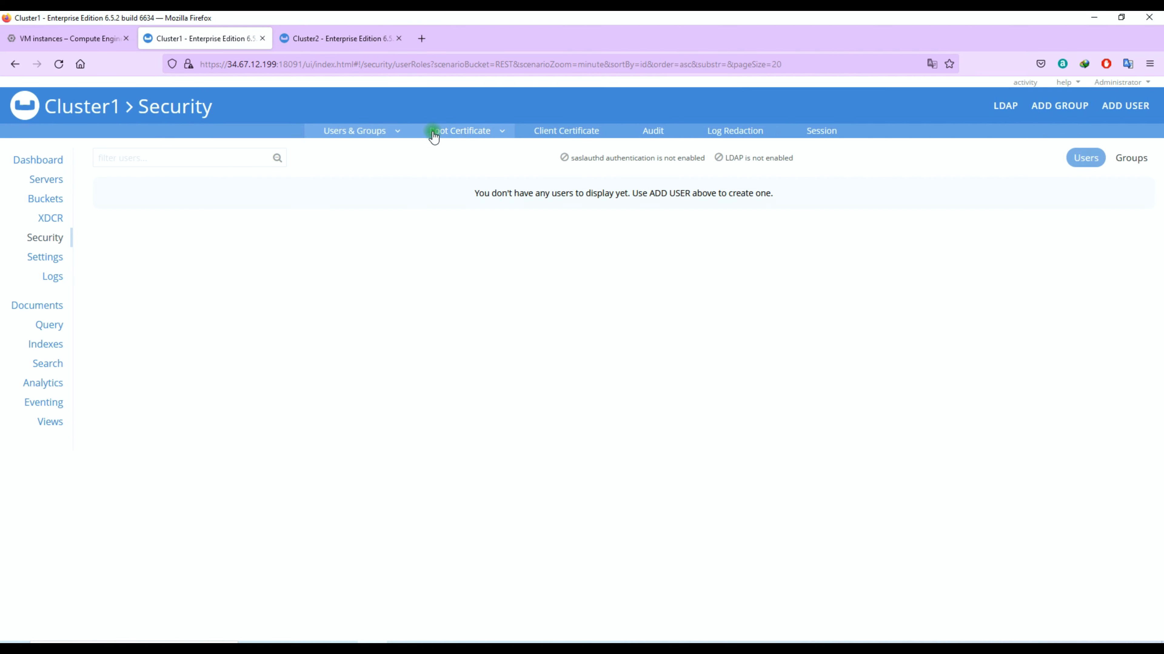
click(435, 132)
drag(294, 330, 304, 329)
key(ctrl+a)
right_click(304, 248)
click(330, 328)
click(310, 39)
click(478, 416)
key(ctrl+v)
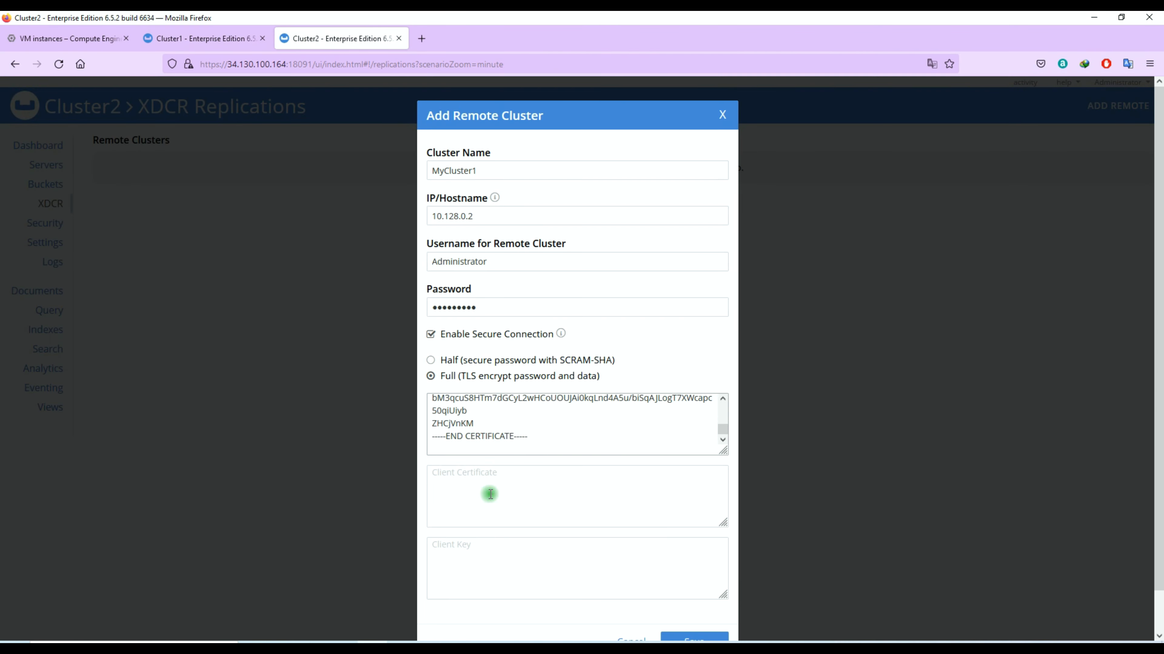
- Save the MyCluster1 remote cluster on Cluster2
key(ctrl+minus)
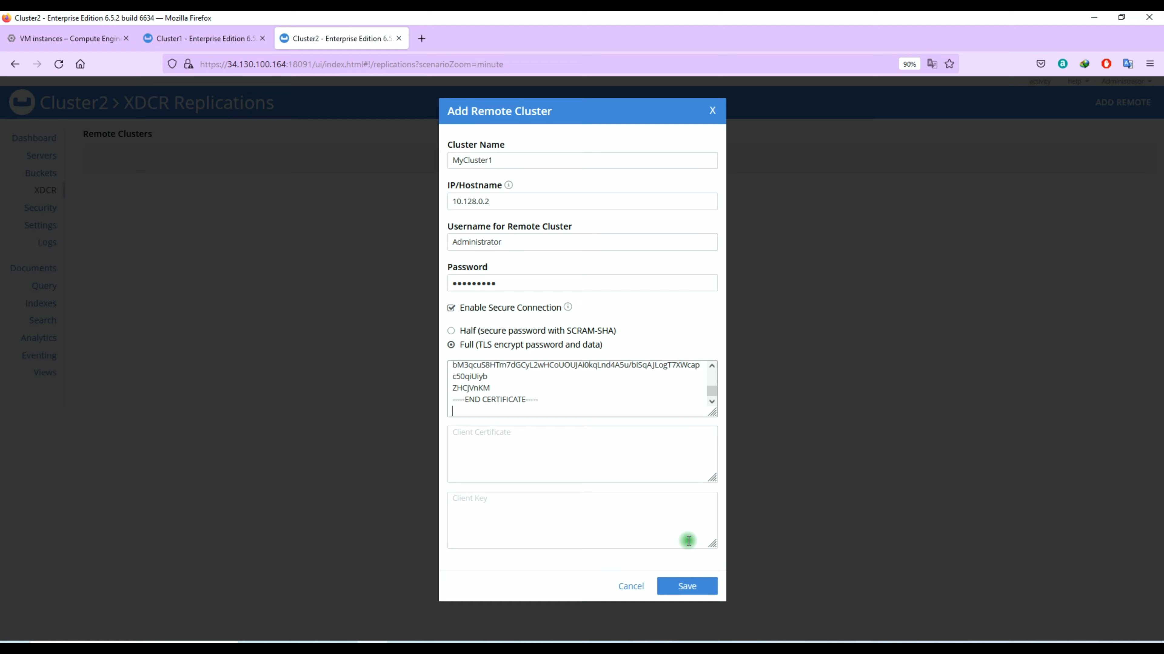
click(703, 589)
key(ctrl+0)
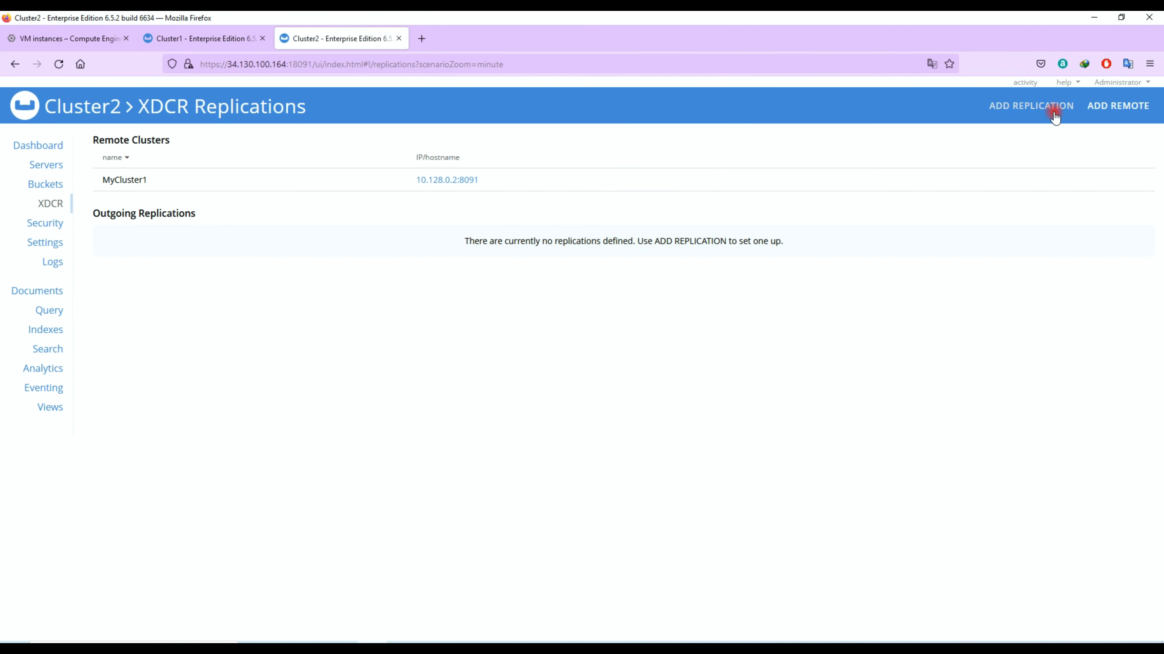
click(1038, 117)
- Set the replication source to REST, remote cluster MyCluster1, and remote bucket REST
click(507, 169)
click(500, 184)
click(205, 39)
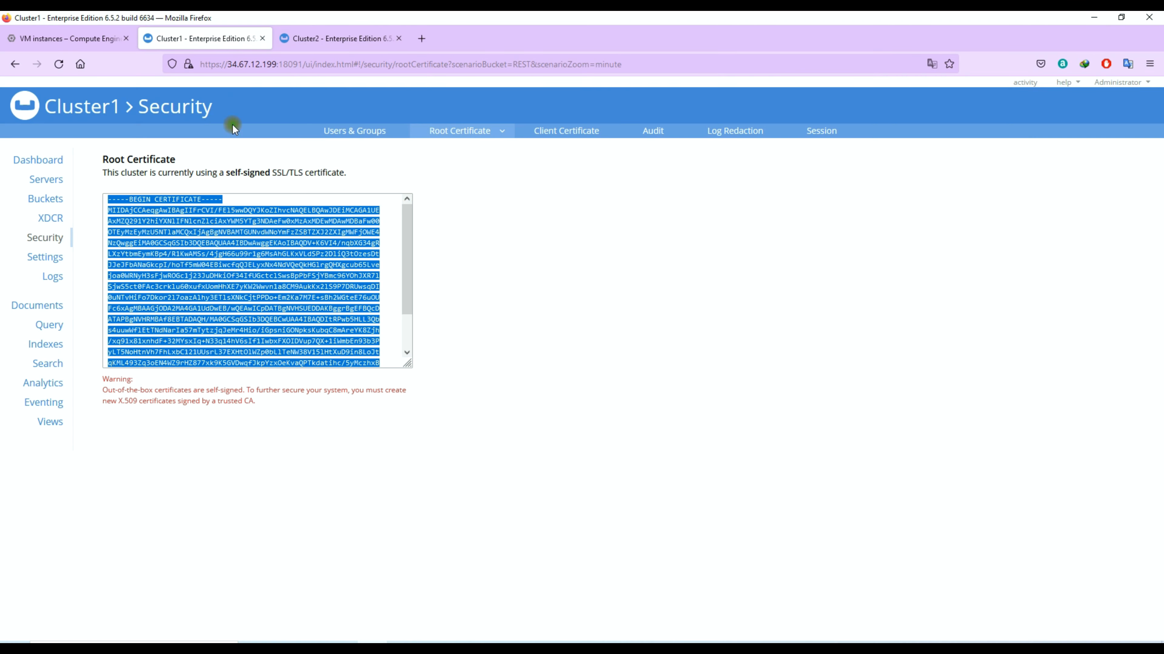
click(50, 204)
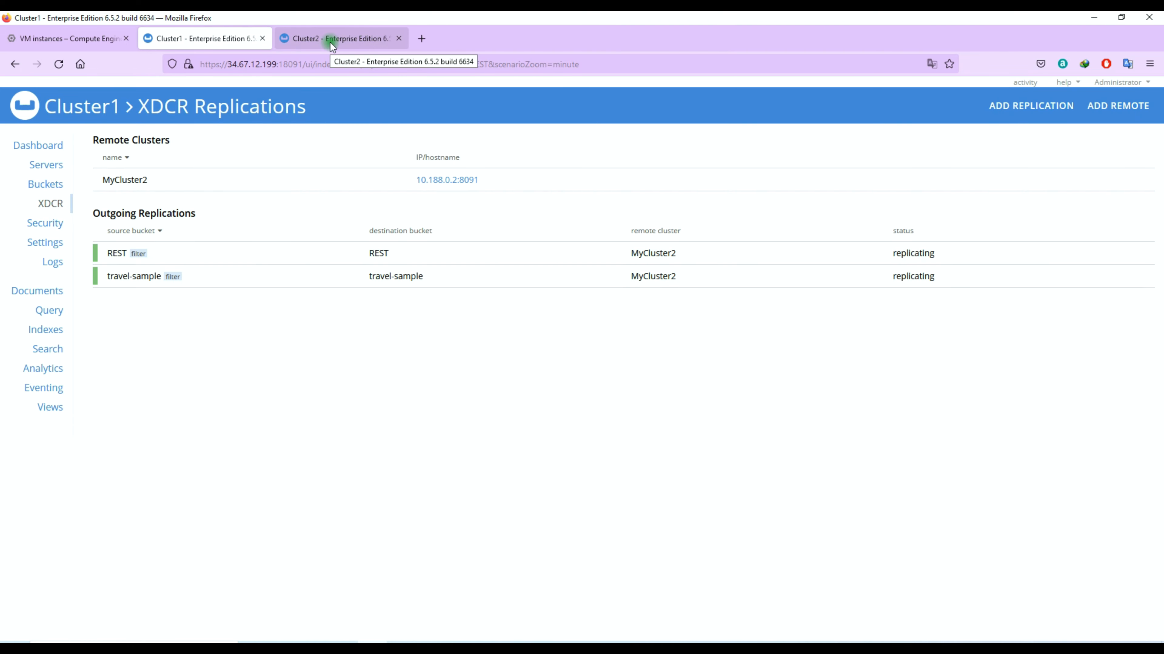
click(333, 41)
click(497, 212)
click(491, 231)
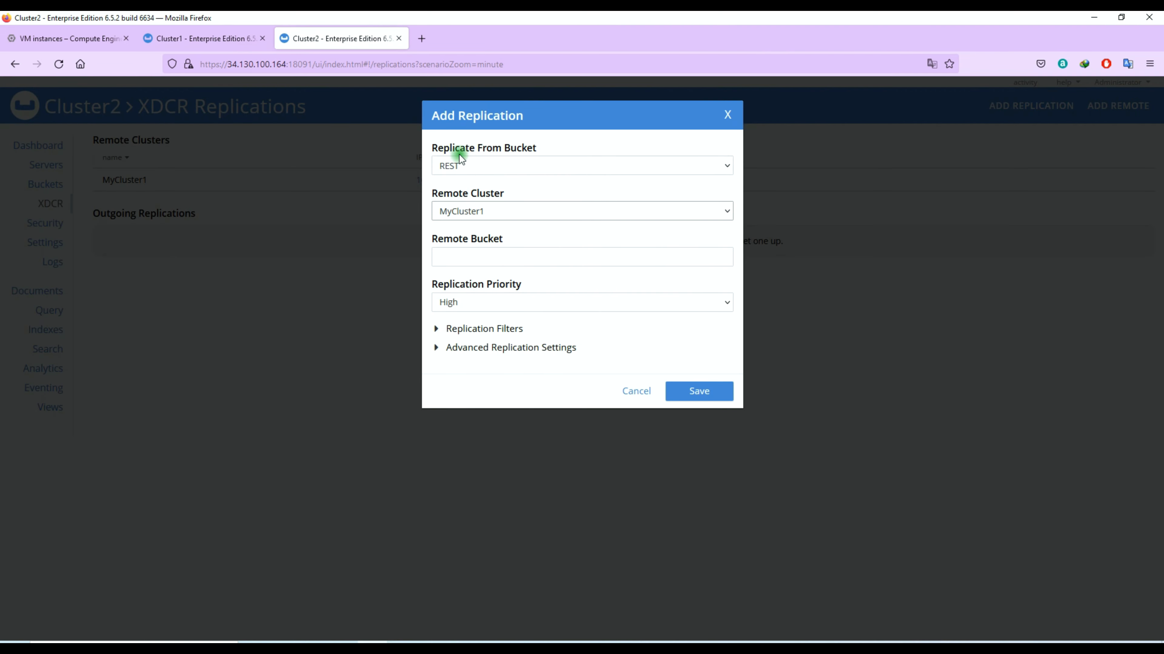
click(483, 255)
key(Caps_Lock)
text(REST)
key(Caps_Lock)
click(568, 322)
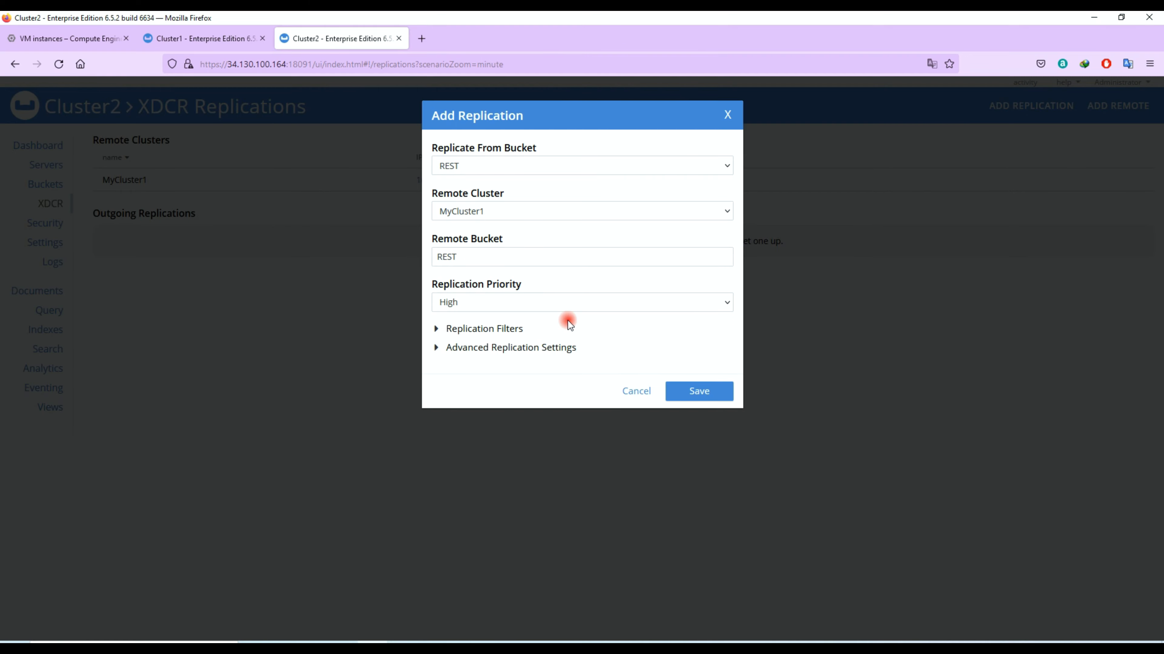
- Paste the REGEXP_CONTAINS filter expression matching IDs with ^rep*
click(568, 327)
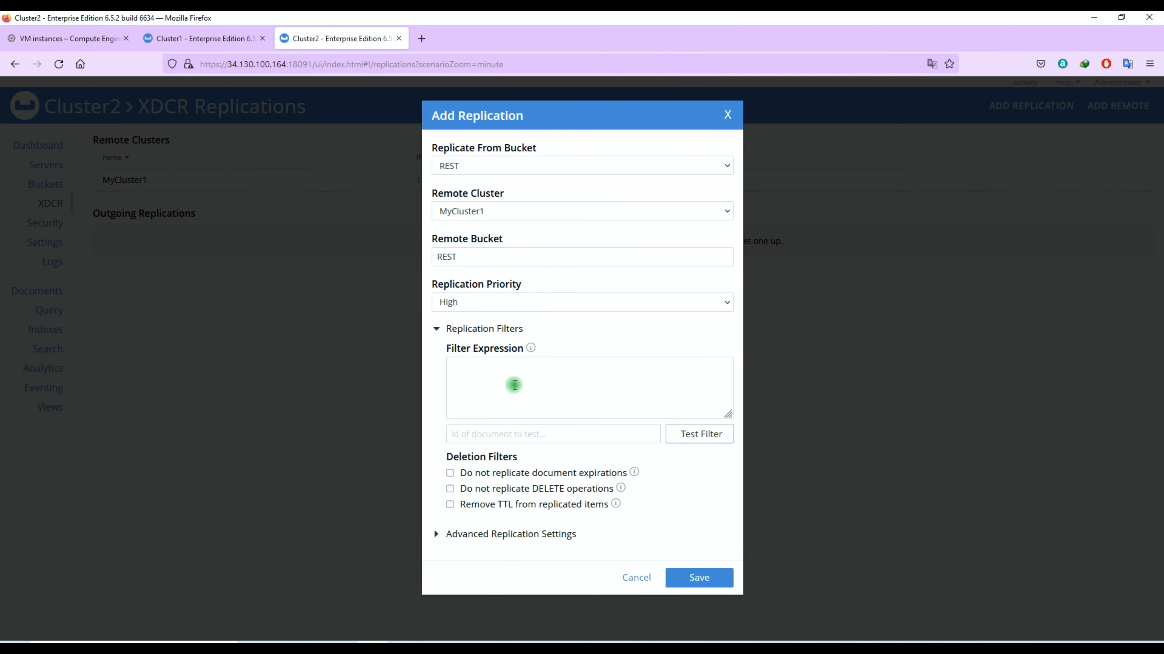
key(alt+Tab)
right_click(285, 137)
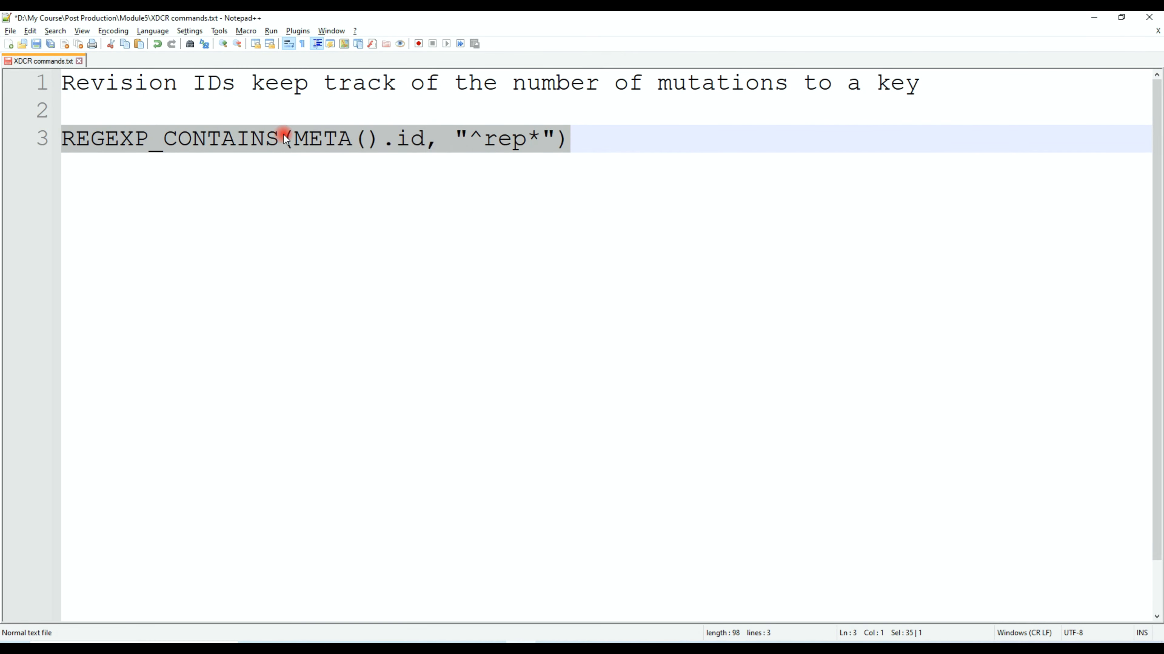
click(320, 160)
click(1095, 19)
click(512, 379)
key(ctrl+v)
click(570, 432)
- Test the filter against repl1, skip DELETE operations, and save the replication
text(rep1)
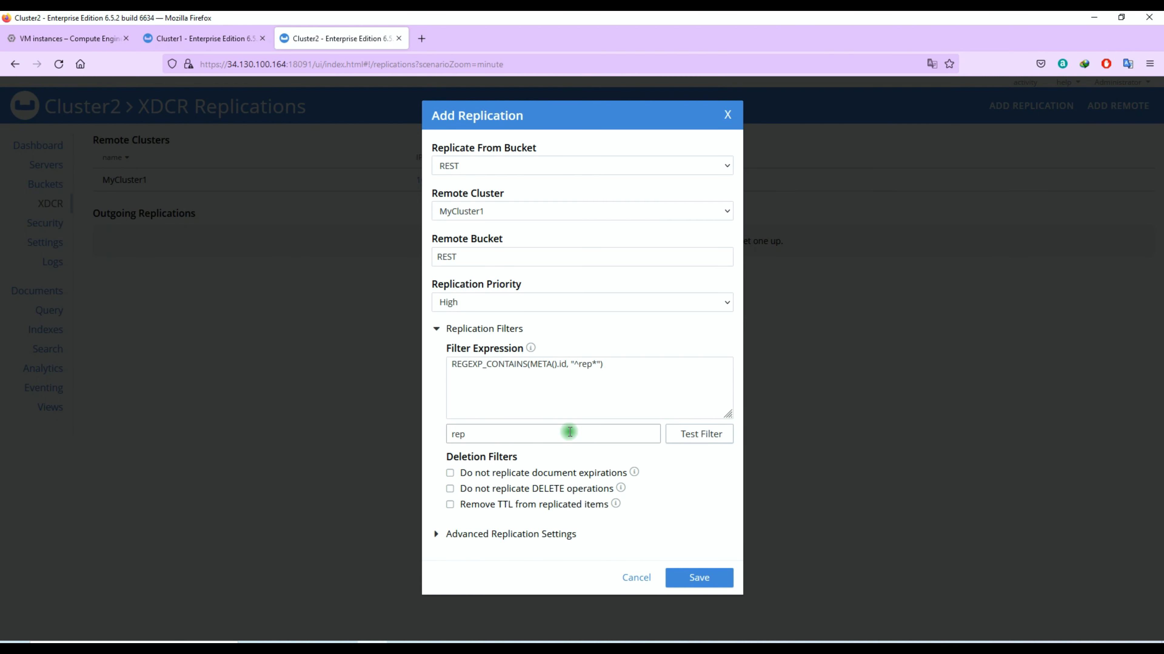
click(689, 436)
click(461, 438)
text(l)
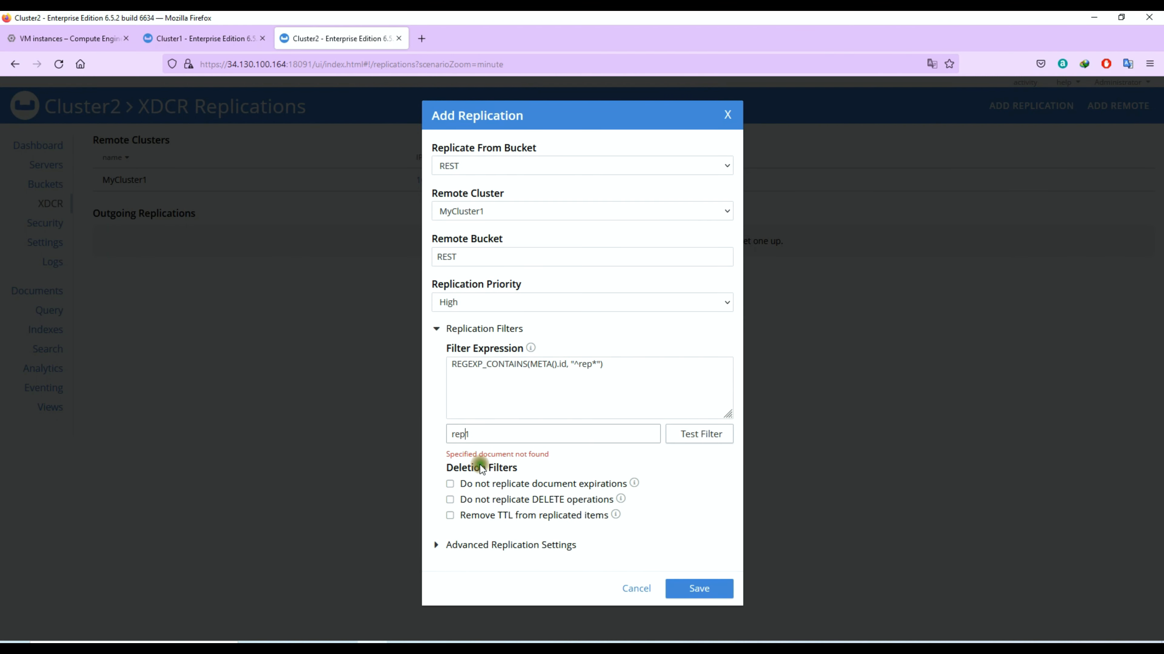
click(680, 432)
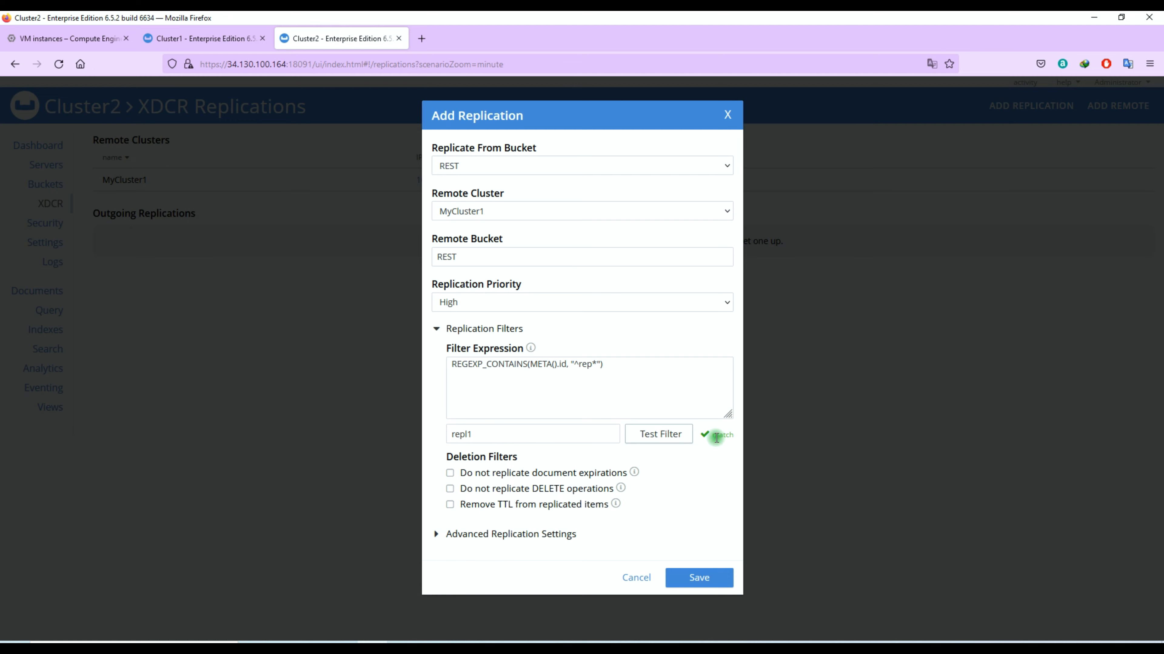
click(534, 489)
click(695, 578)
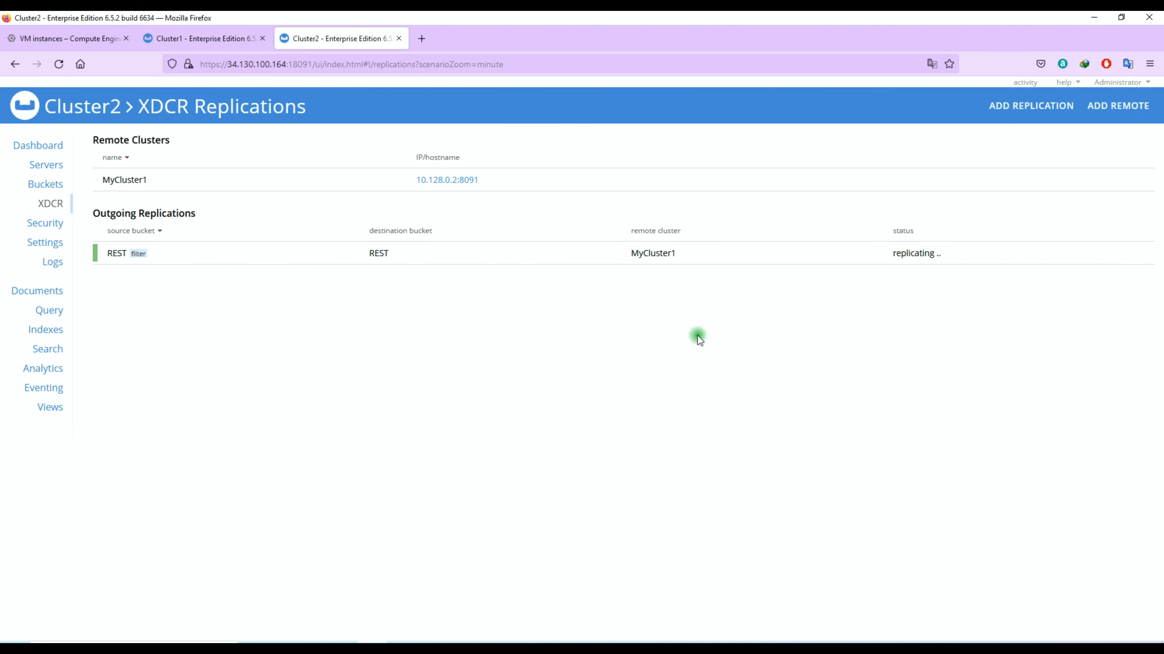
- Open the REST replication's settings and re-save them
click(560, 261)
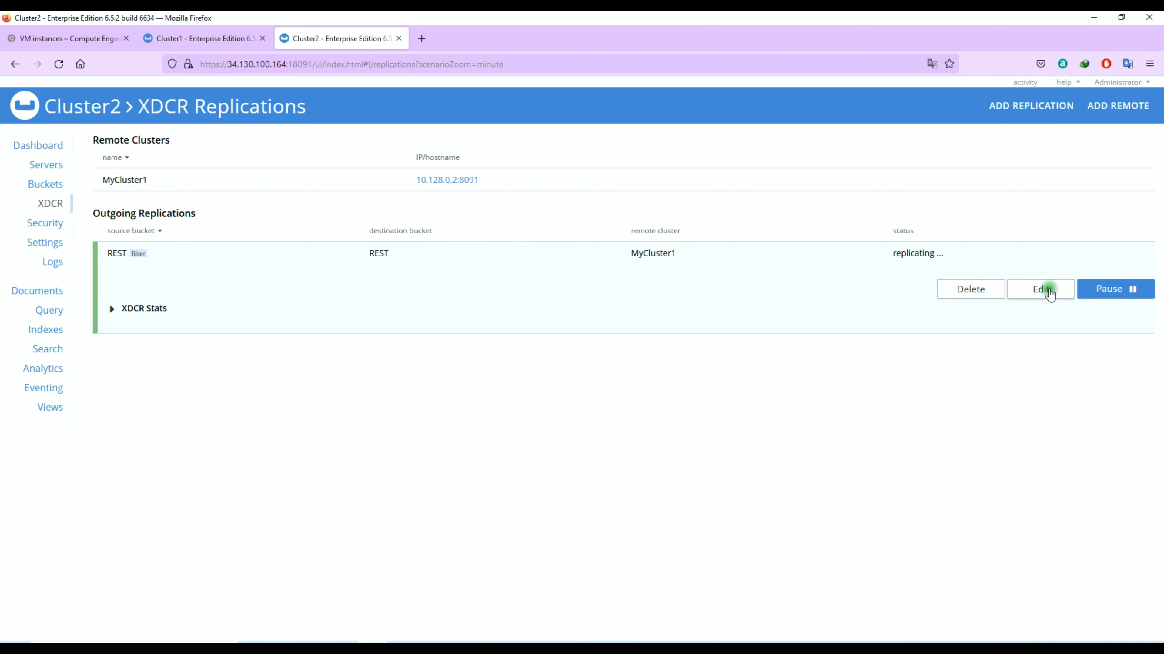
click(1041, 289)
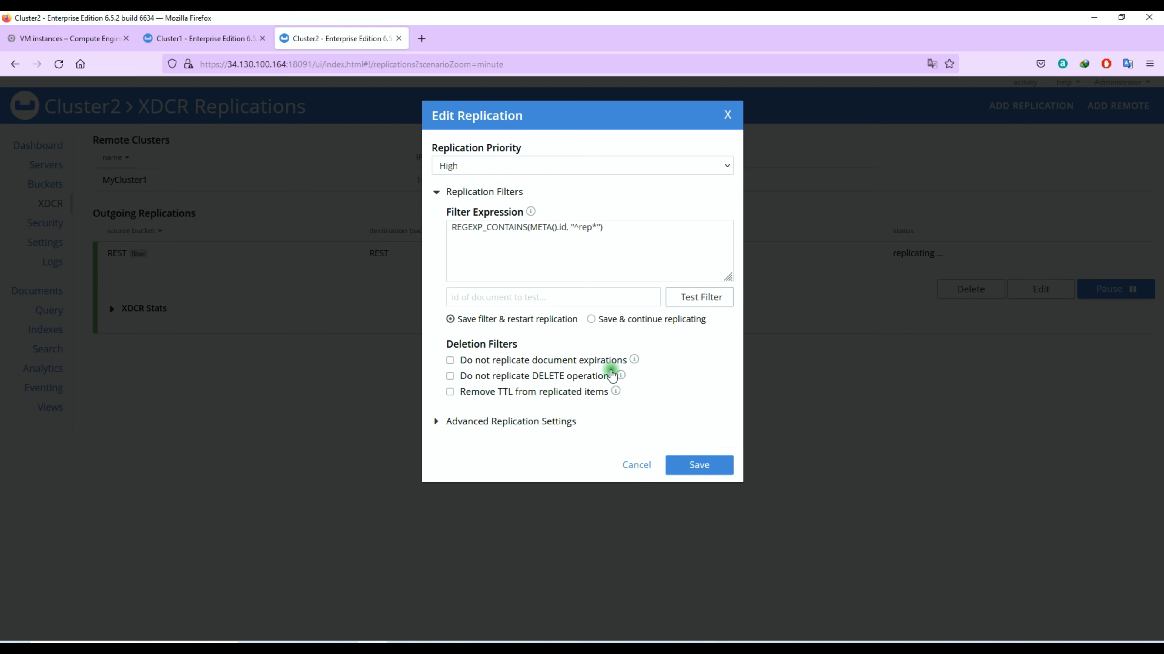
click(682, 469)
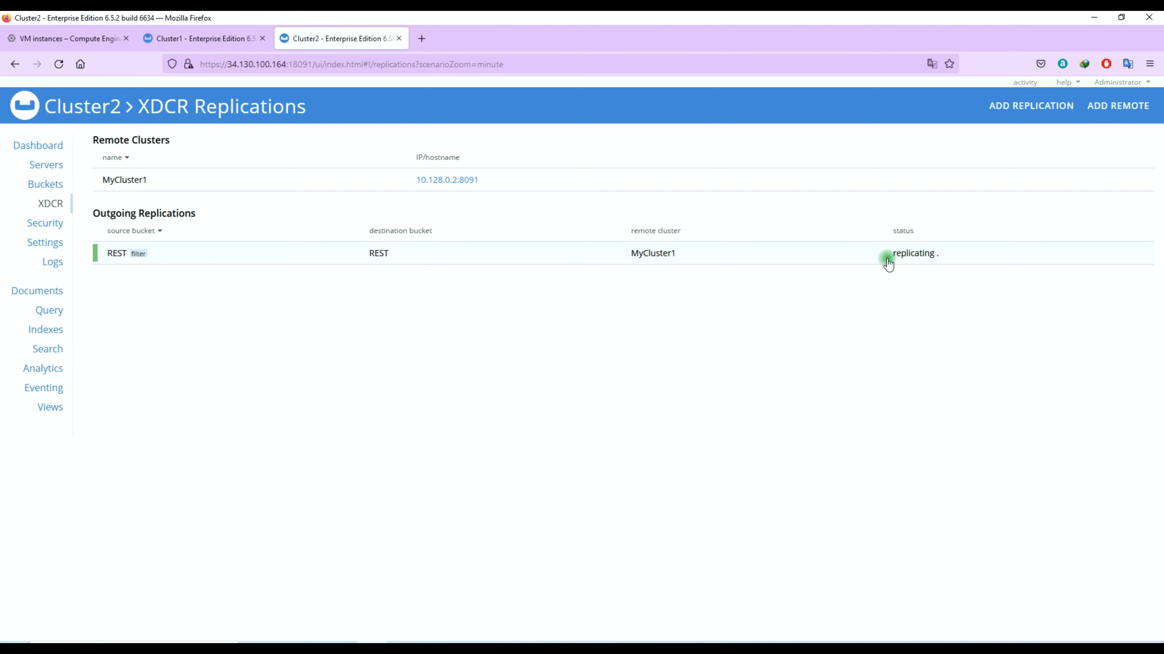
drag(891, 256, 1054, 271)
click(1055, 270)
- Replicate travel-sample to MyCluster1's travel-sample bucket, skipping DELETE operations
click(1031, 106)
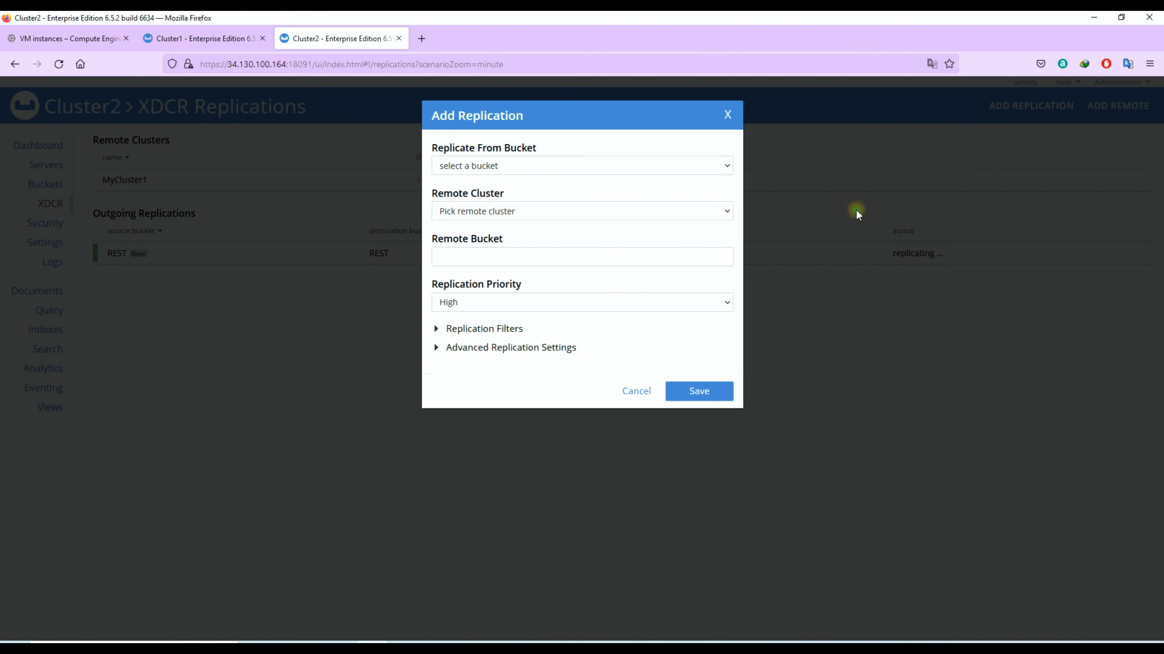
click(548, 169)
click(555, 216)
click(565, 250)
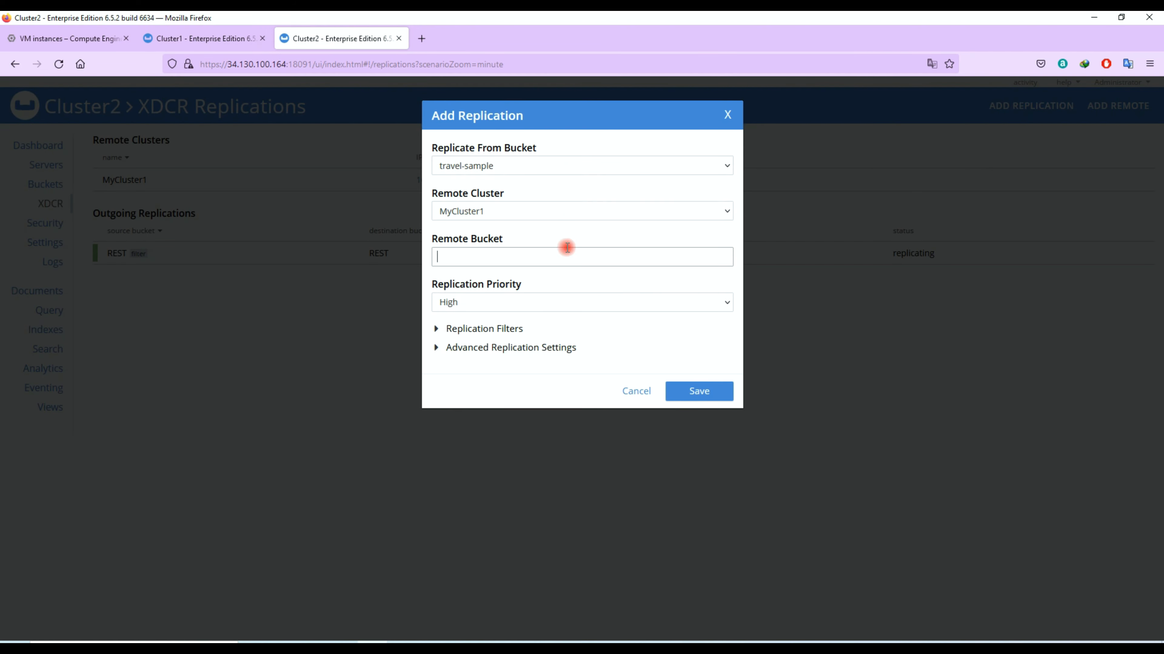
text(travel-sample)
key(Tab)
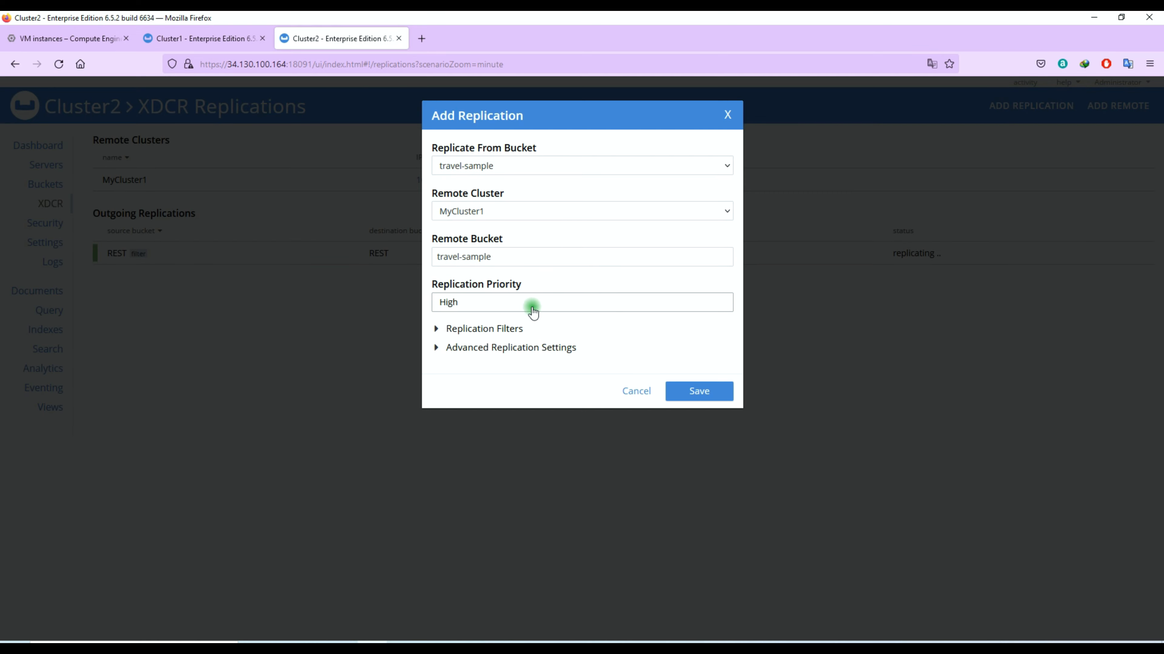
click(504, 330)
click(511, 488)
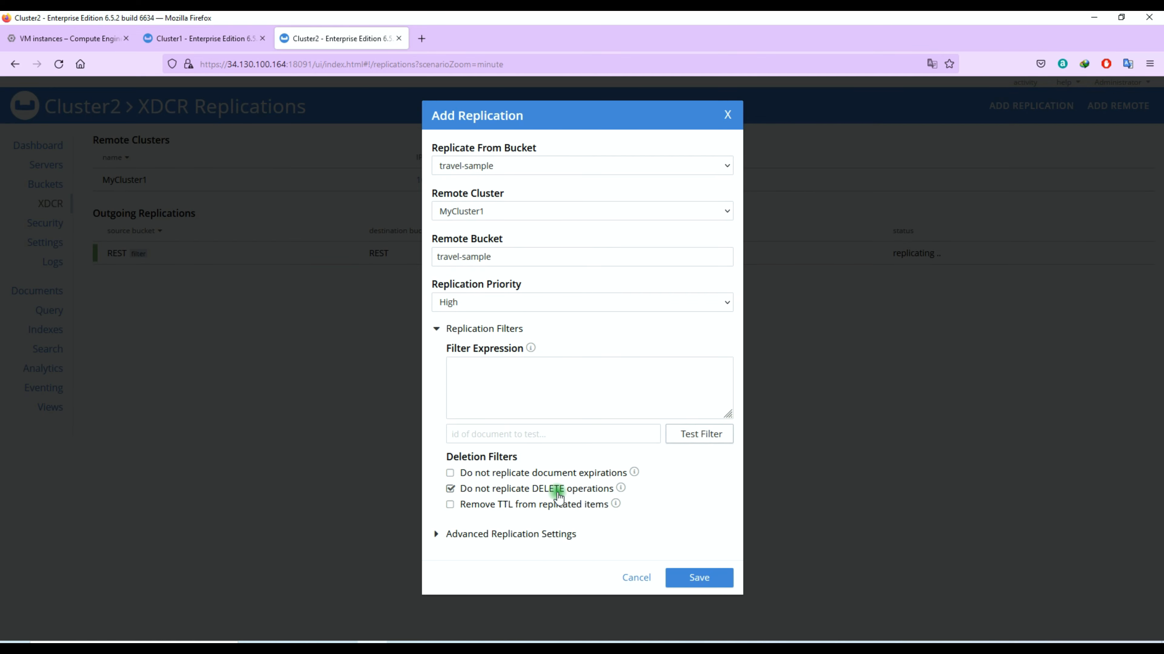
click(696, 571)
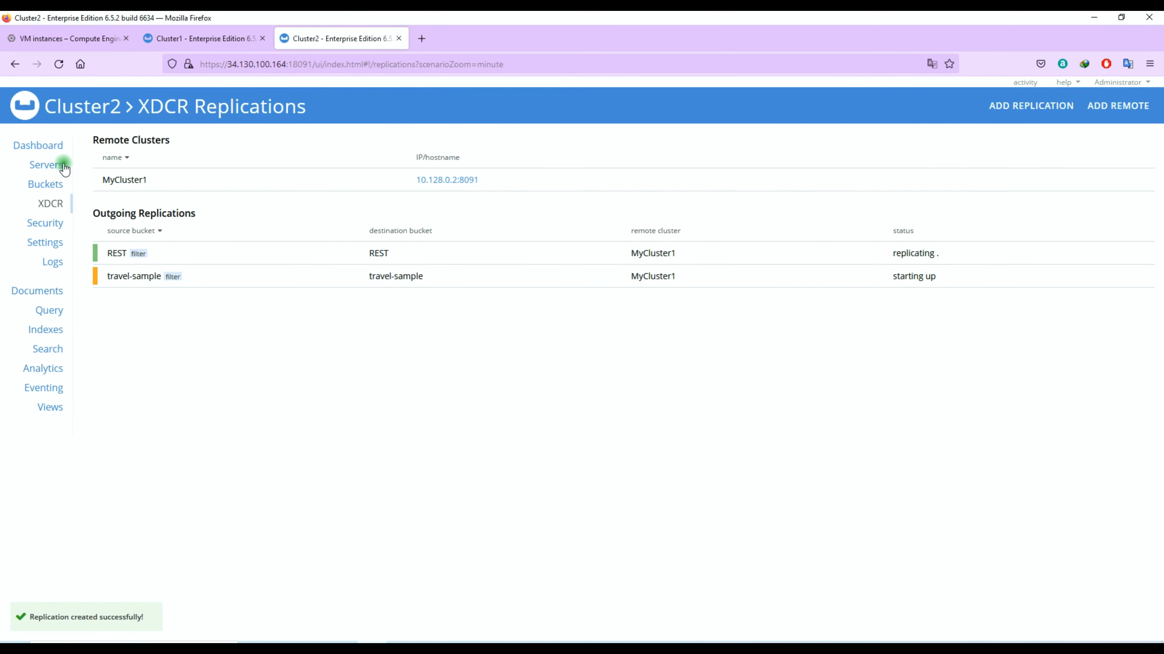
click(50, 185)
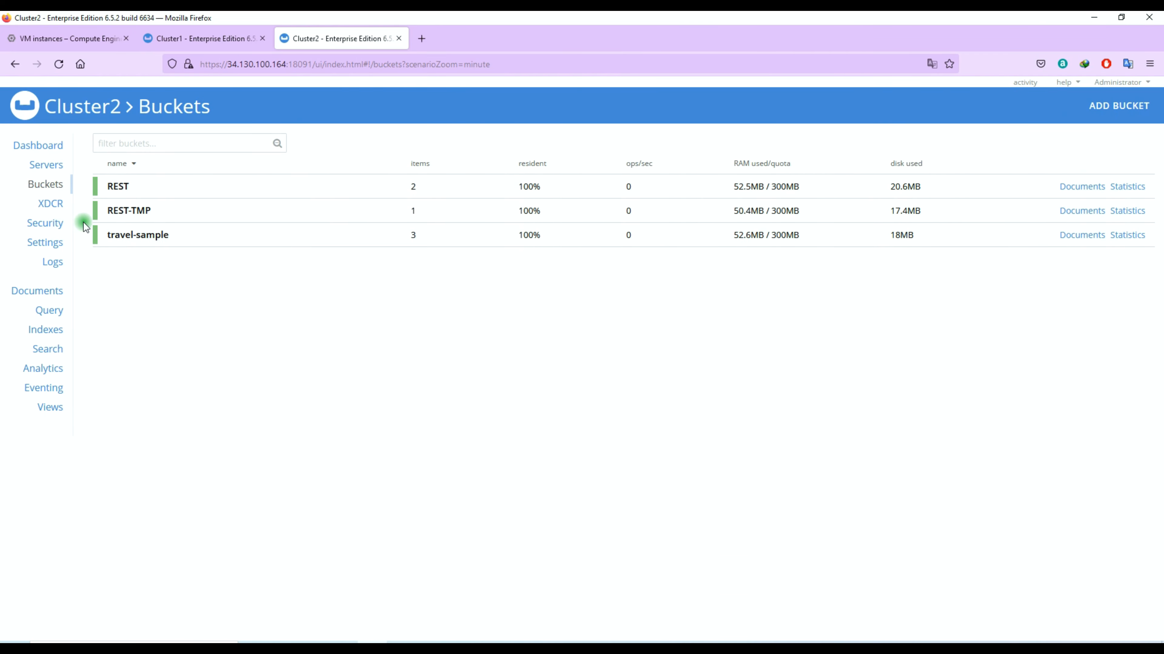
- Inspect Cluster2's repl1 document in REST, then go to Cluster1's Buckets page
click(199, 40)
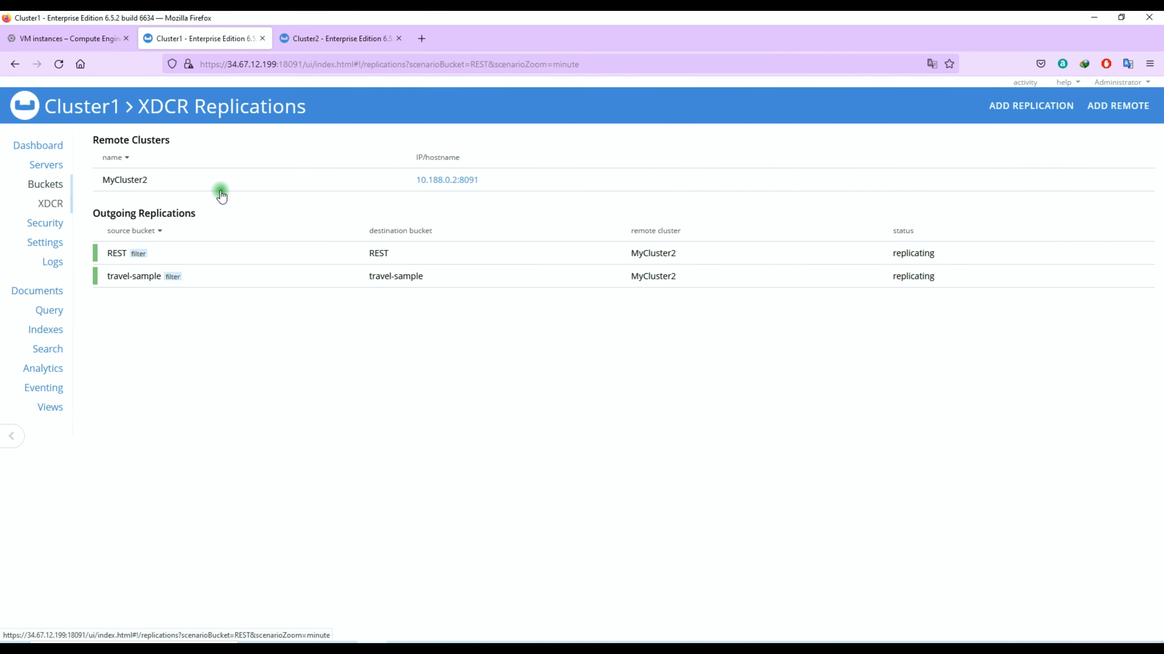
key(ctrl+Tab)
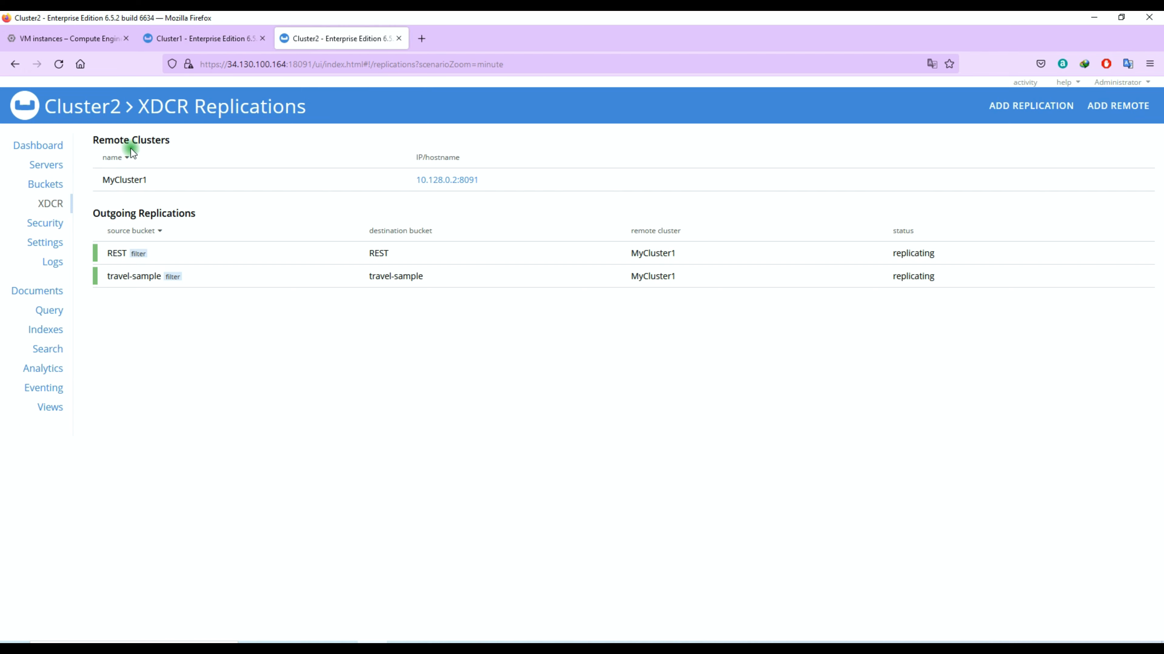
click(52, 186)
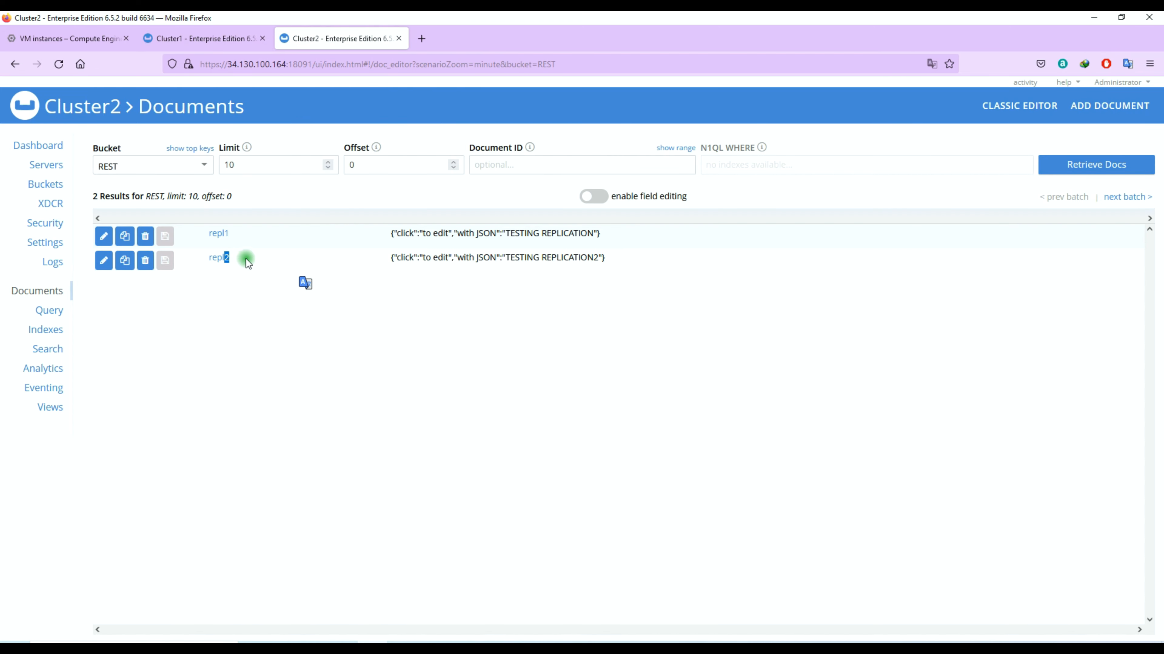
click(237, 247)
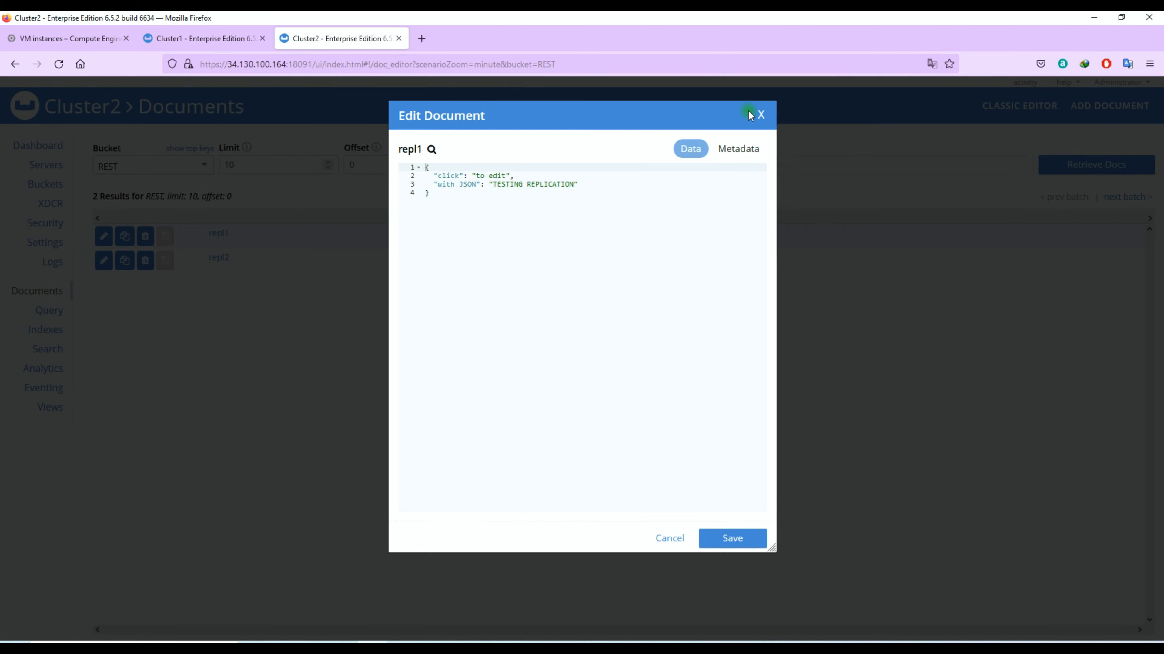
click(760, 115)
click(215, 234)
click(235, 47)
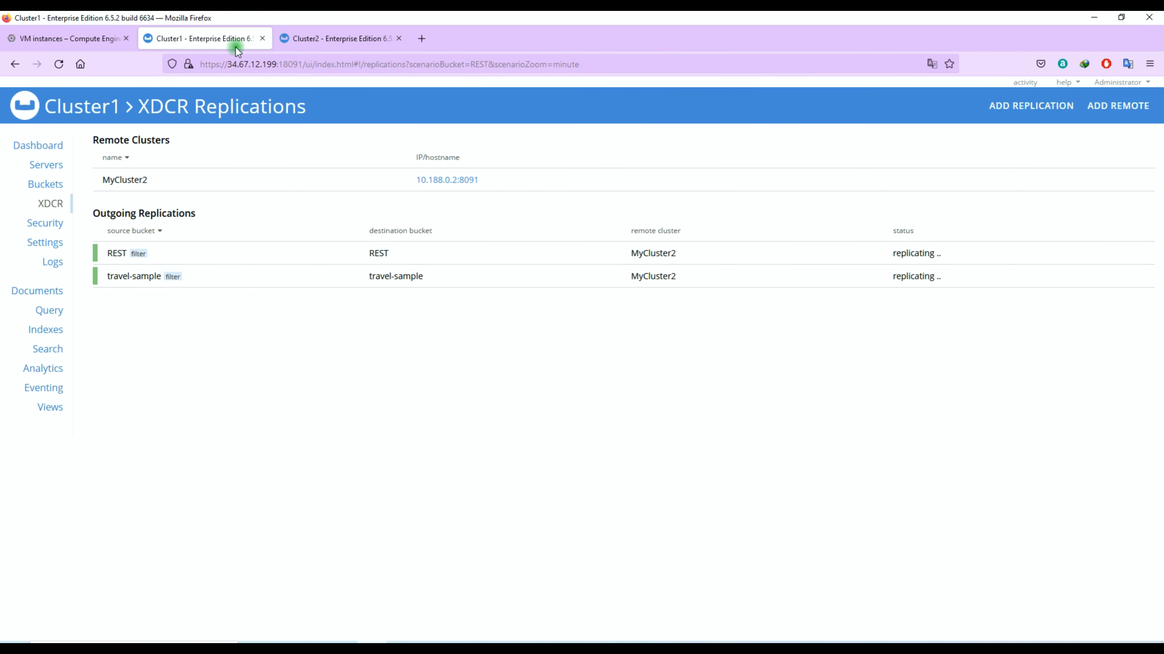
click(55, 183)
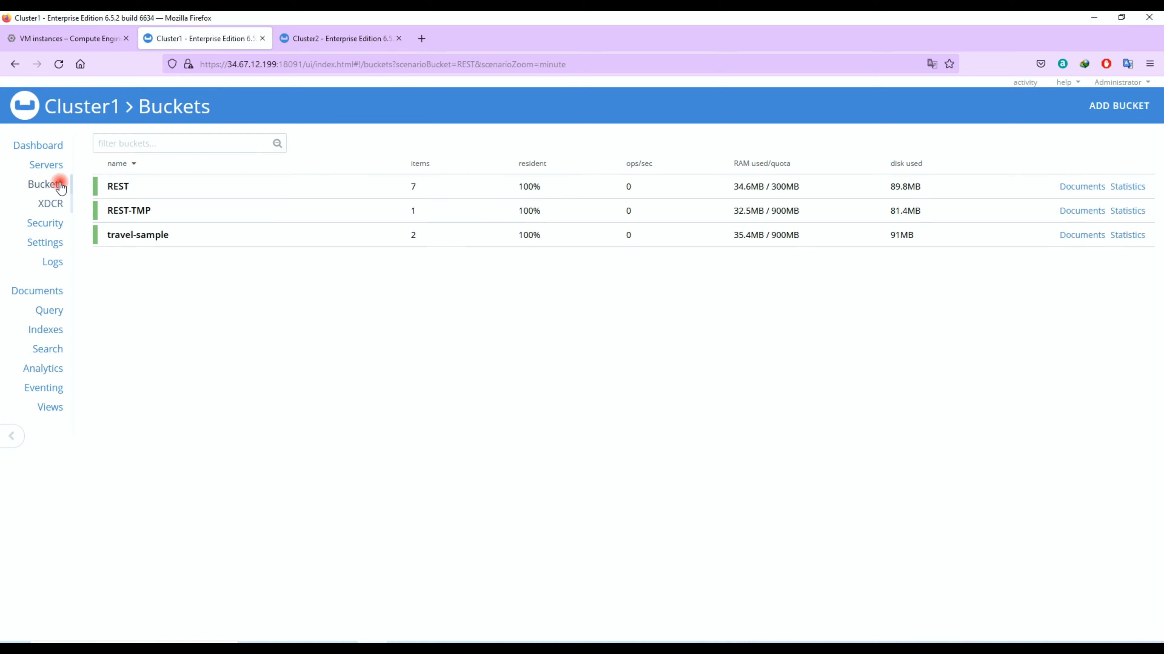
- Add the line "editing test": "success" after line 3 of repl1 in Cluster1's REST bucket
click(1082, 184)
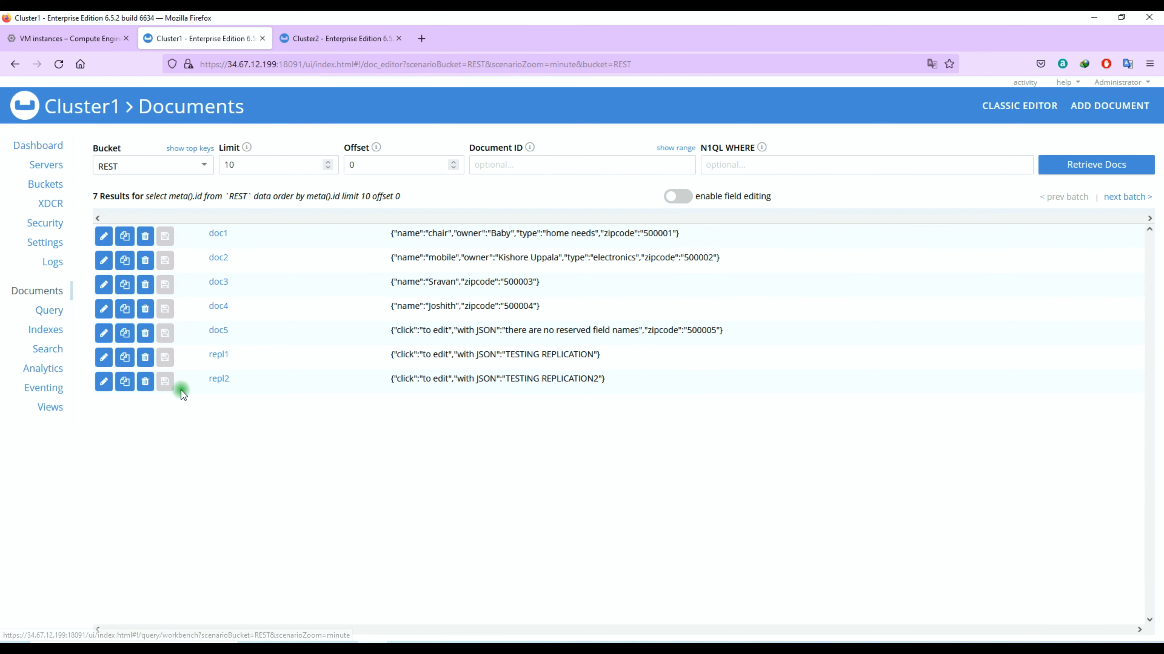
click(218, 355)
key(Return)
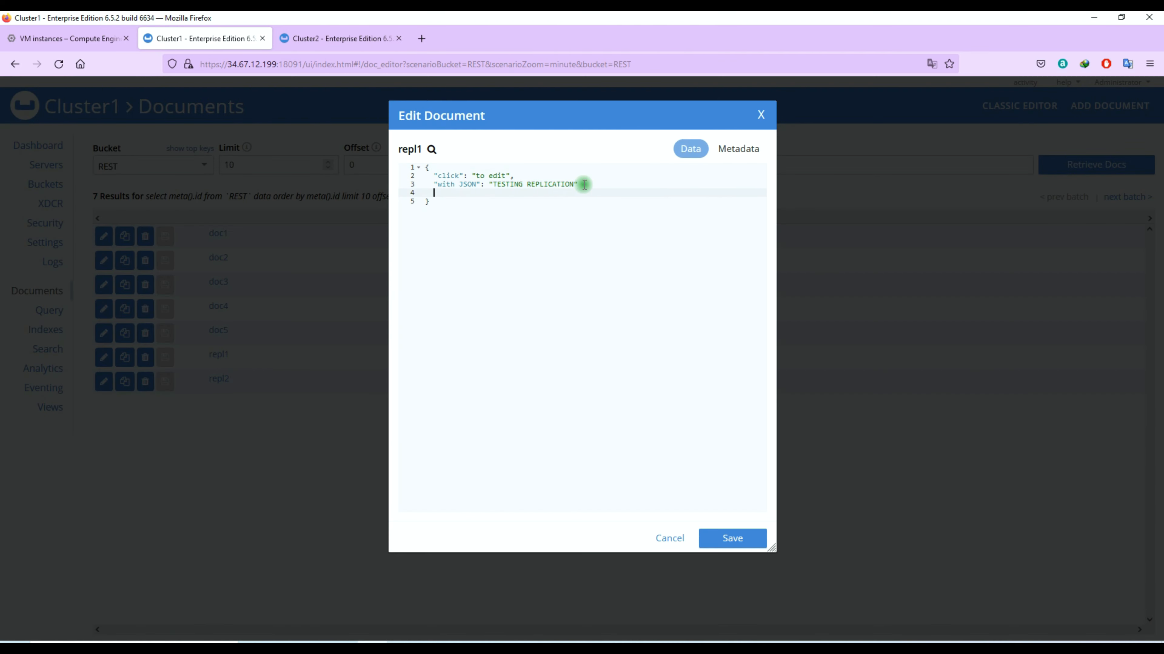
text("editing test": "success)
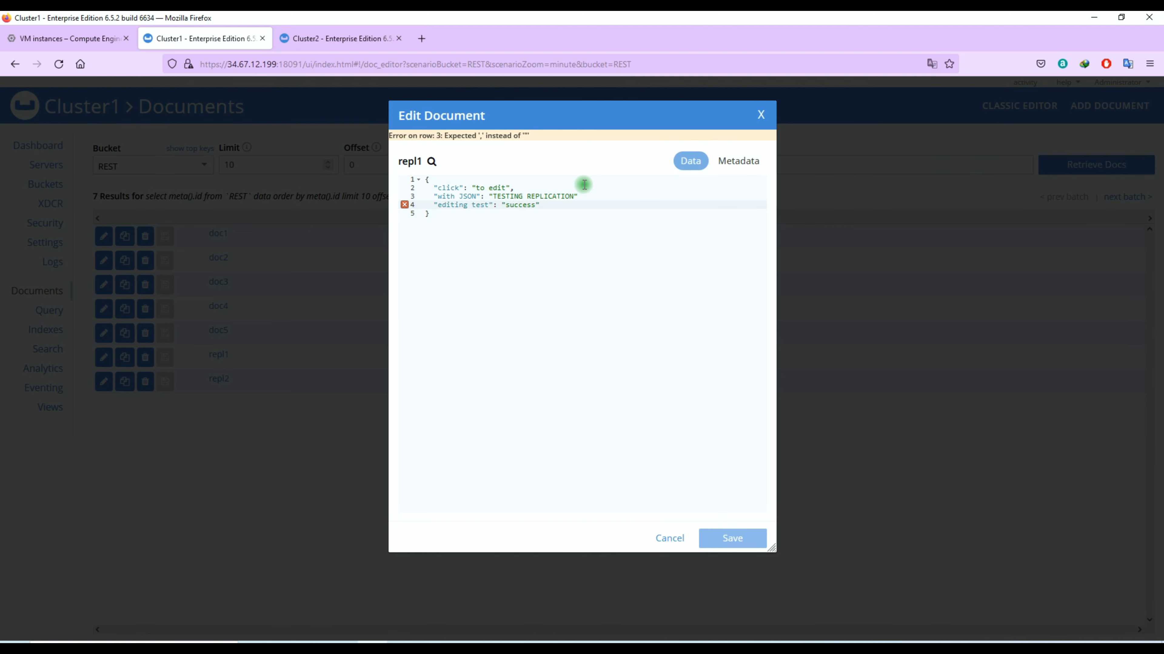
key(Up)
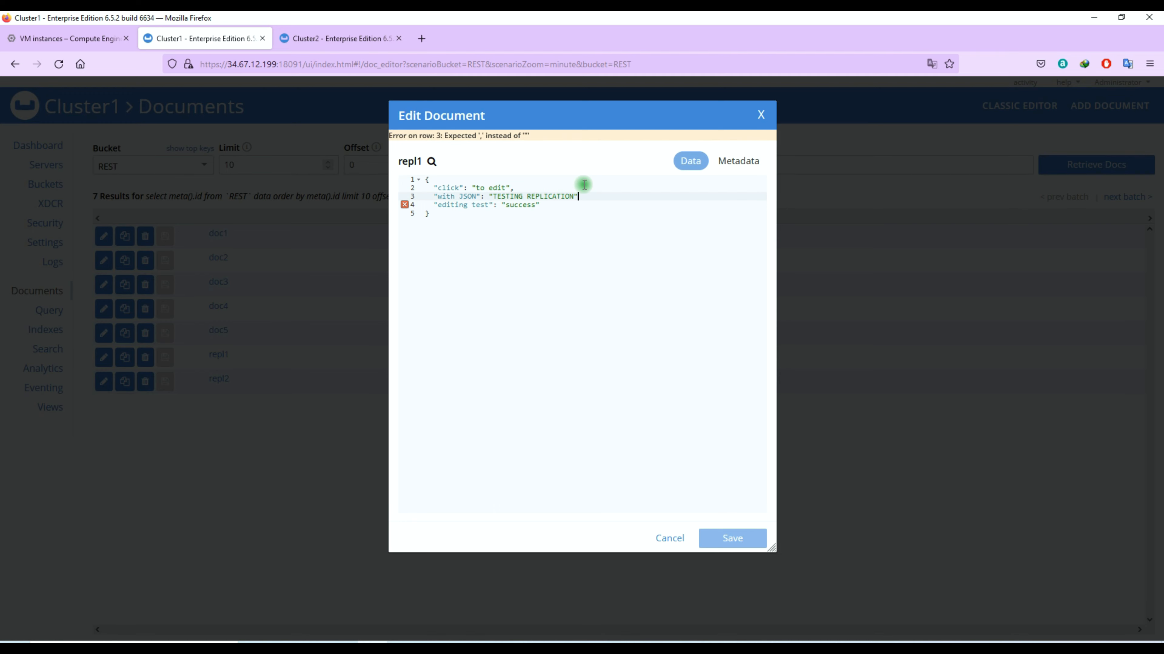
text(,)
drag(436, 192, 535, 193)
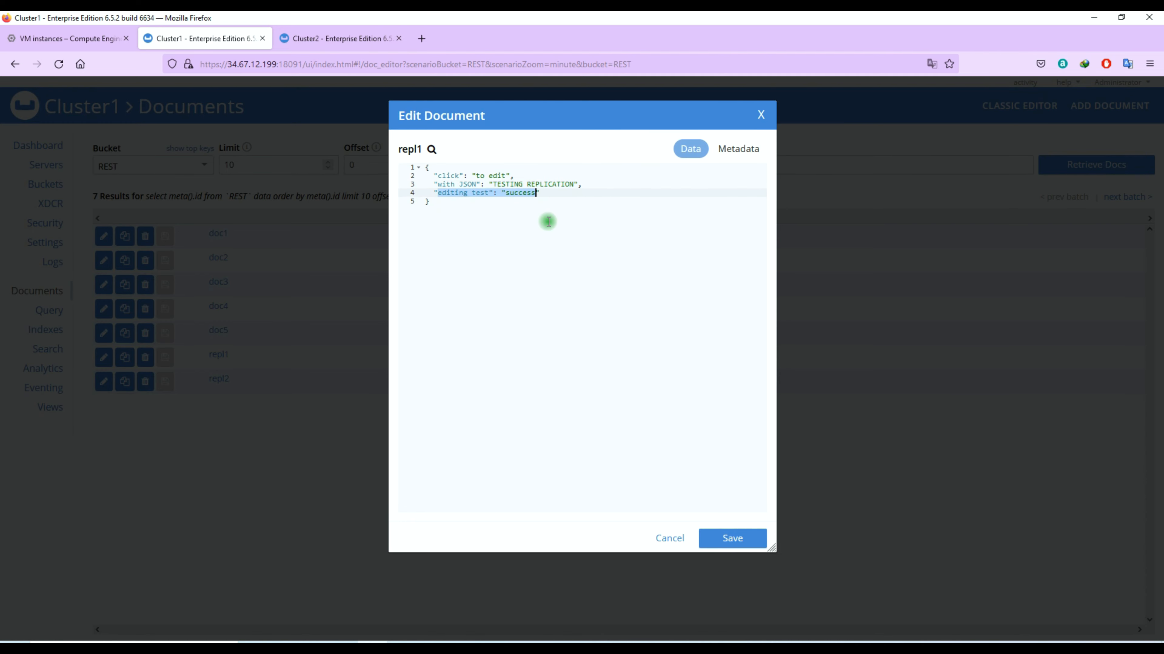
key(ctrl+Tab)
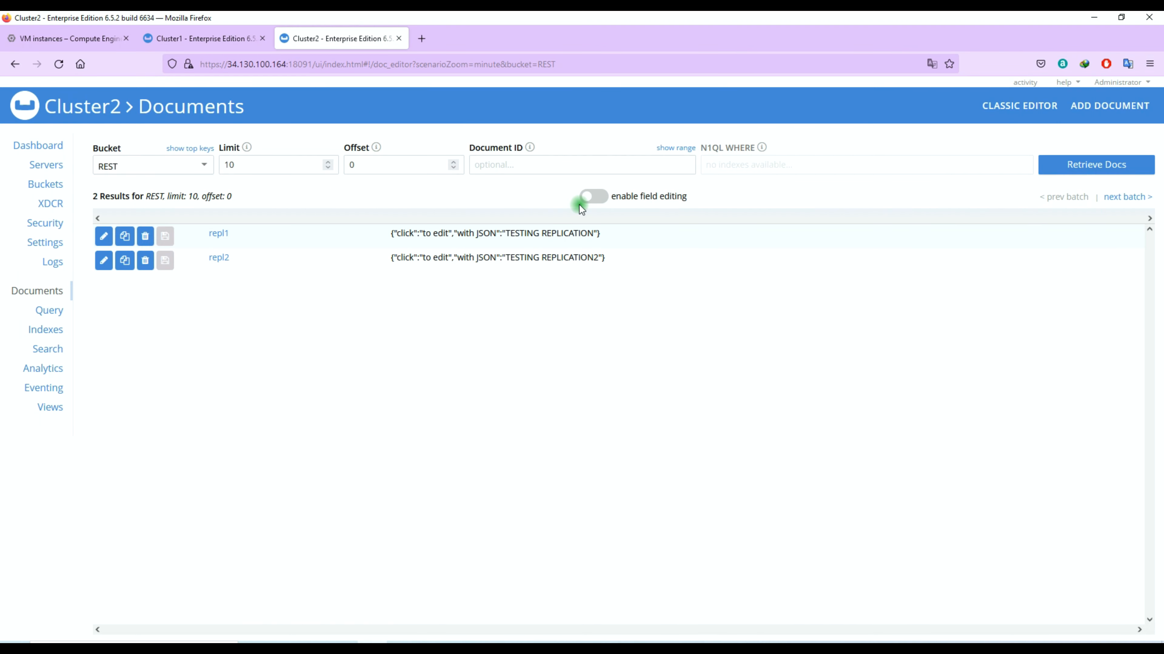
- Reload Cluster2's REST documents and confirm repl1 shows the editing test line
click(1101, 164)
click(218, 232)
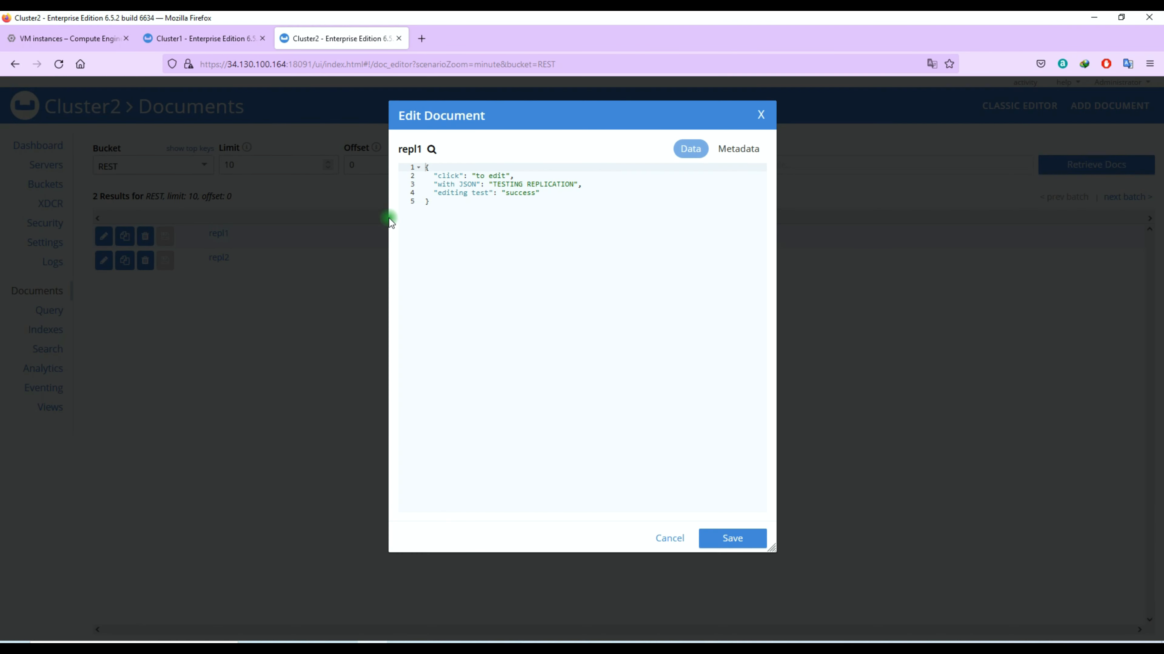
drag(438, 193, 539, 193)
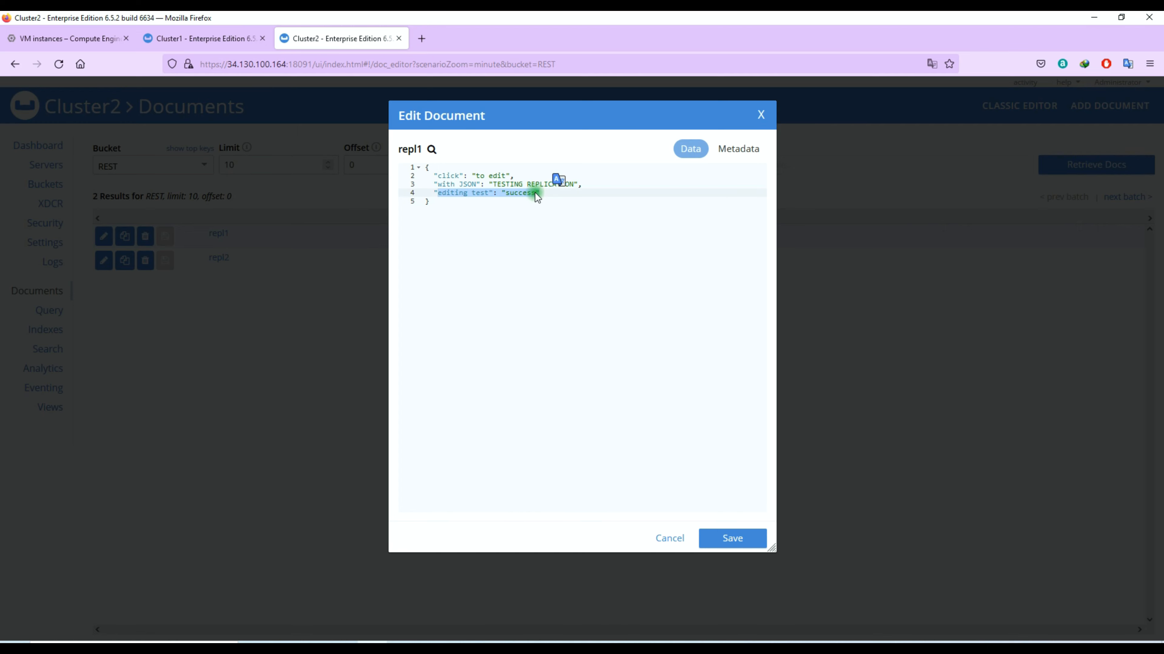
click(558, 209)
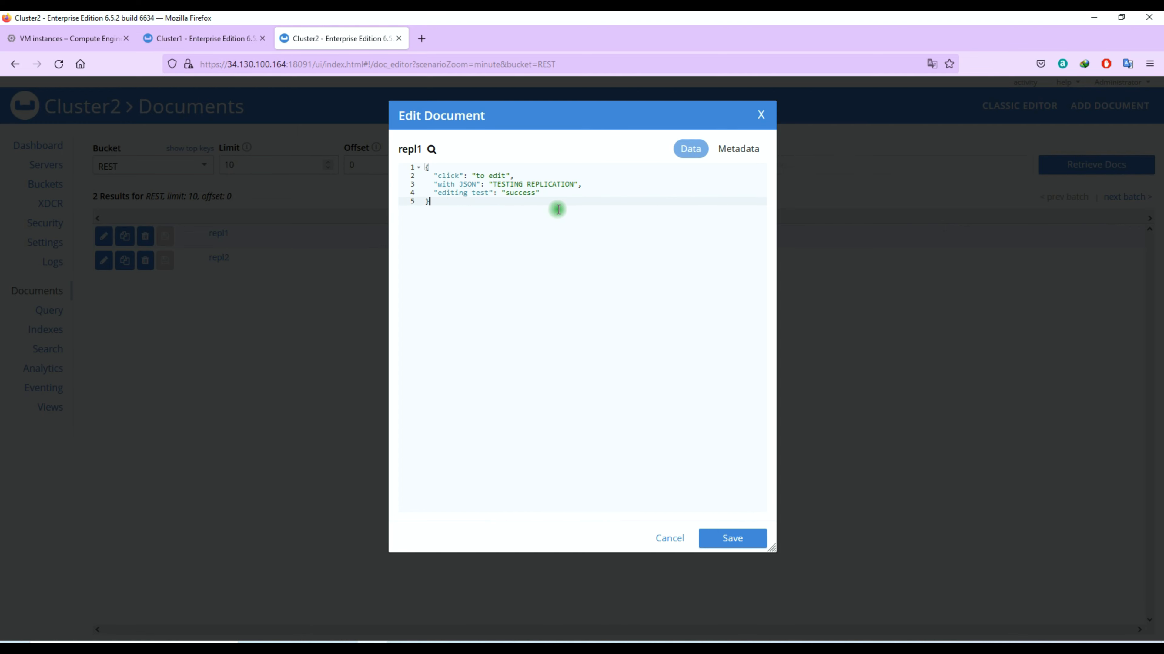
click(760, 114)
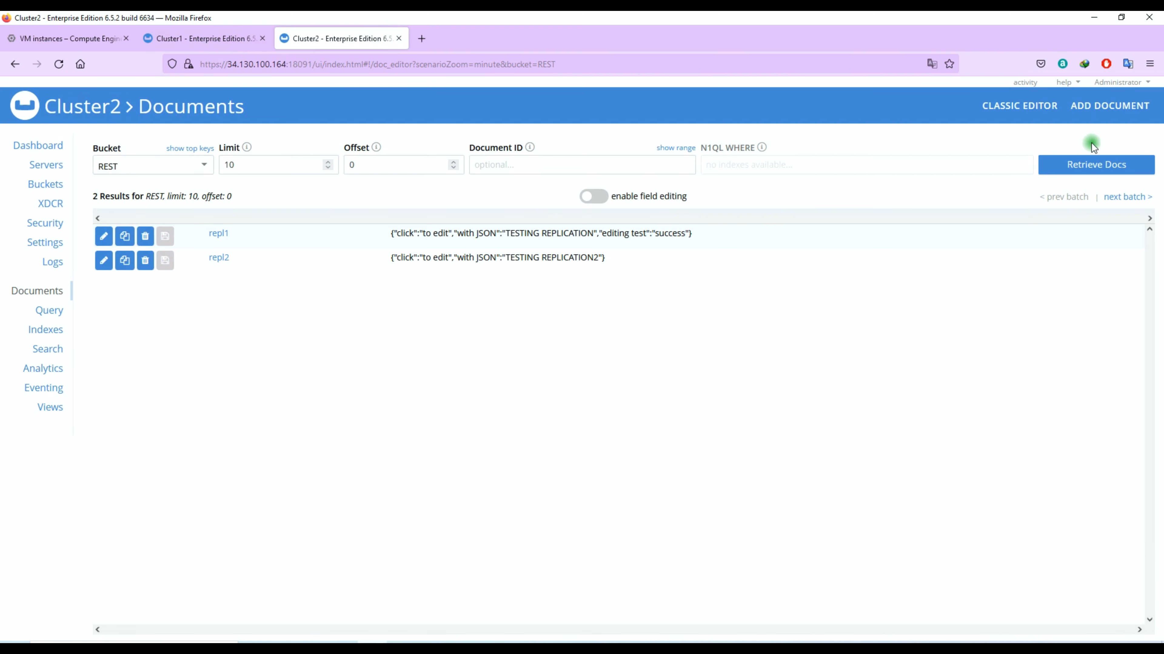
- Create and save a new document repl3 in Cluster2's REST bucket
click(1110, 106)
click(541, 174)
text(repl3)
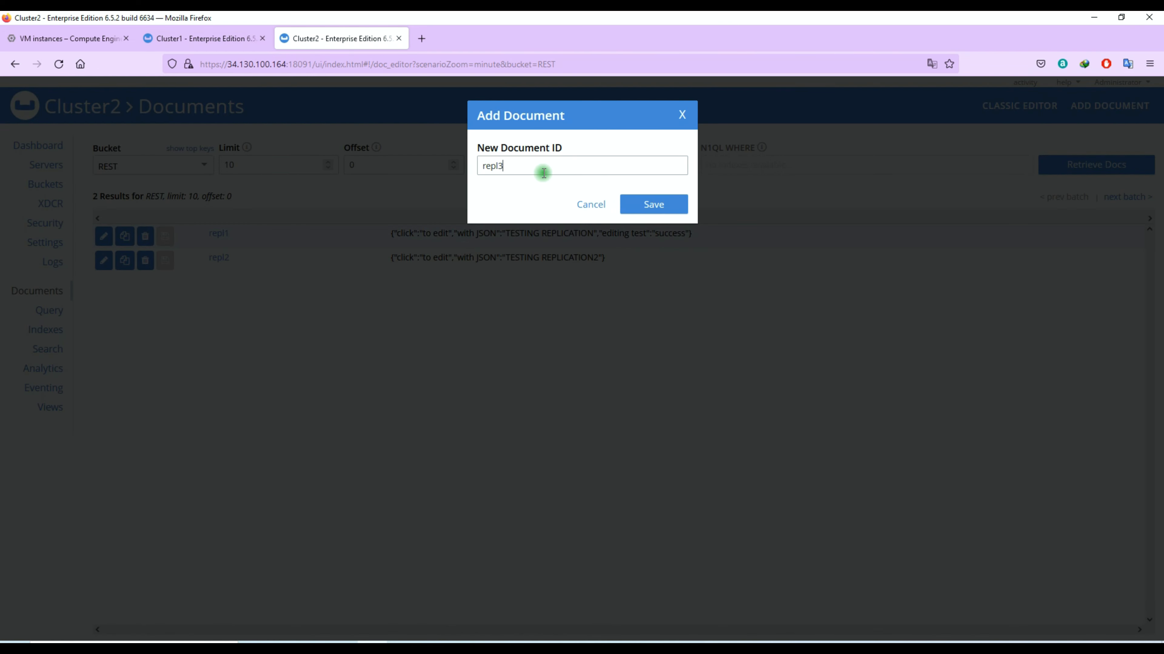
click(650, 204)
click(727, 536)
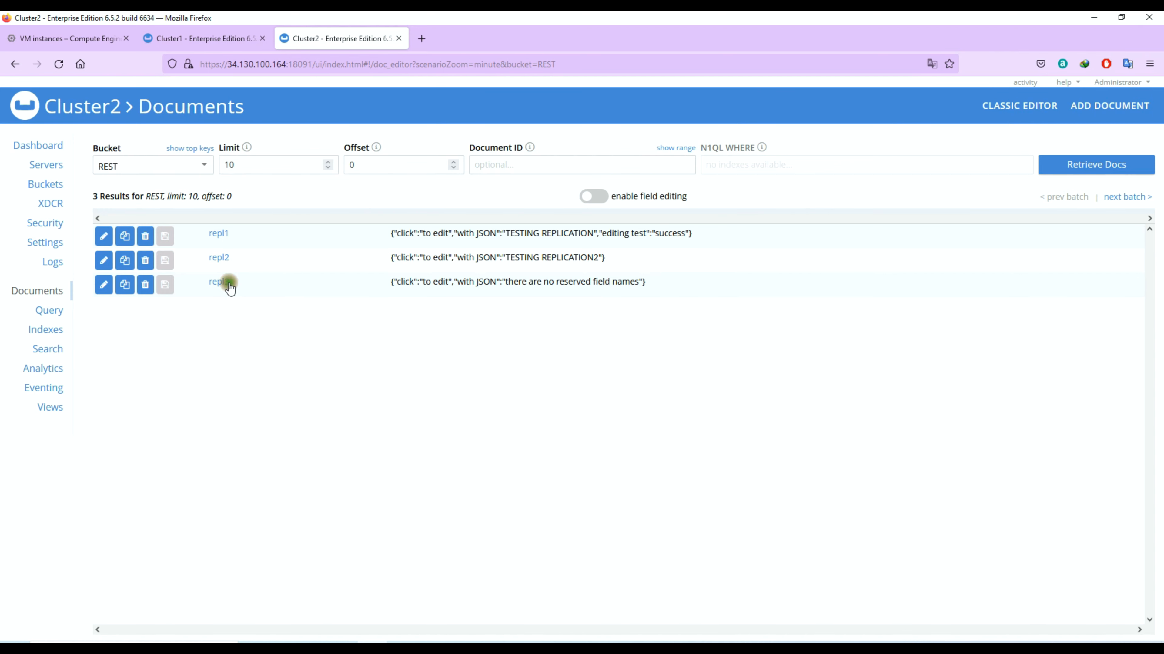
- Reload Cluster1's REST documents and confirm repl3 has replicated there
click(207, 38)
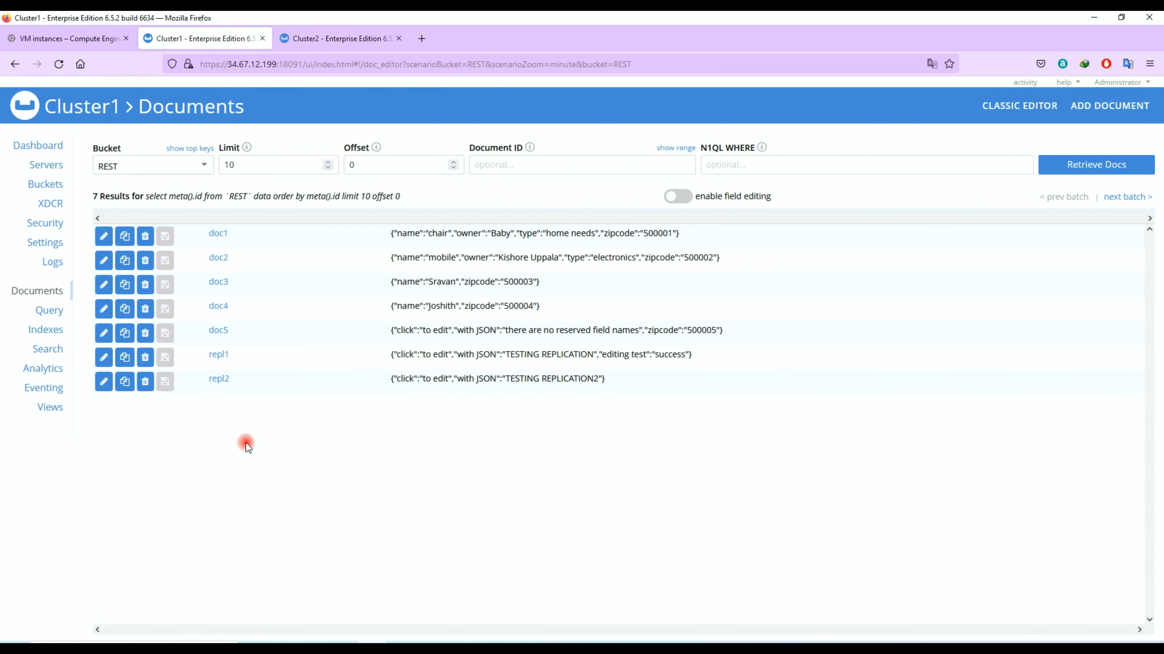
click(1078, 171)
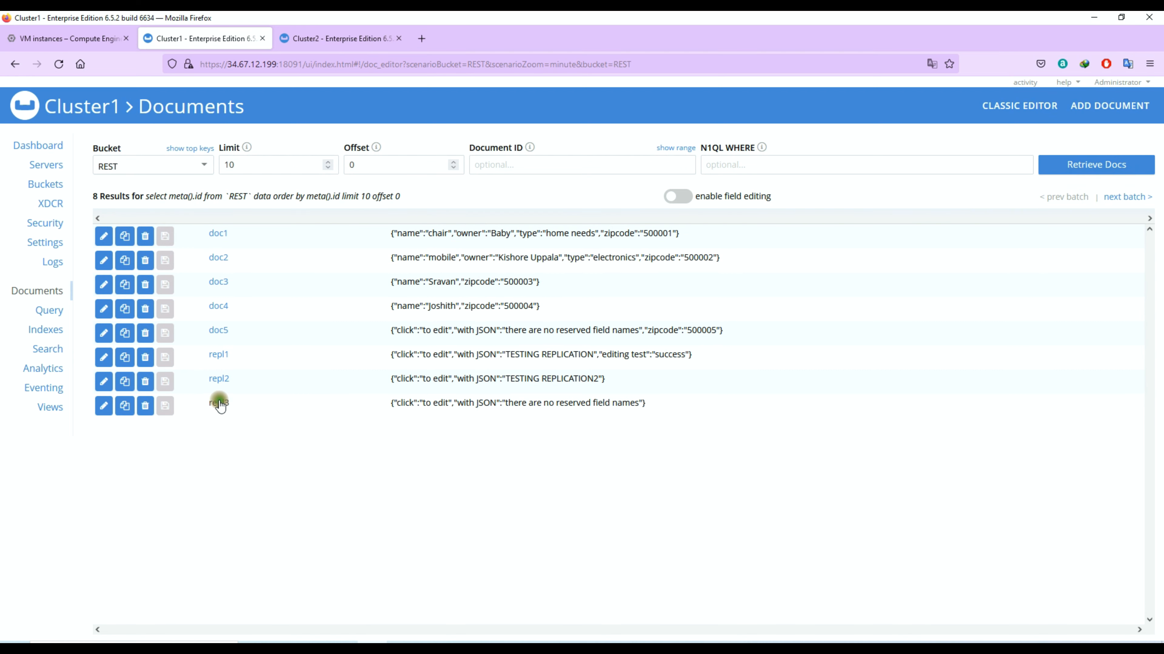
double_click(220, 405)
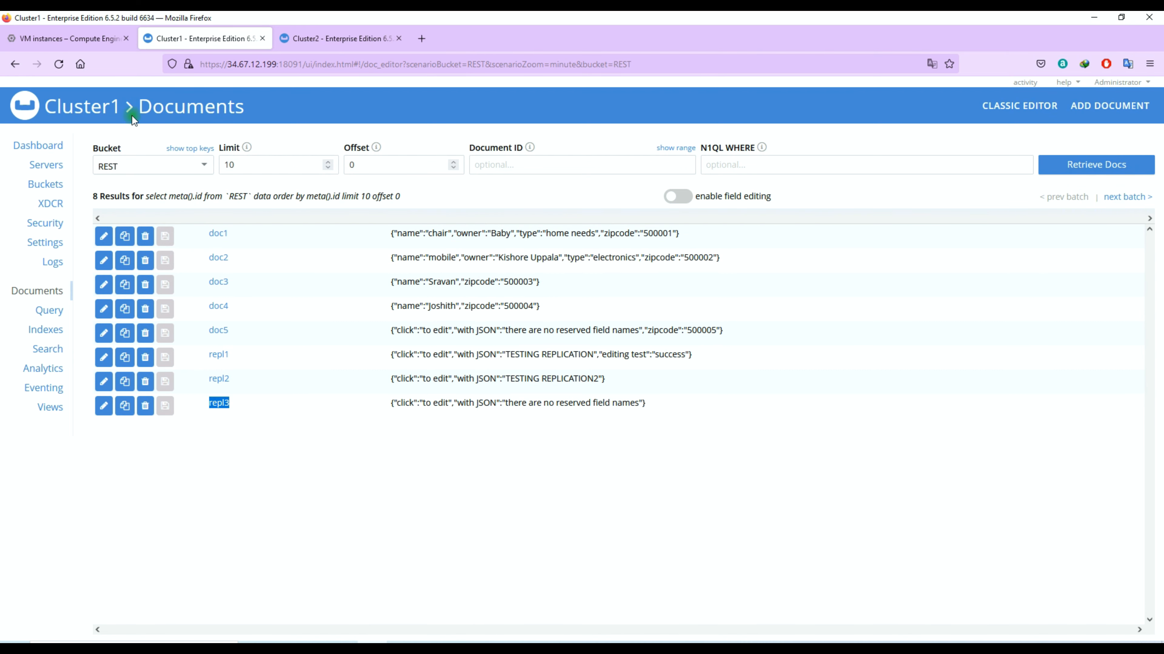